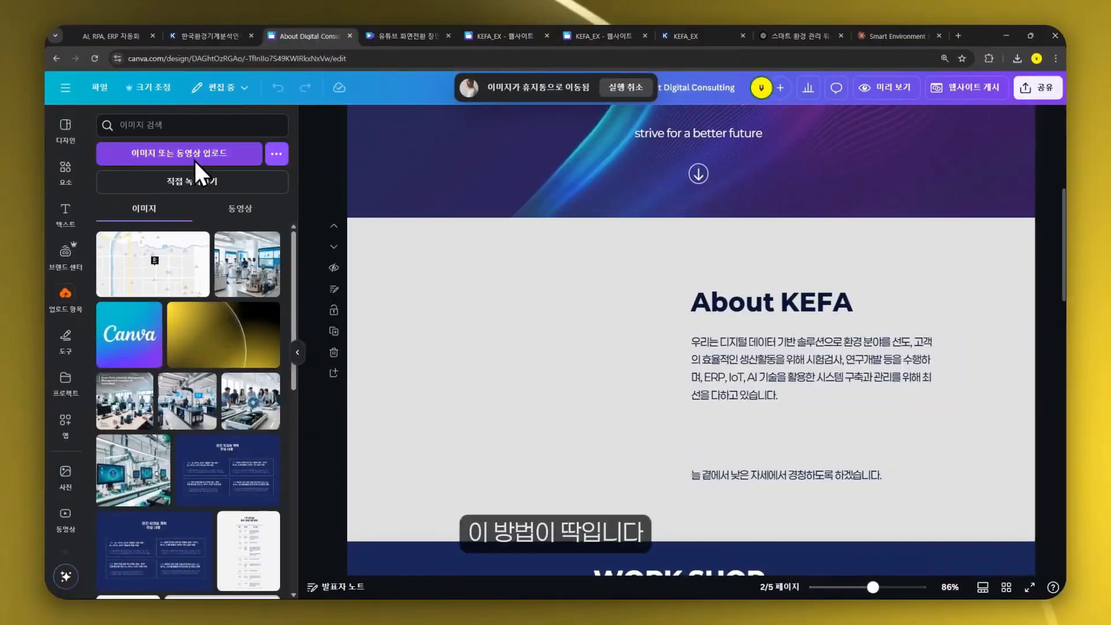
left_click(121, 401)
left_click_drag(744, 436, 452, 433)
left_click_drag(609, 401, 678, 391)
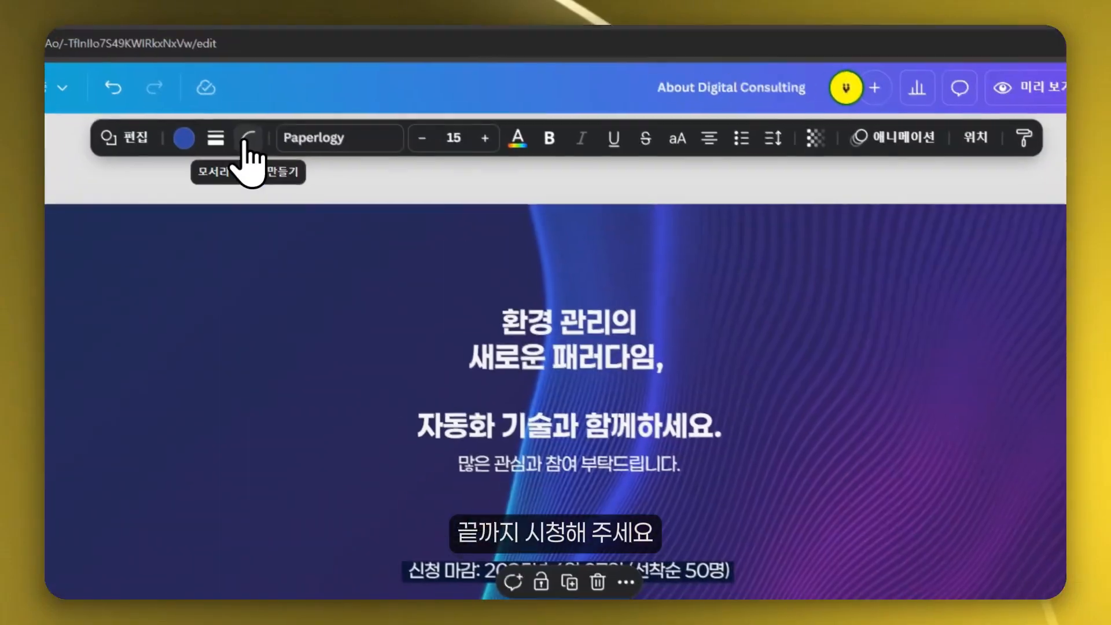
left_click(250, 144)
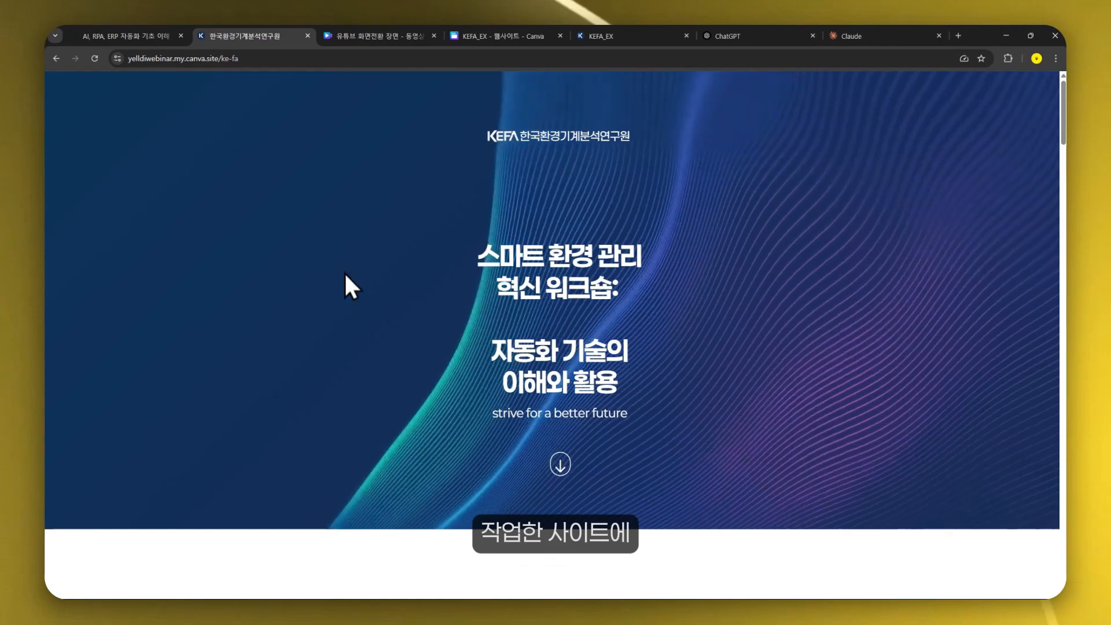
- Scroll through both published KEFA workshop websites to compare their desktop layouts
scroll(914, 386, "down", 6)
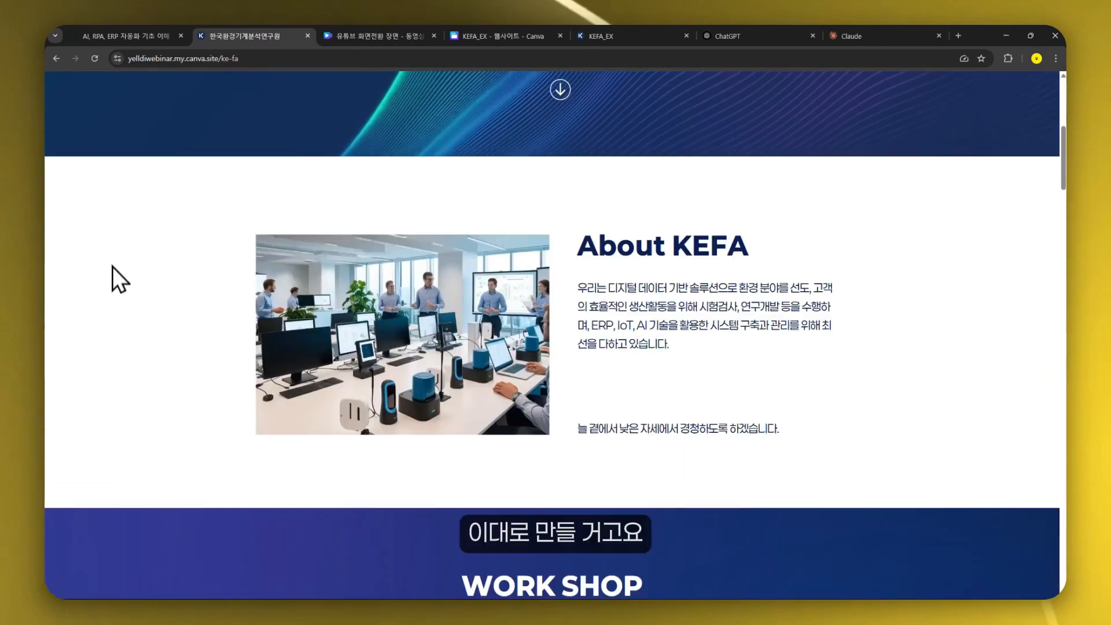
scroll(408, 450, "down", 10)
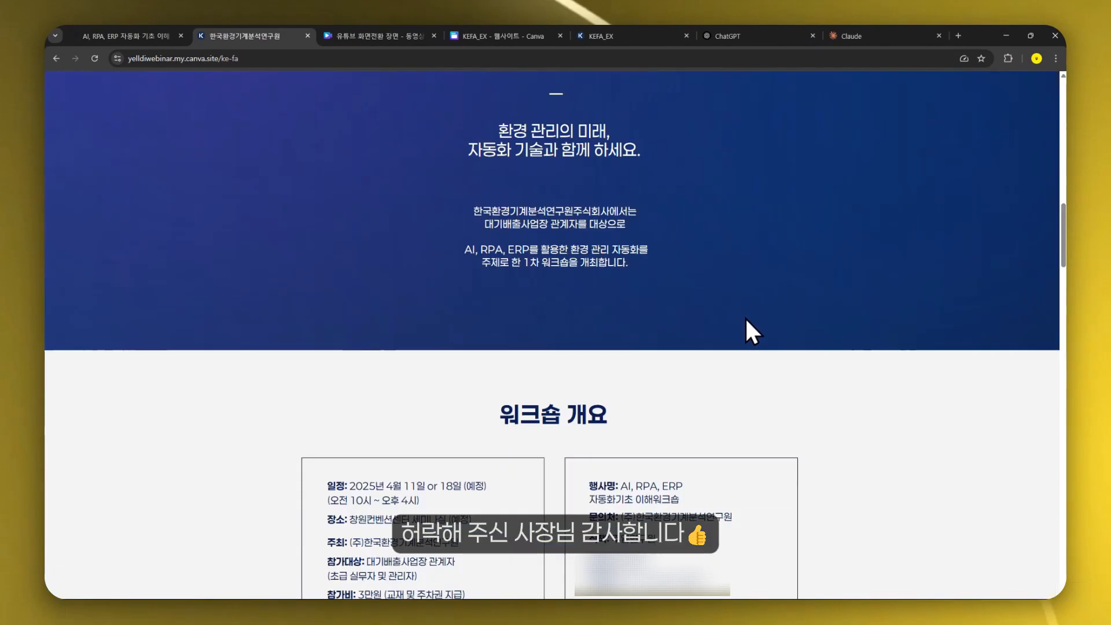
scroll(800, 348, "down", 4)
scroll(800, 348, "down", 4)
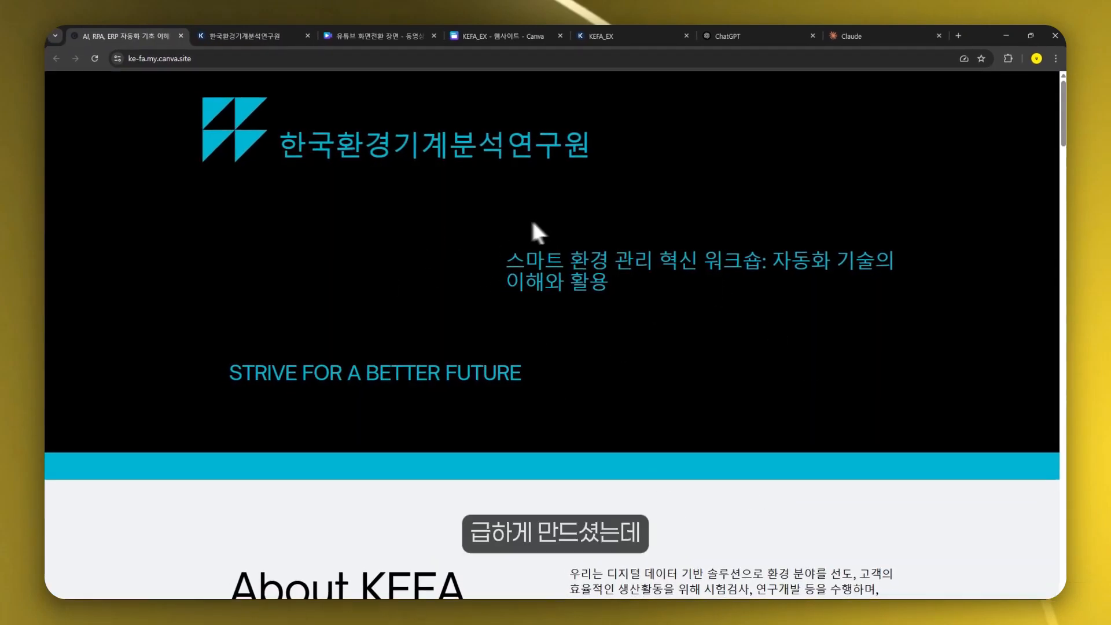
scroll(885, 411, "down", 5)
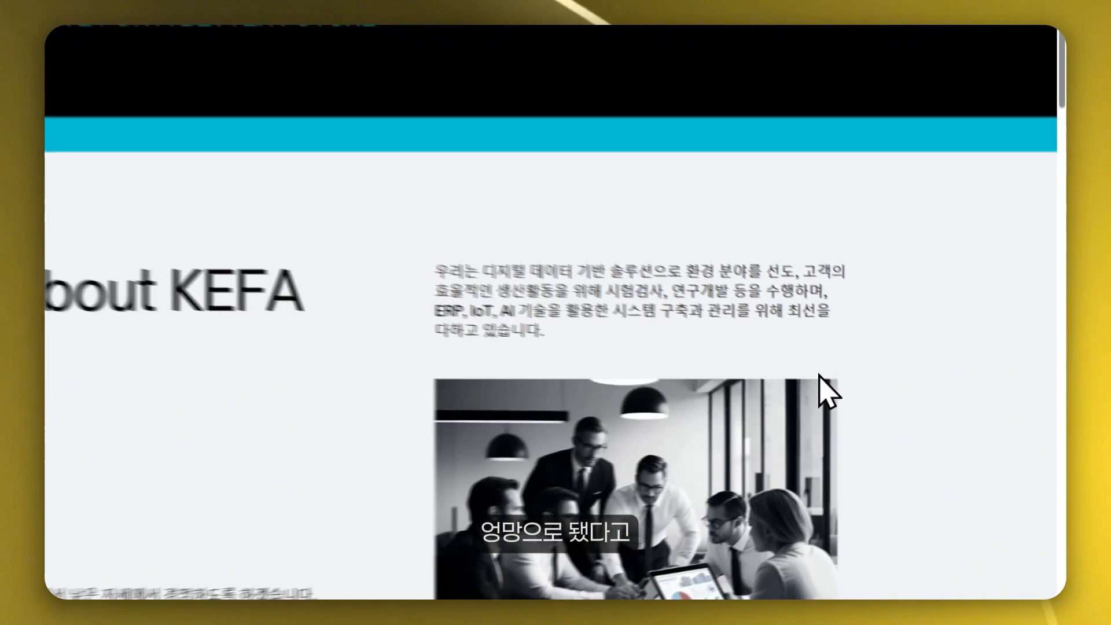
scroll(932, 379, "down", 8)
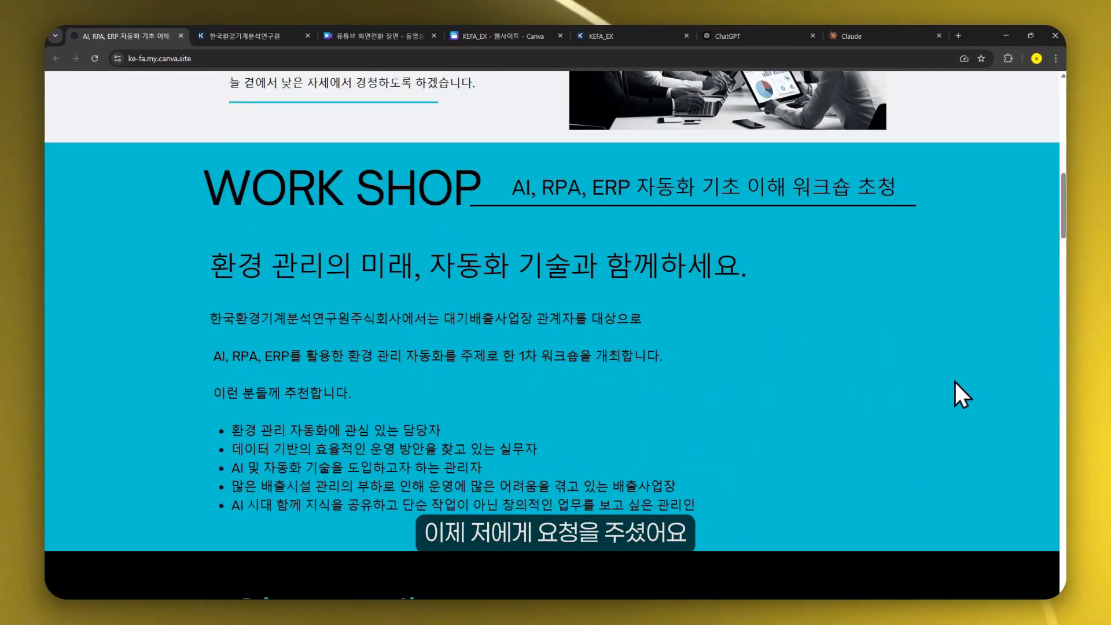
scroll(955, 381, "down", 5)
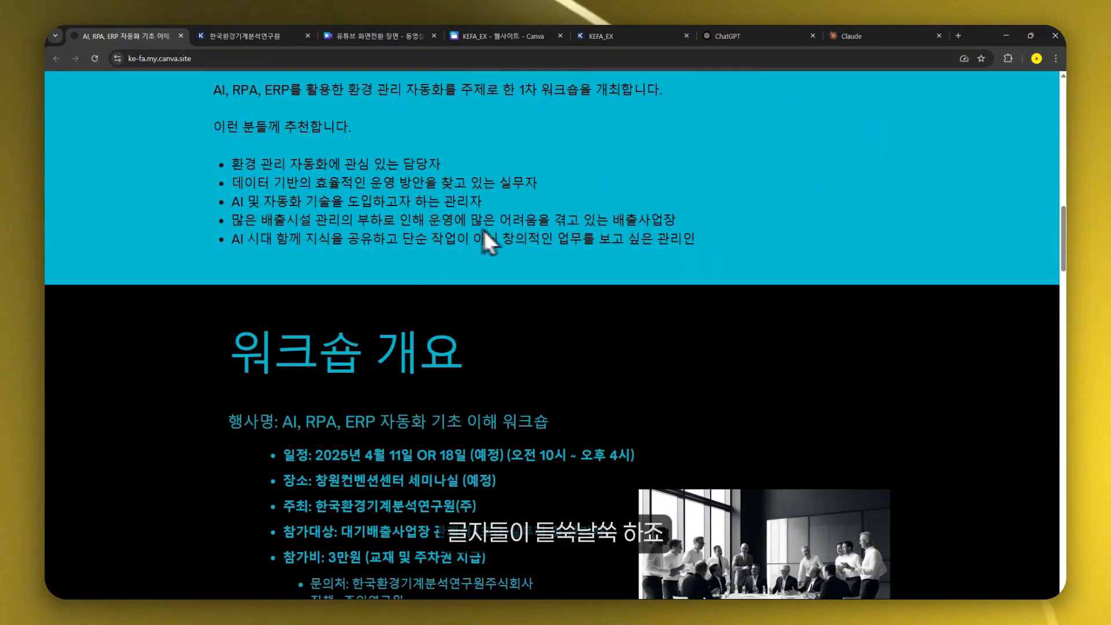
- Shrink the browser window to a narrow width and scroll through both sites as they appear on mobile
left_click(1031, 36)
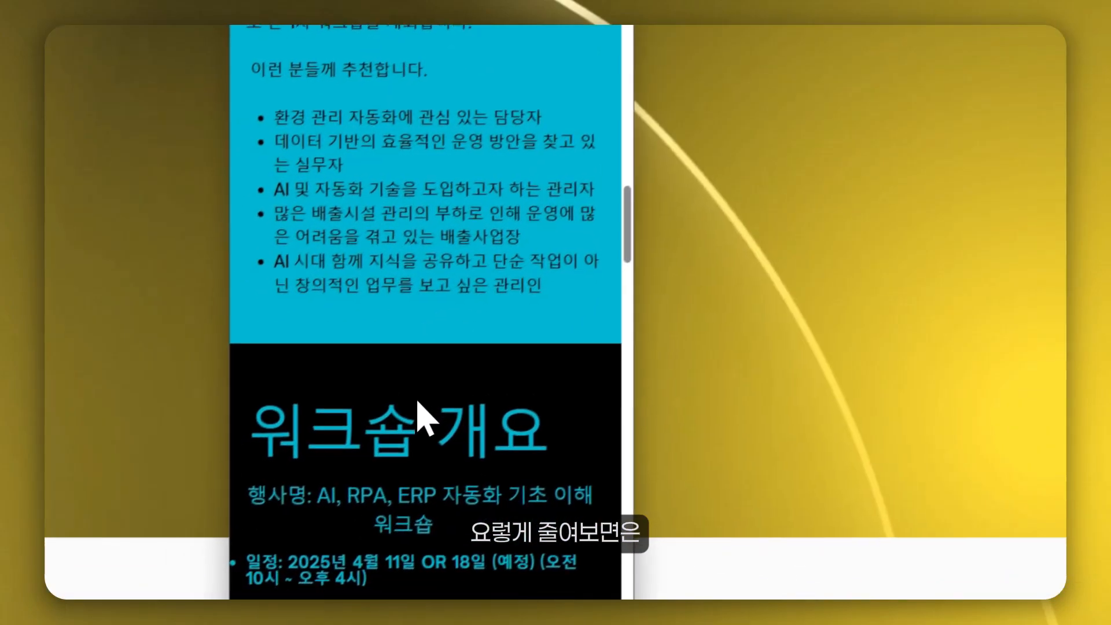
scroll(534, 350, "up", 4)
scroll(508, 360, "down", 8)
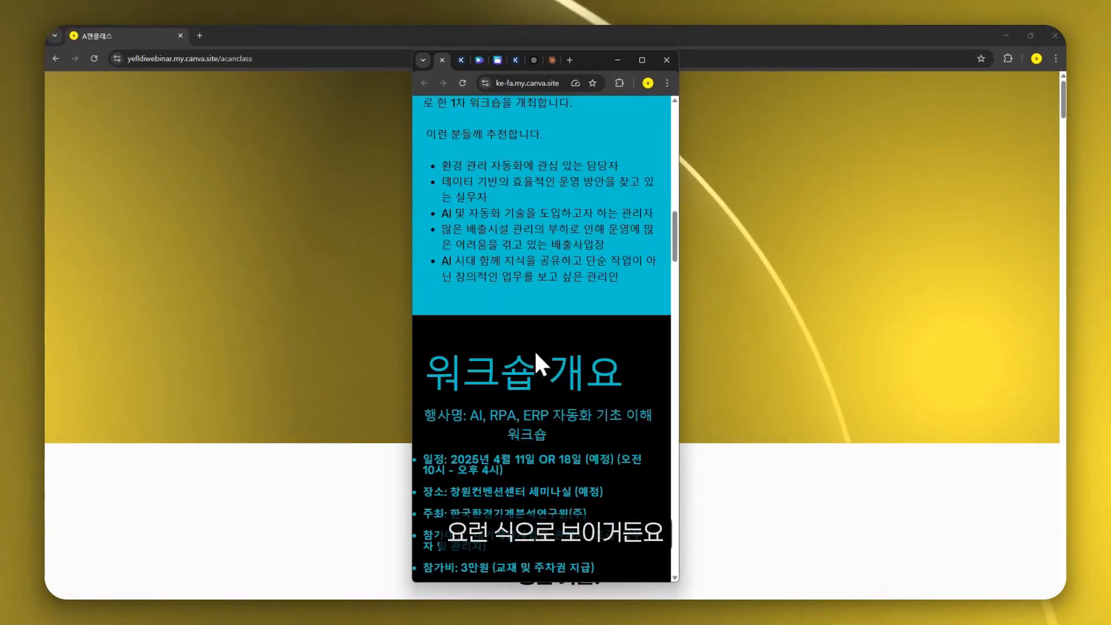
scroll(523, 317, "down", 7)
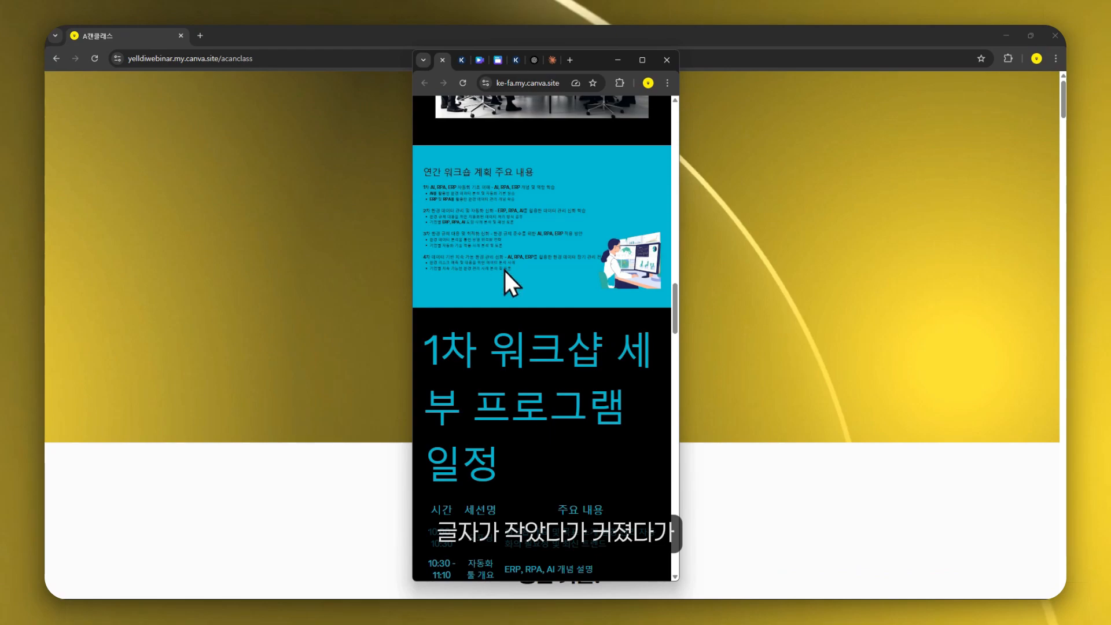
scroll(524, 295, "down", 3)
scroll(523, 347, "down", 2)
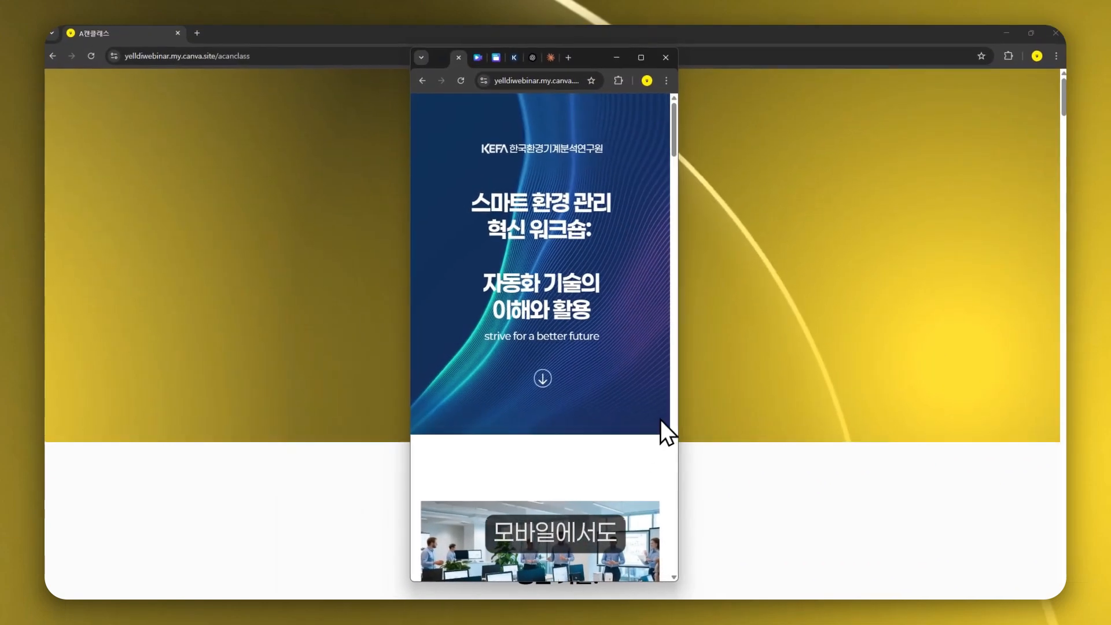
scroll(631, 360, "down", 10)
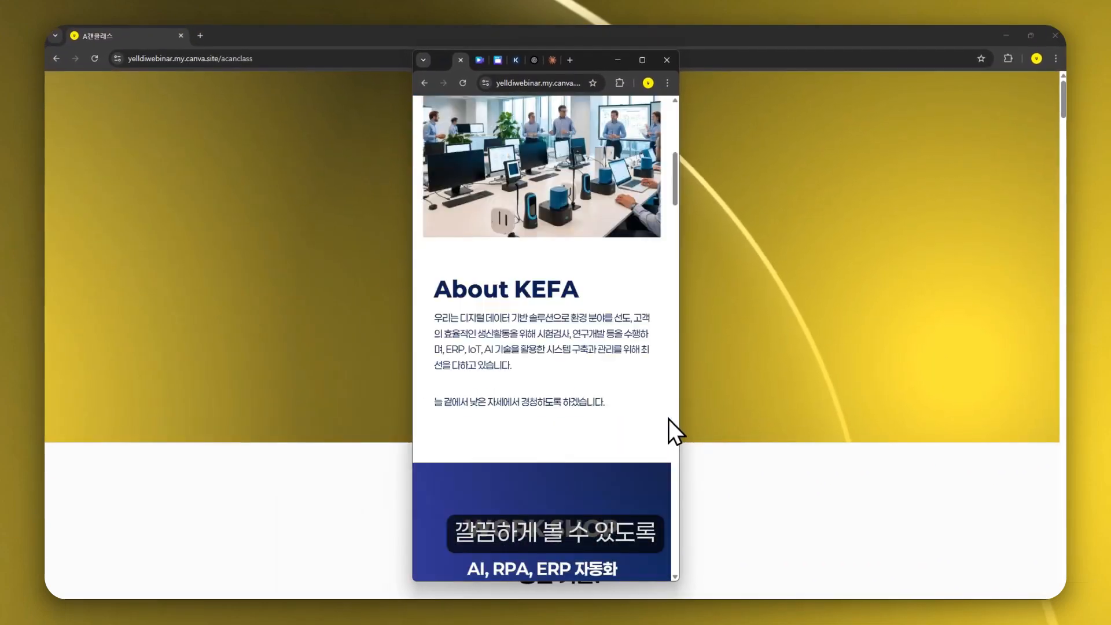
scroll(669, 419, "down", 10)
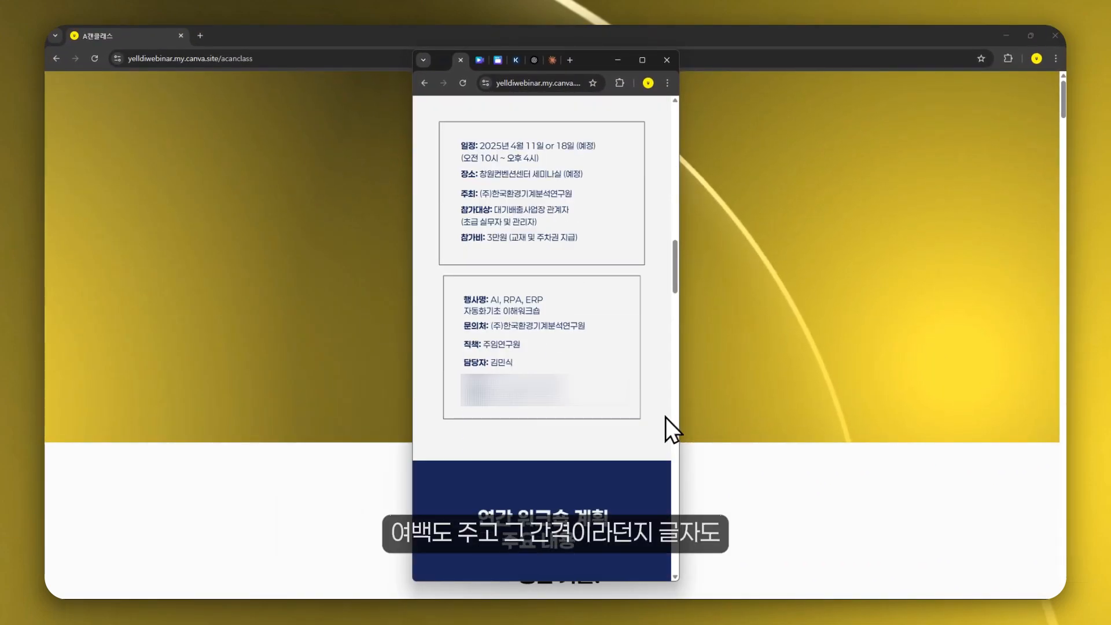
scroll(588, 354, "down", 6)
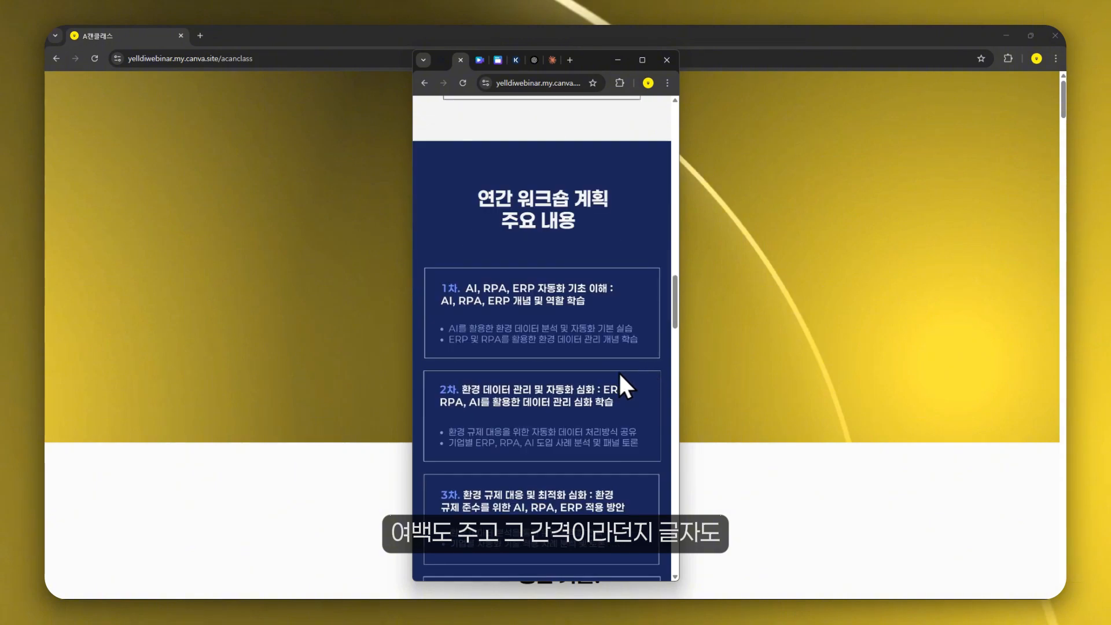
scroll(599, 402, "down", 15)
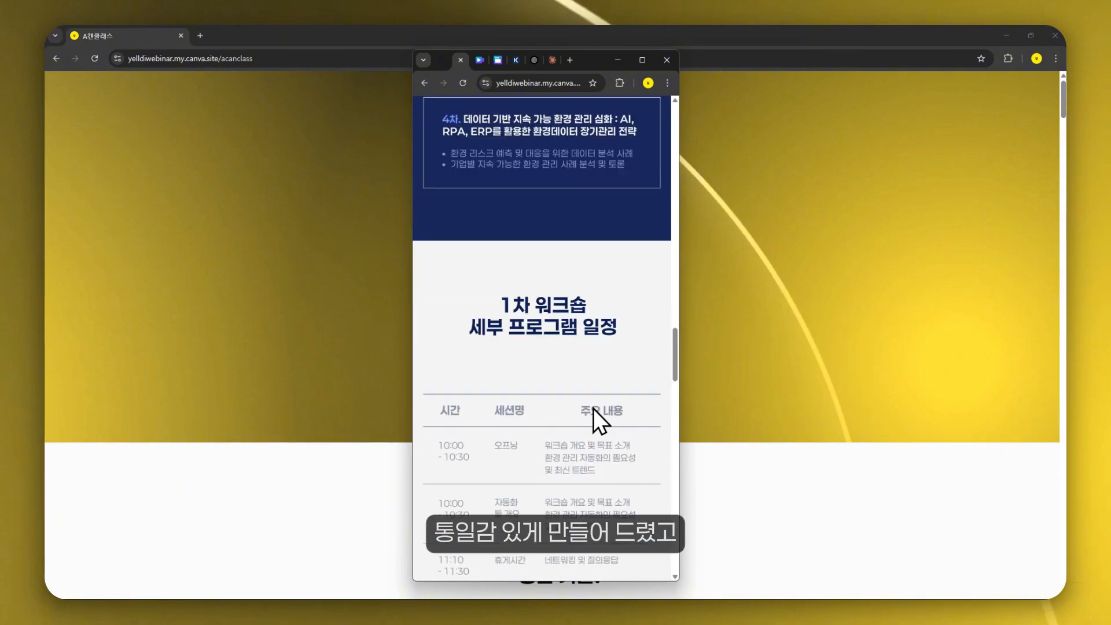
scroll(585, 408, "down", 15)
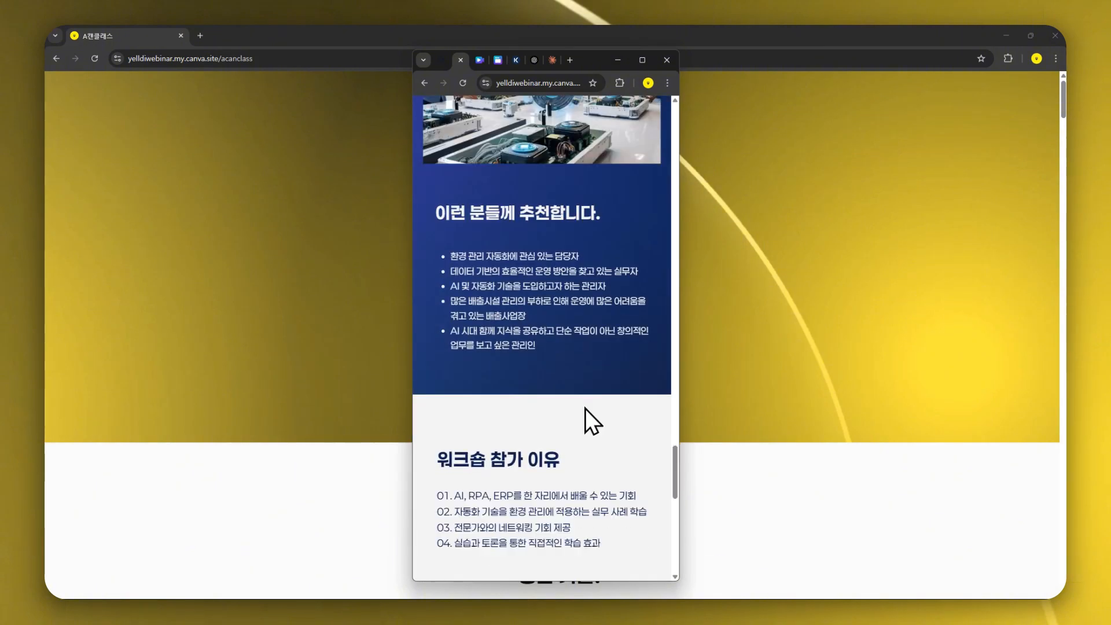
scroll(573, 409, "down", 5)
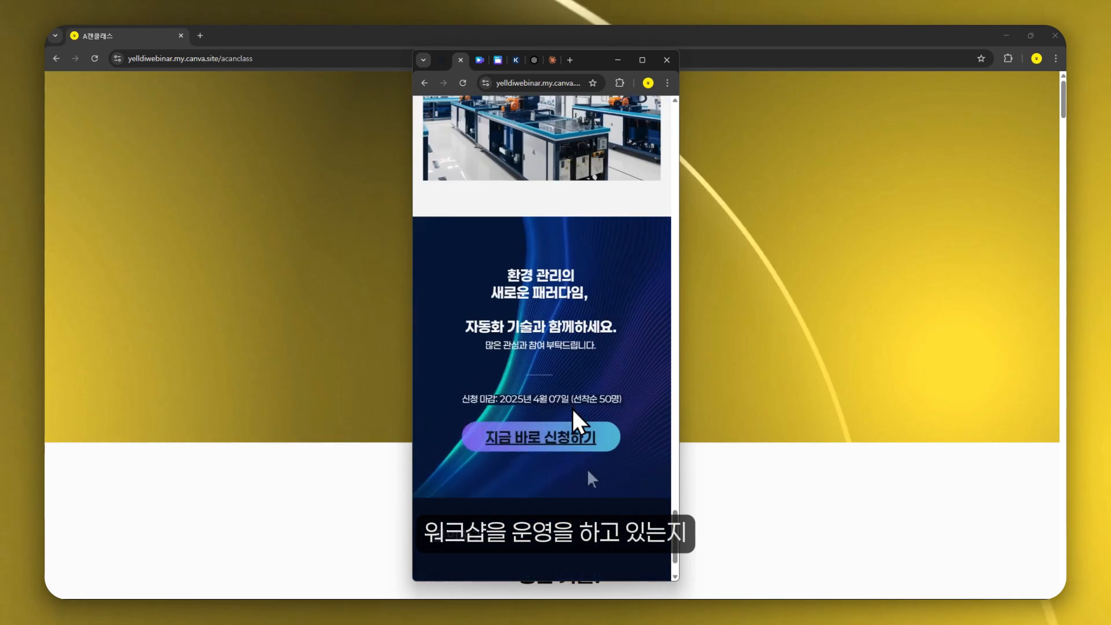
scroll(642, 387, "up", 4)
scroll(544, 363, "up", 3)
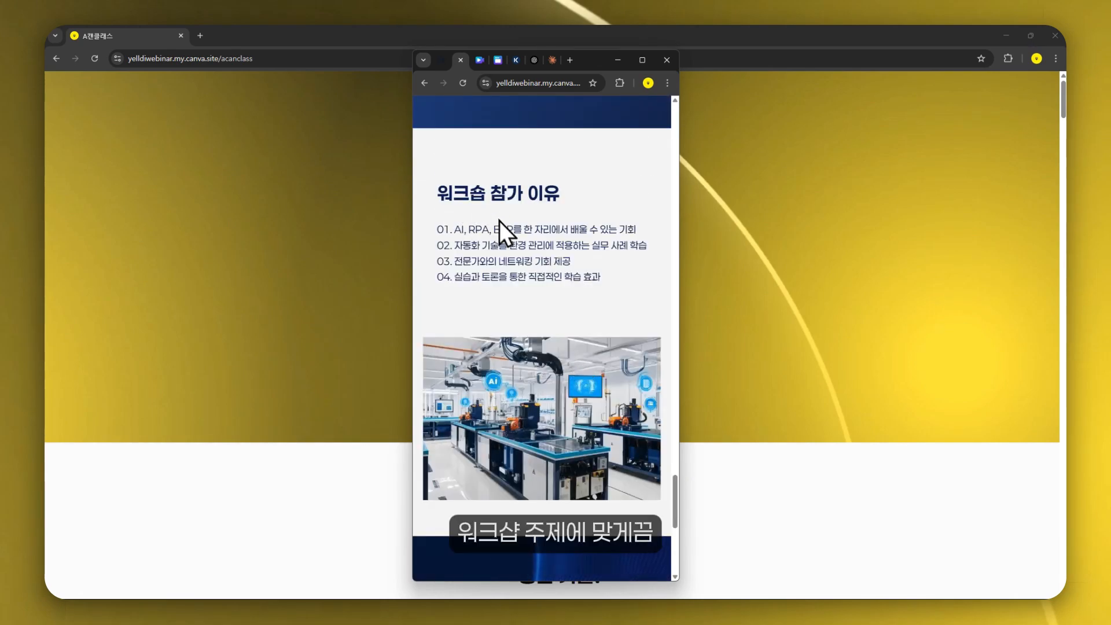
scroll(488, 267, "down", 4)
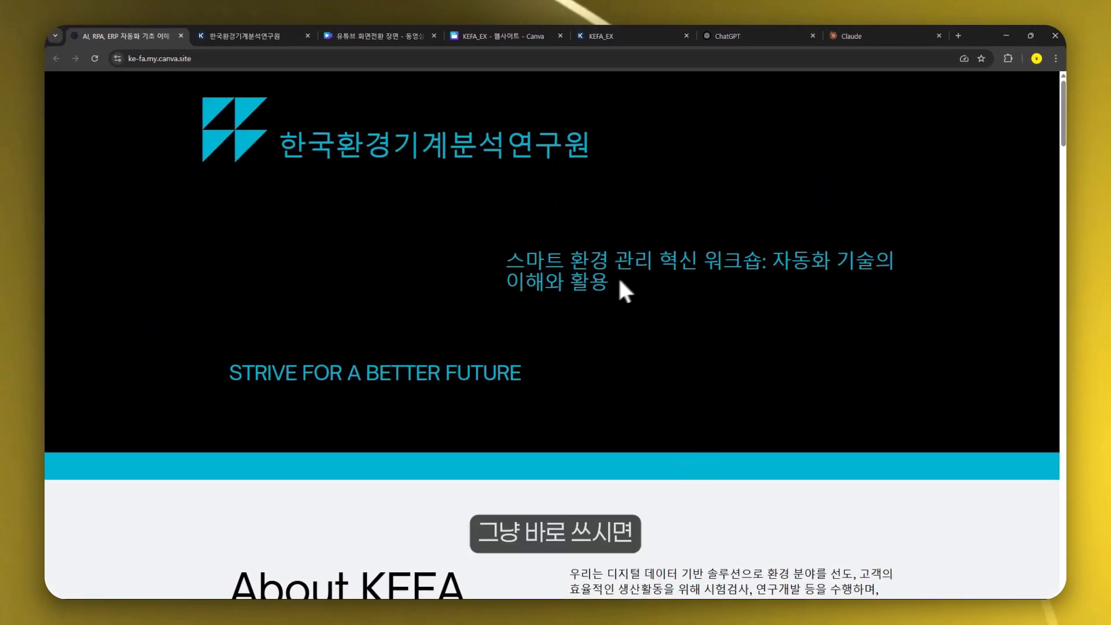
- Examine the WORK SHOP section text on the ke-fa site by selecting its heading and bullet paragraphs
scroll(997, 394, "down", 12)
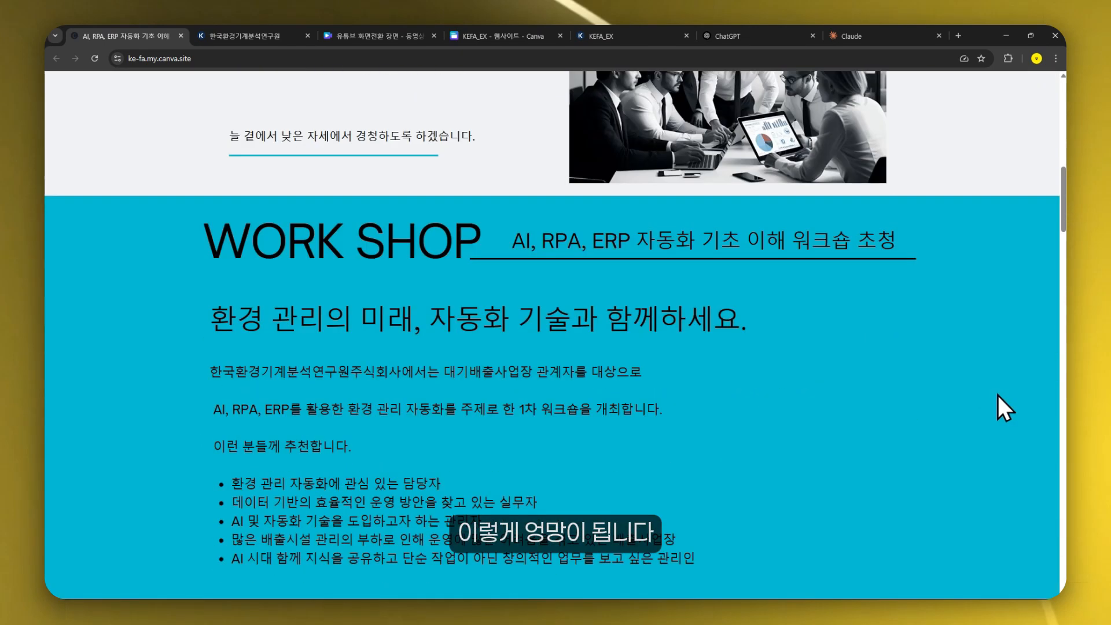
scroll(390, 332, "down", 1)
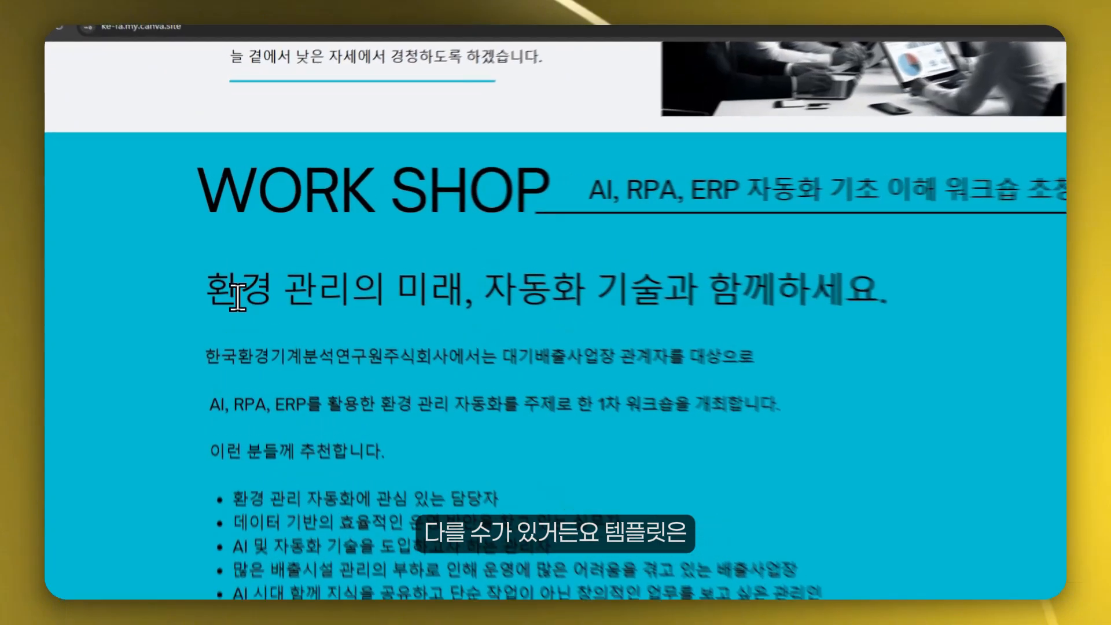
left_click_drag(243, 272, 416, 270)
left_click_drag(510, 317, 521, 315)
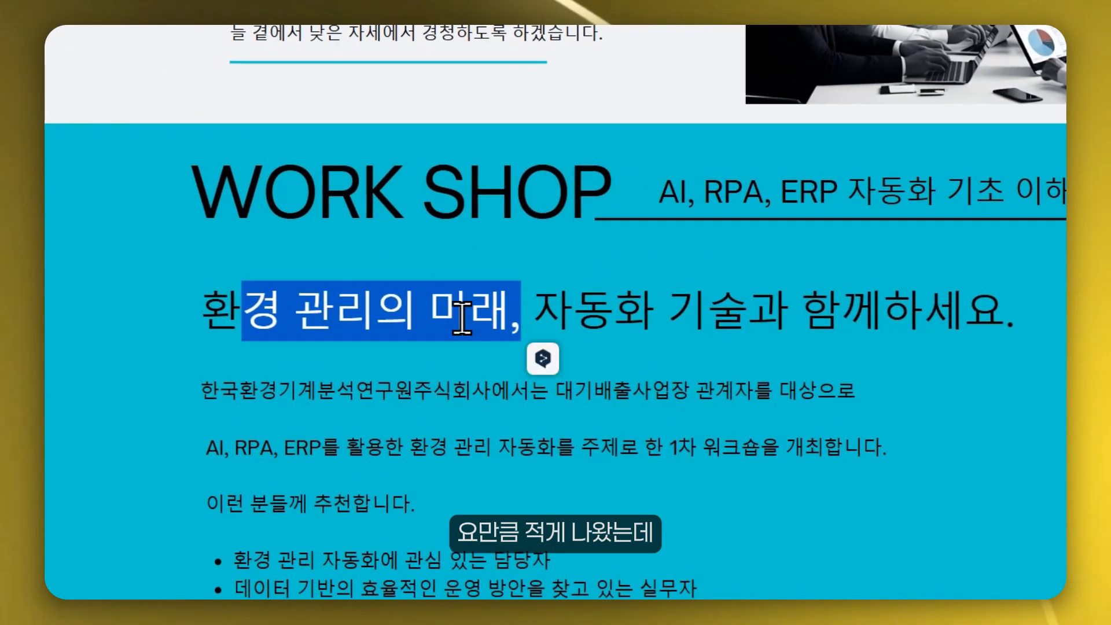
left_click(279, 305)
left_click_drag(448, 321, 1017, 334)
left_click_drag(204, 506, 371, 514)
left_click(337, 388)
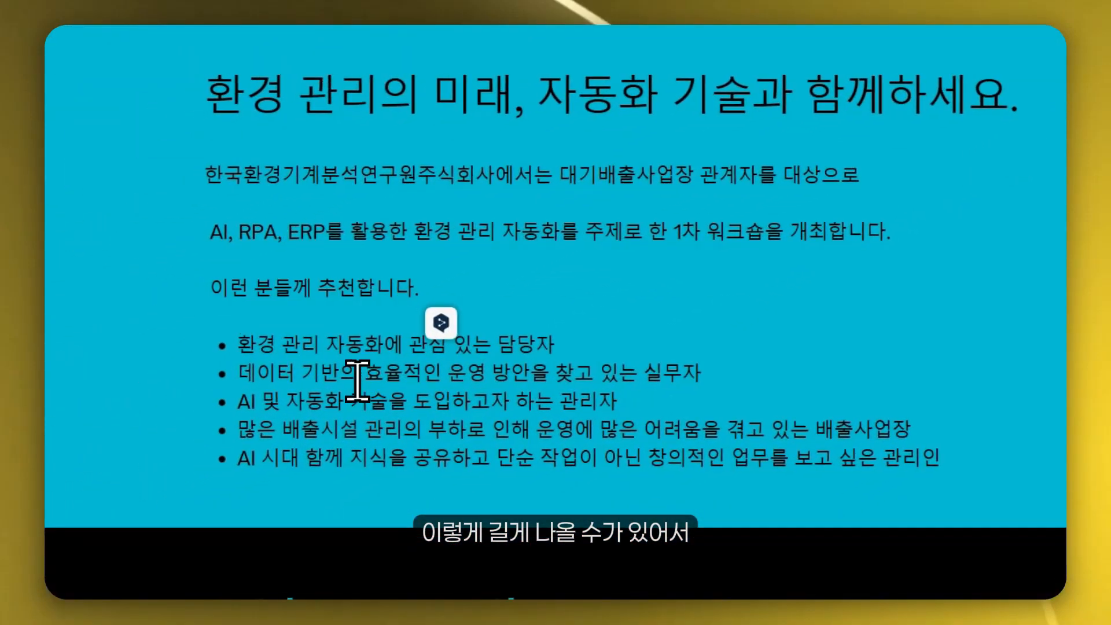
left_click_drag(228, 356, 846, 460)
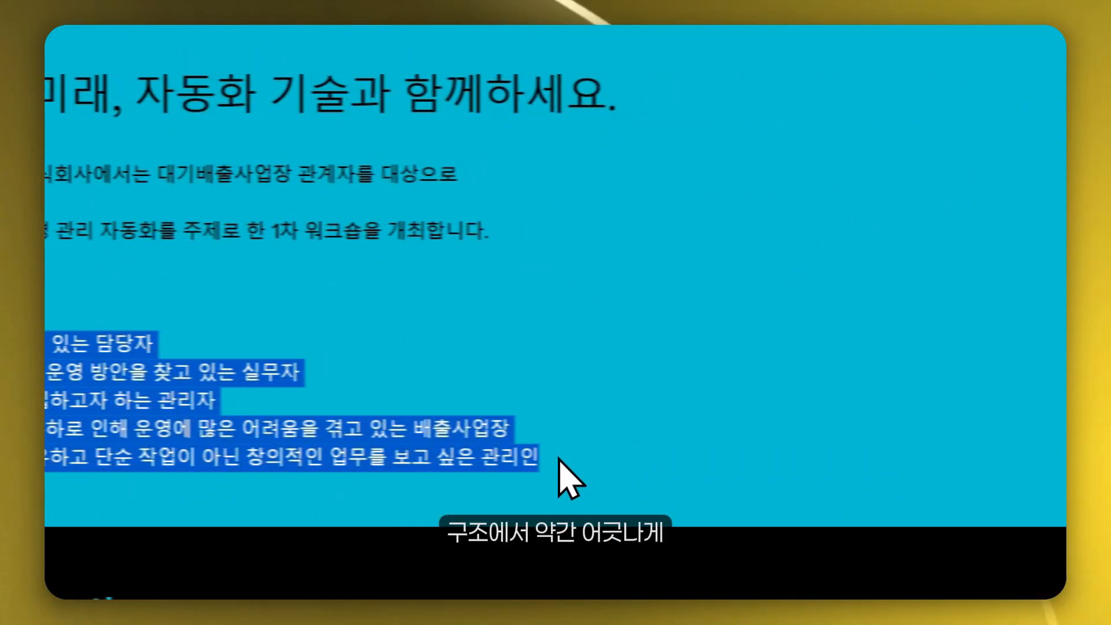
left_click(492, 293)
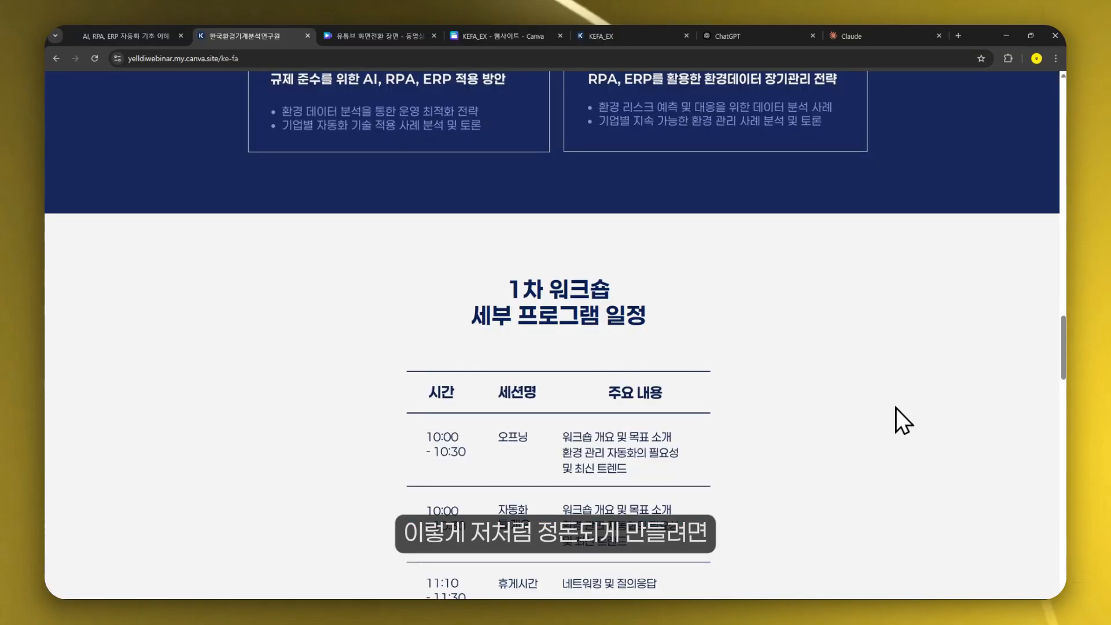
- Scroll through the yelldiwebinar workshop site again in desktop and narrow mobile windows
scroll(902, 422, "up", 10)
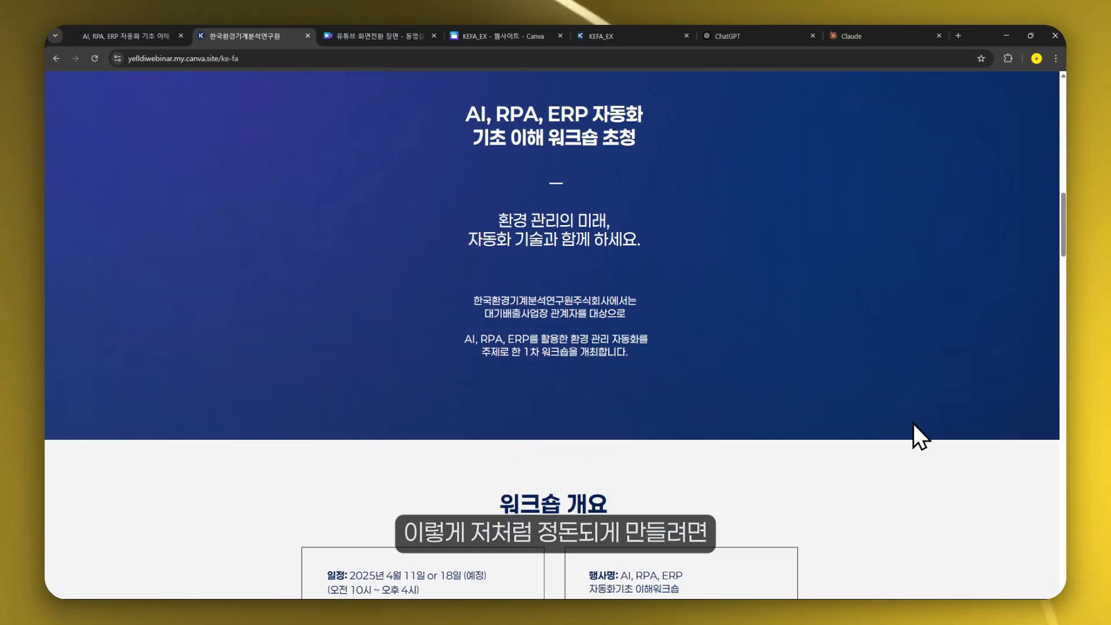
scroll(913, 423, "up", 3)
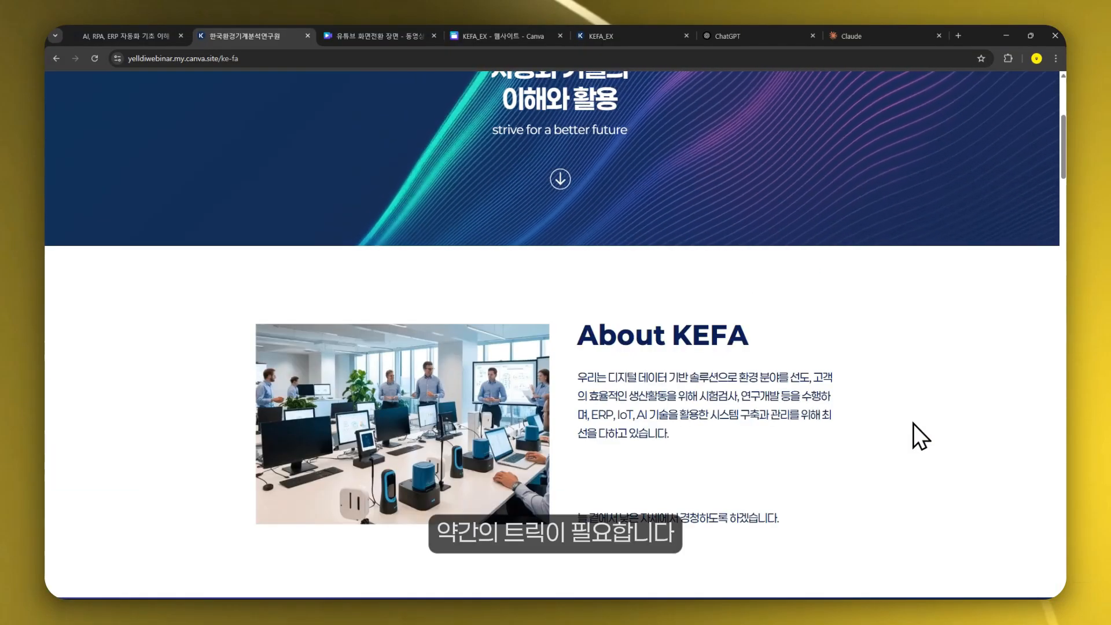
scroll(913, 424, "up", 3)
scroll(1036, 536, "up", 3)
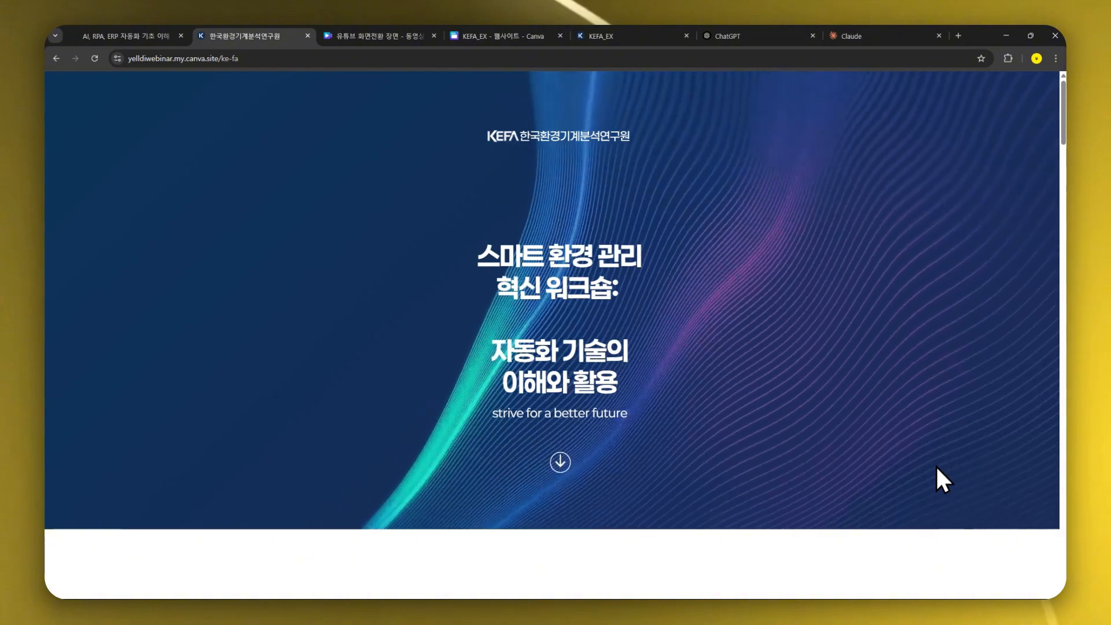
scroll(938, 423, "down", 8)
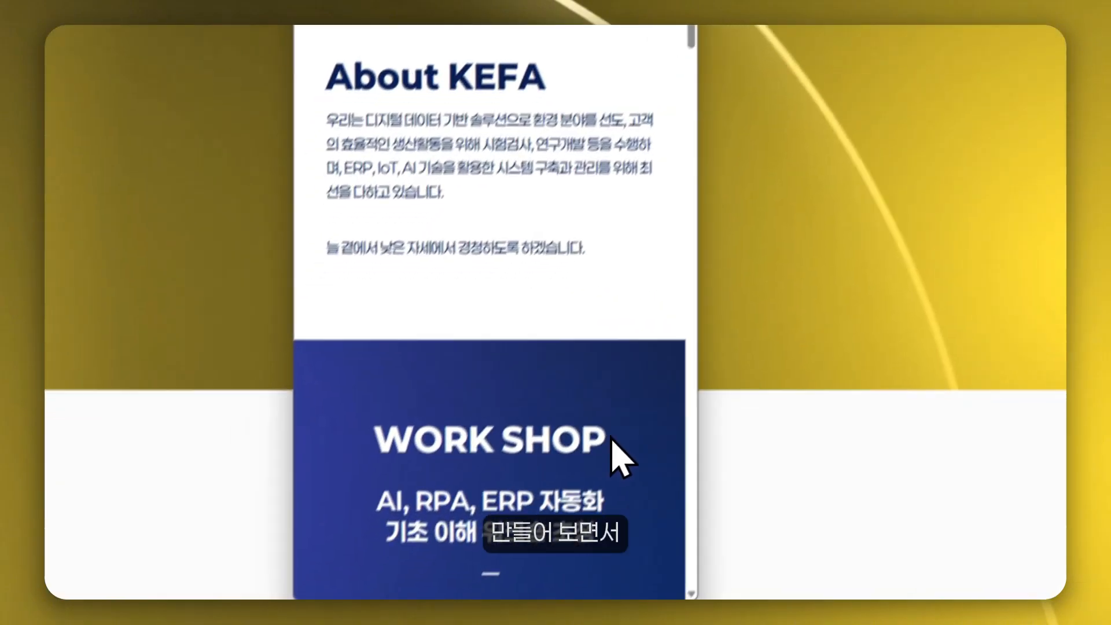
scroll(613, 442, "down", 10)
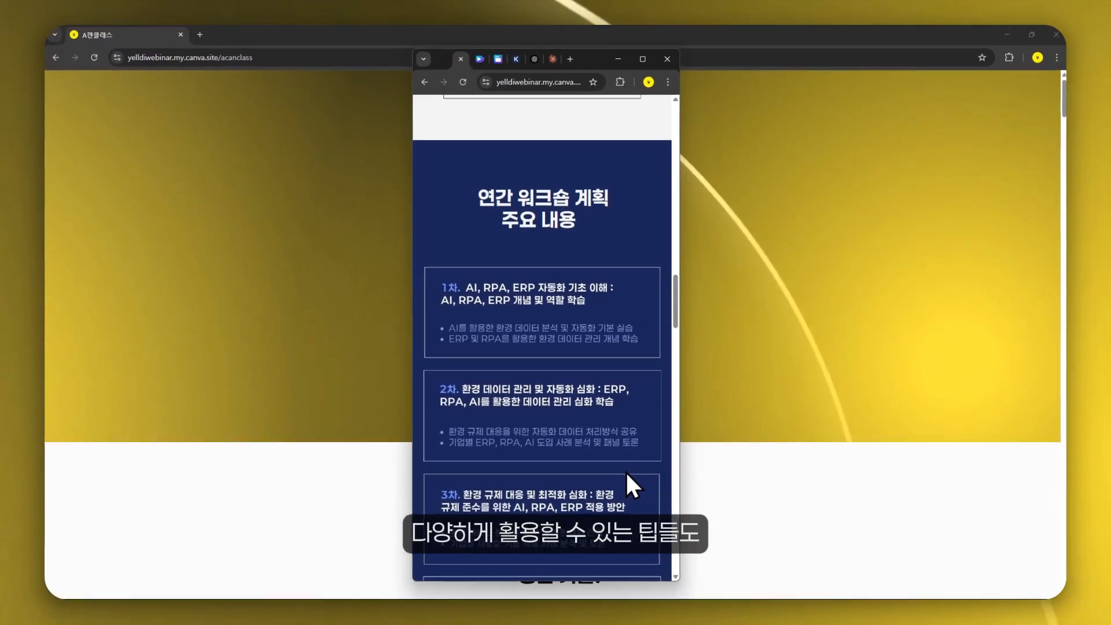
scroll(626, 473, "down", 15)
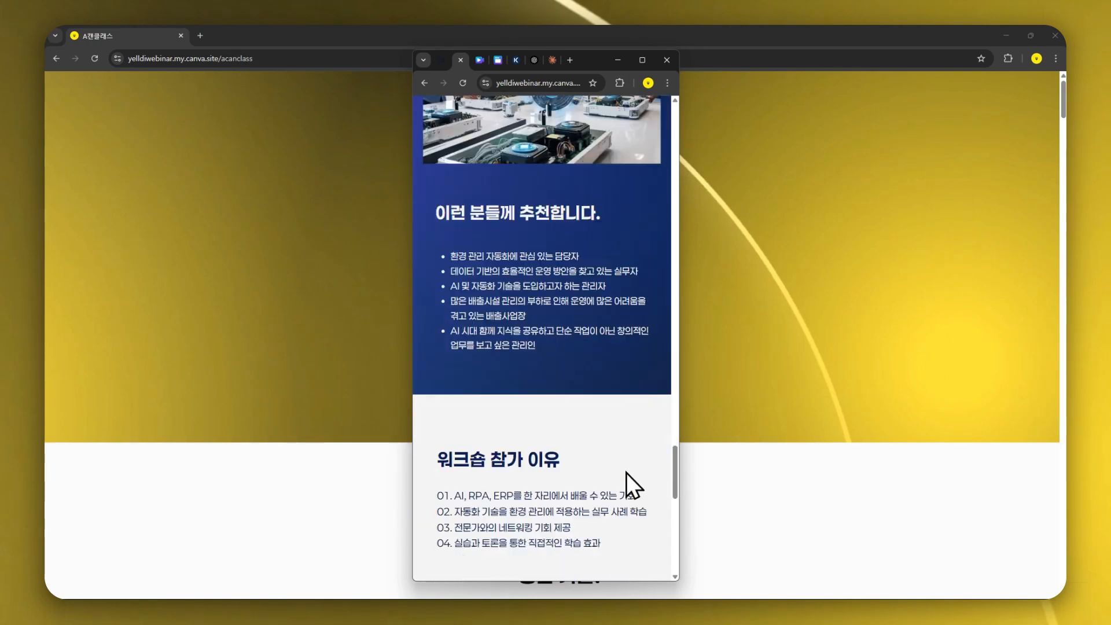
scroll(626, 471, "down", 5)
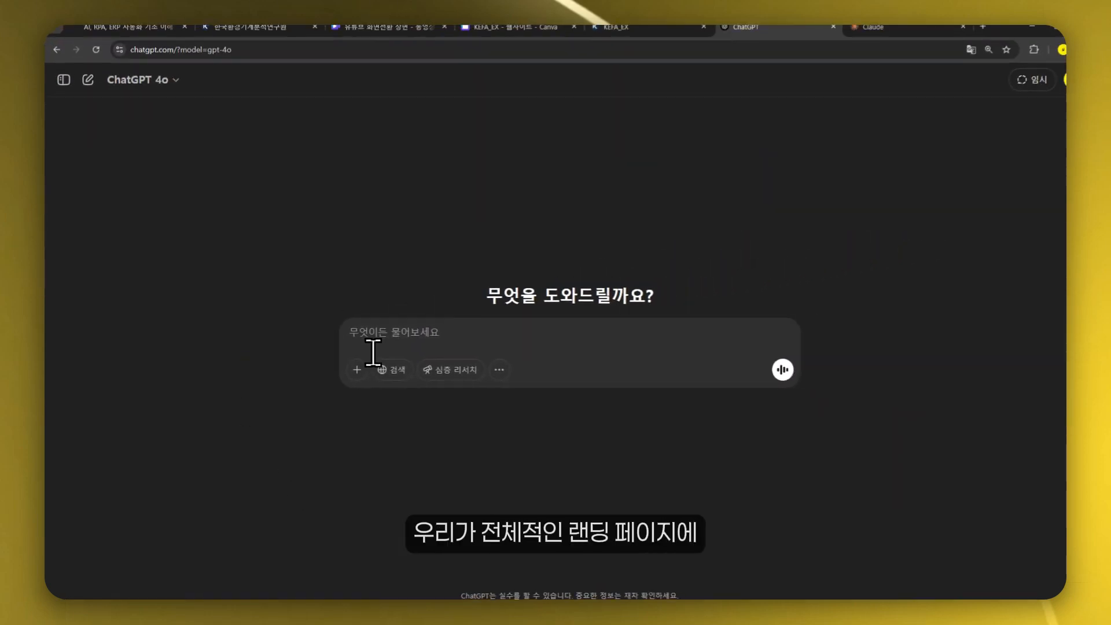
- In ChatGPT, paste and send a prompt asking for a landing page structure for the smart environment management workshop on AI automation
type("스마트 환경 관리 혁신 워크숍: 자동화 기술의 AI 이해와 활용에 대한 랜딩페이지를 만드려고 해. 구성 작성해줘")
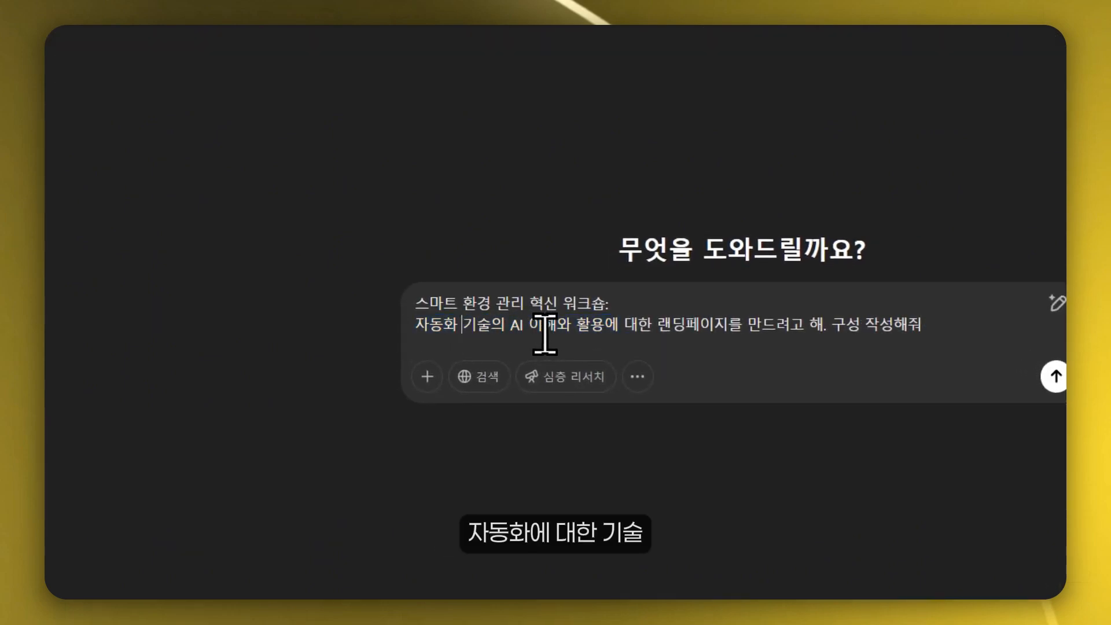
left_click_drag(715, 338, 946, 329)
left_click(946, 330)
left_click(649, 333)
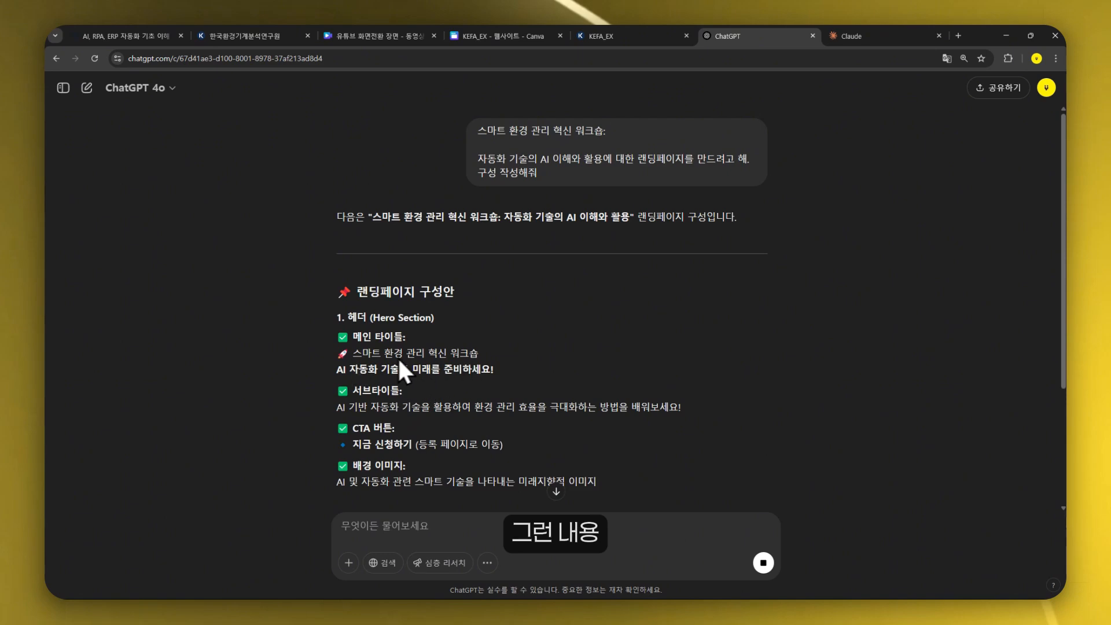
- Read through the hero section of ChatGPT's landing page plan, selecting the main title and subtitle lines
scroll(604, 352, "down", 3)
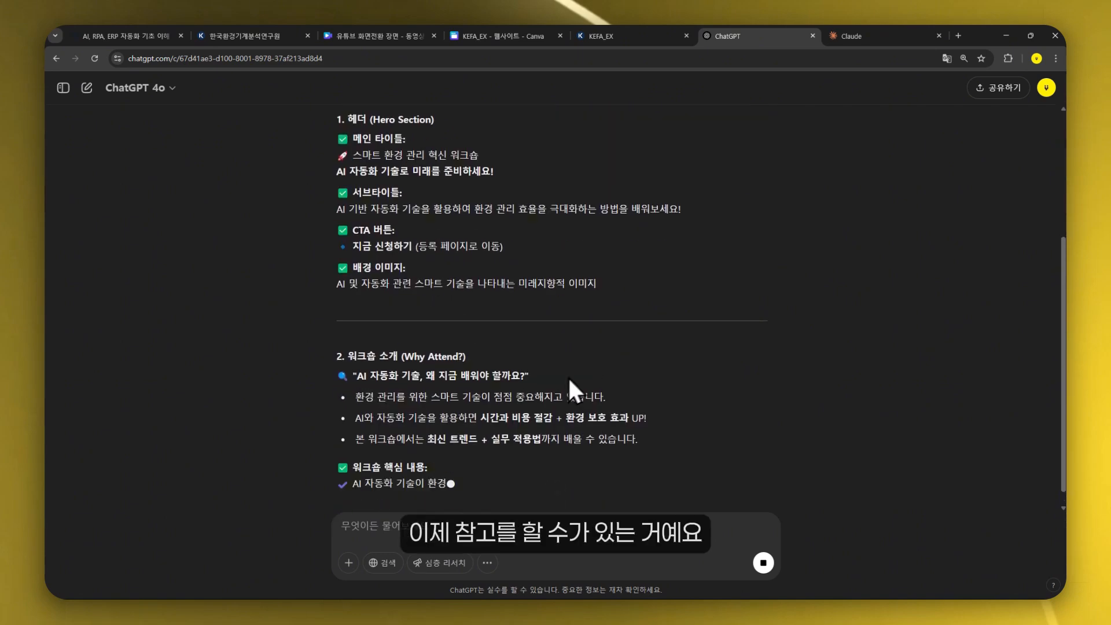
scroll(414, 453, "up", 1)
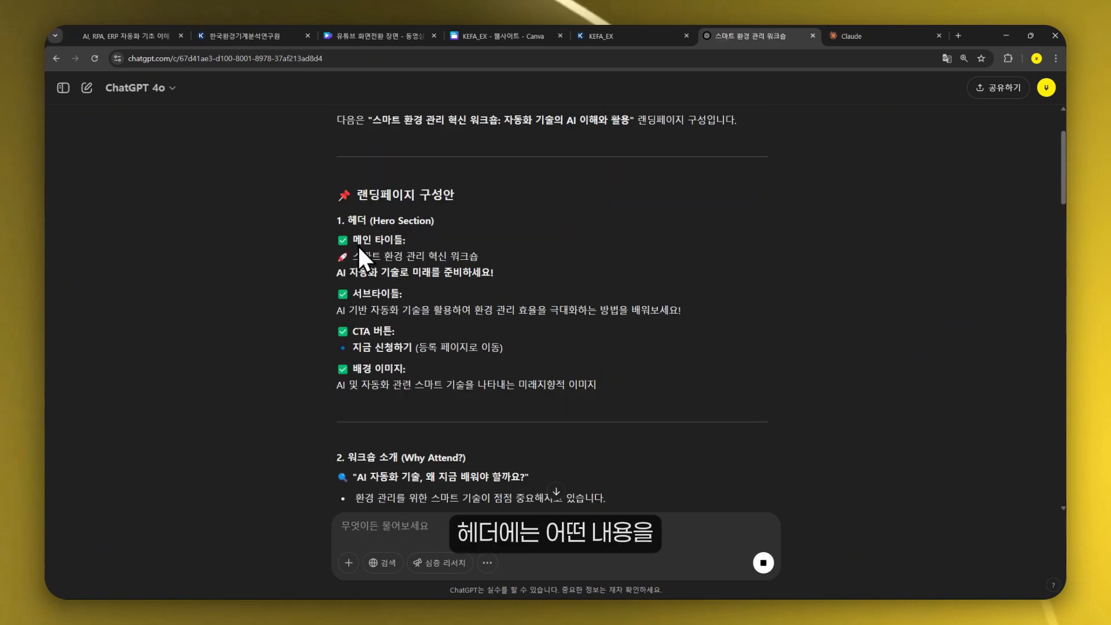
left_click_drag(351, 209, 465, 206)
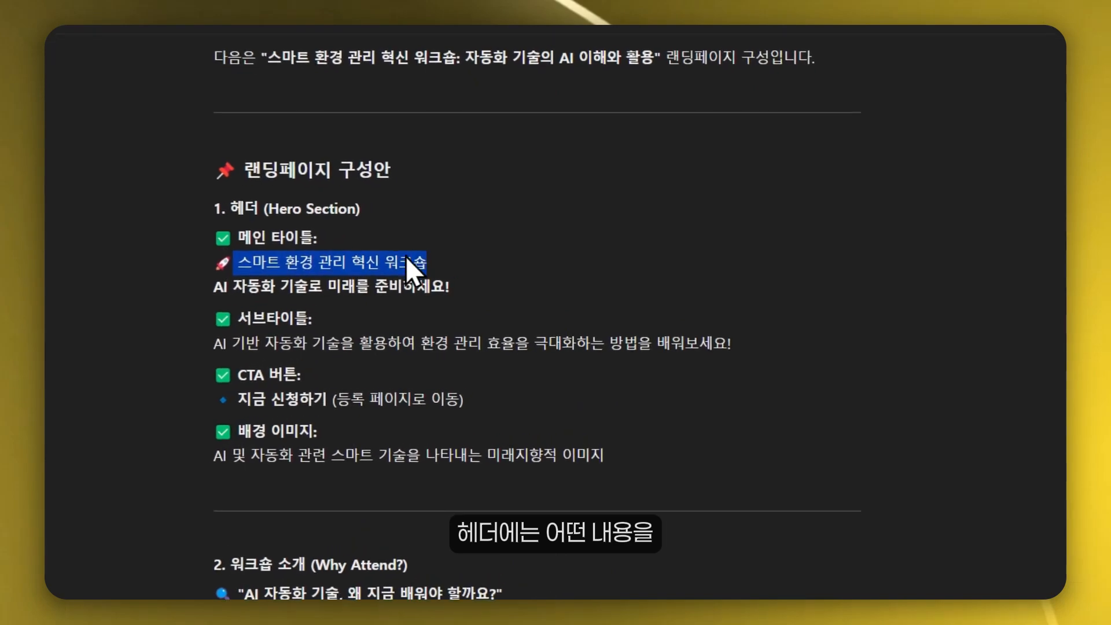
left_click_drag(405, 255, 471, 285)
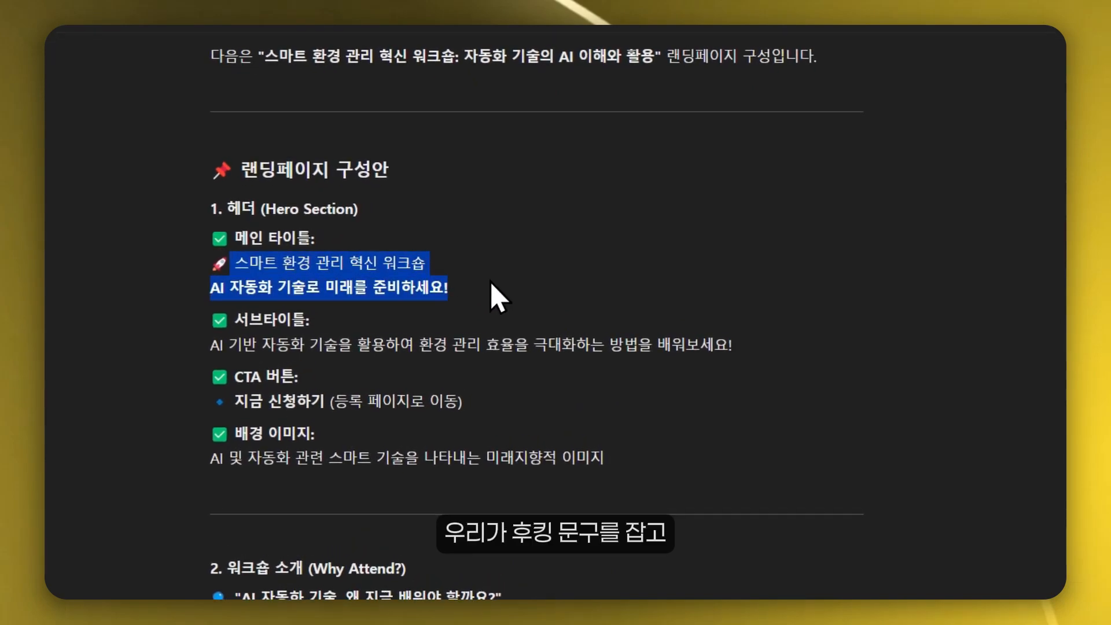
left_click(463, 309)
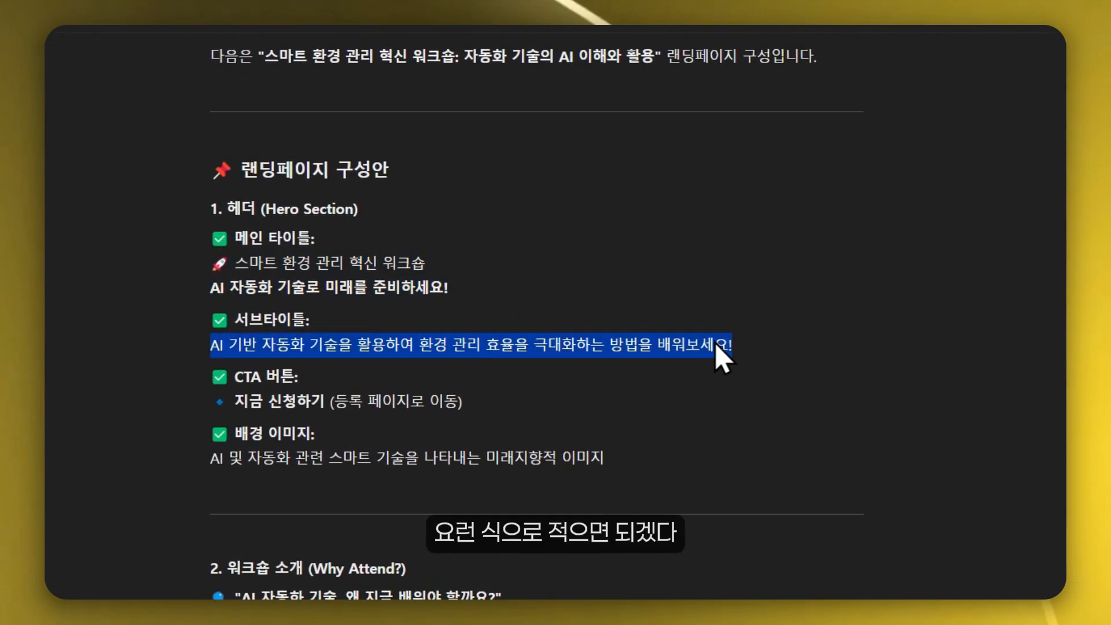
- Select and copy ChatGPT's full landing page structure from the hero section through the CTA section
scroll(720, 371, "down", 3)
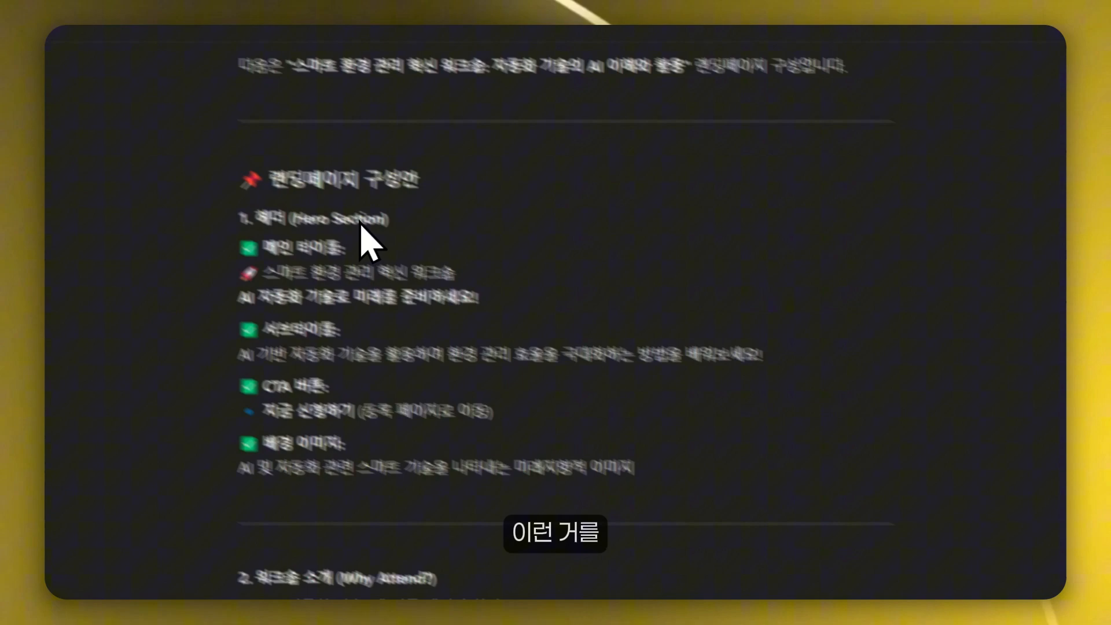
scroll(418, 239, "down", 5)
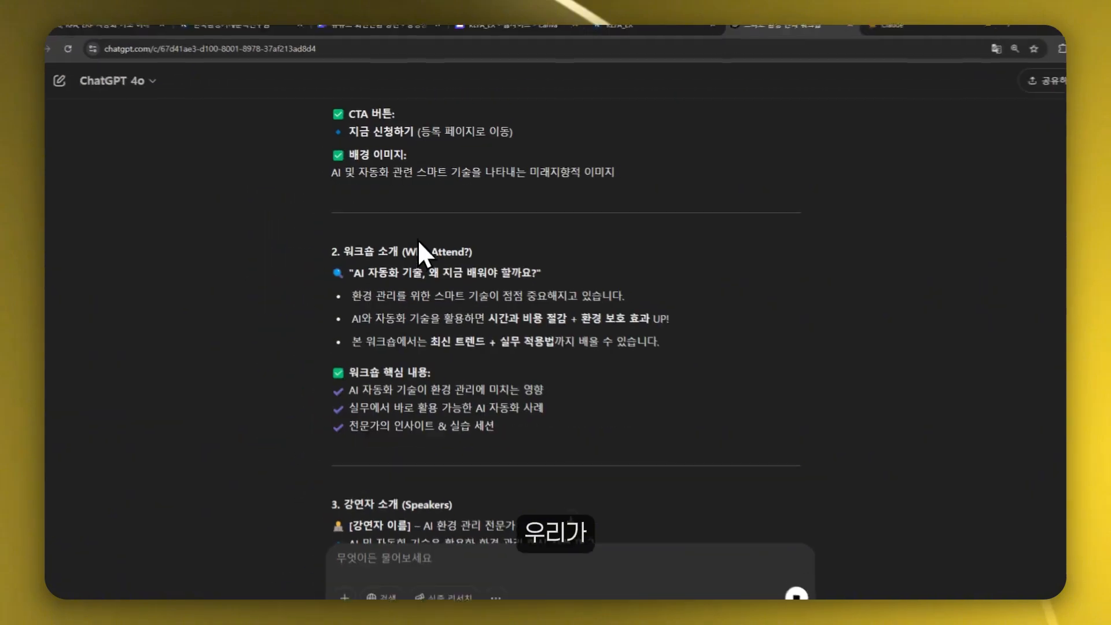
scroll(417, 238, "up", 3)
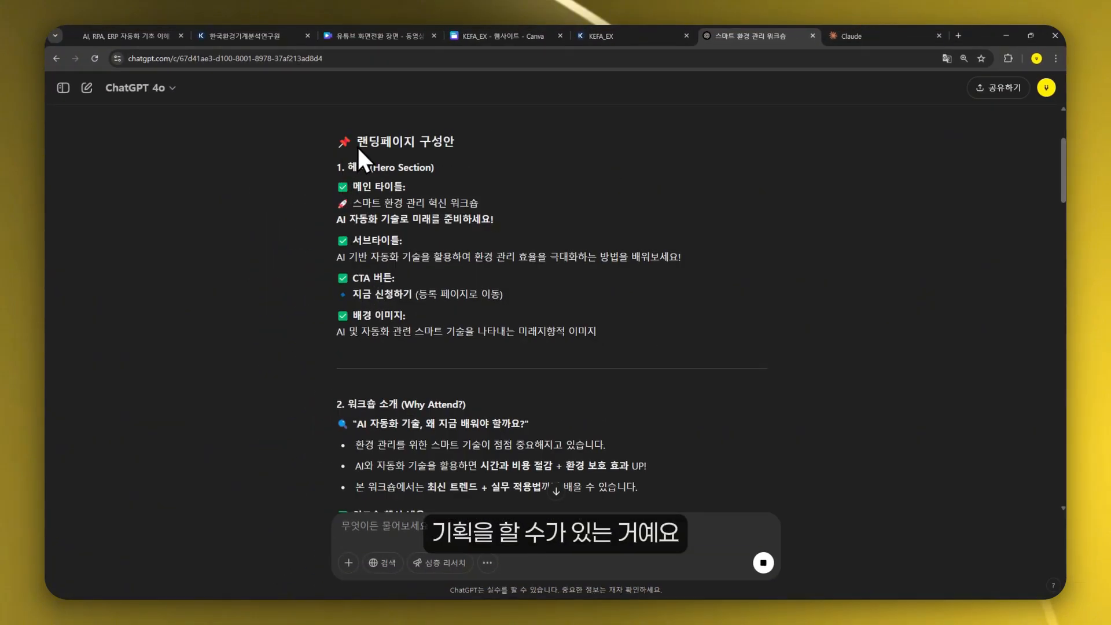
left_click_drag(357, 145, 659, 426)
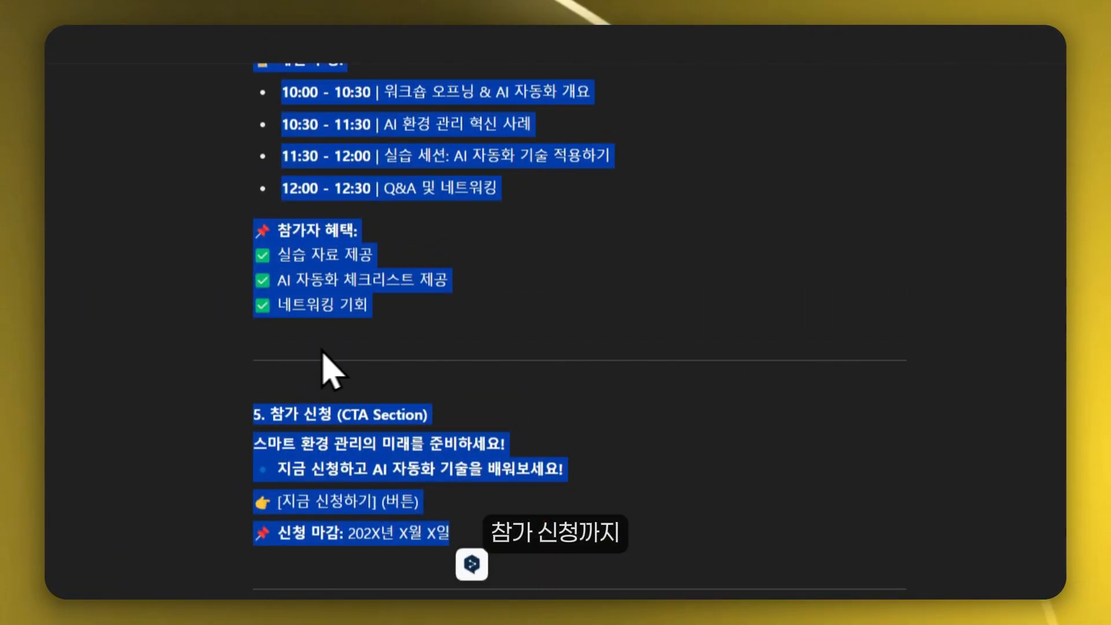
left_click(793, 38)
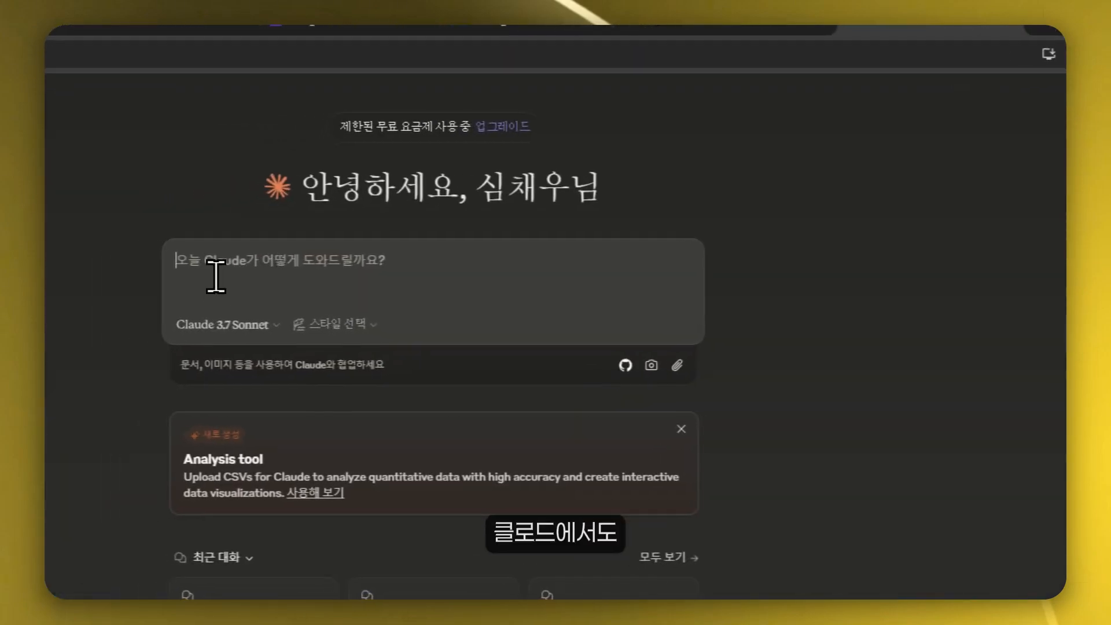
- In Claude, send the prompt '아래 내용으로 랜딩페이지를 만드려고 해. 시각화 해줘' with the copied structure pasted below it
type("아래 내용으로 랜딩페이지를 만드려고 해. 시각화 해줘")
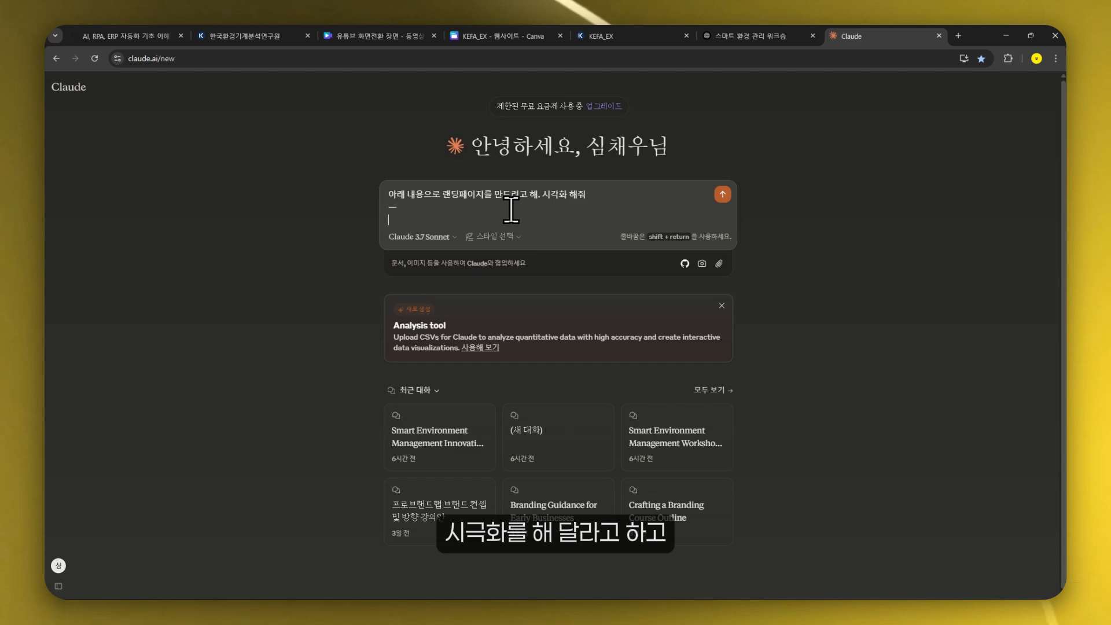
left_click(745, 35)
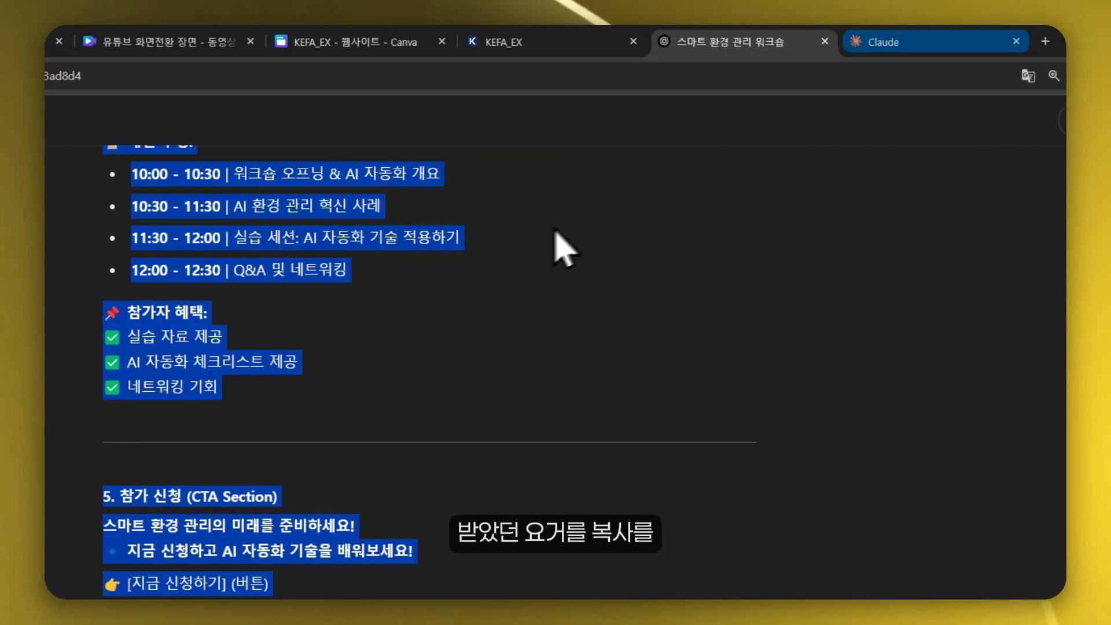
left_click(914, 41)
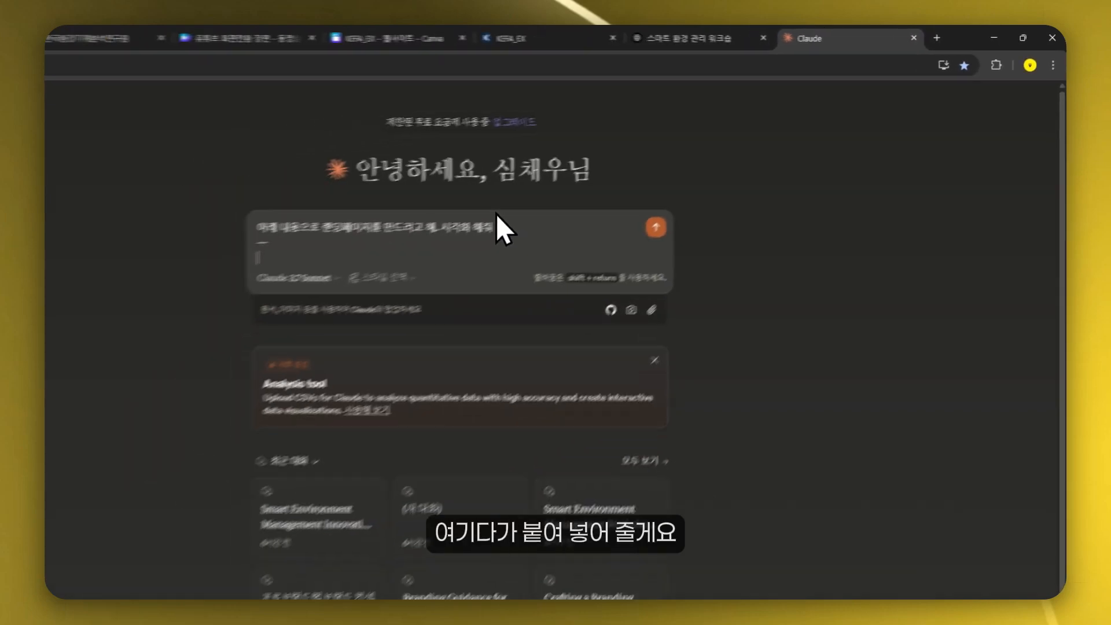
key("ctrl+v")
key("Return")
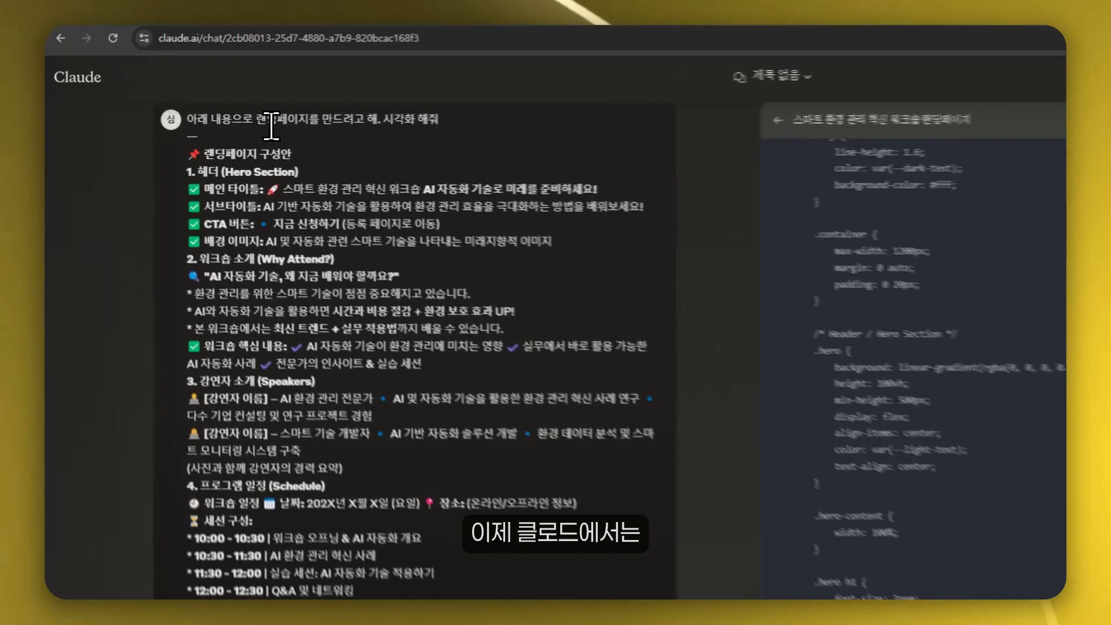
- Open Claude's generated landing page preview and scroll through its sections
left_click_drag(209, 119, 337, 120)
left_click(678, 463)
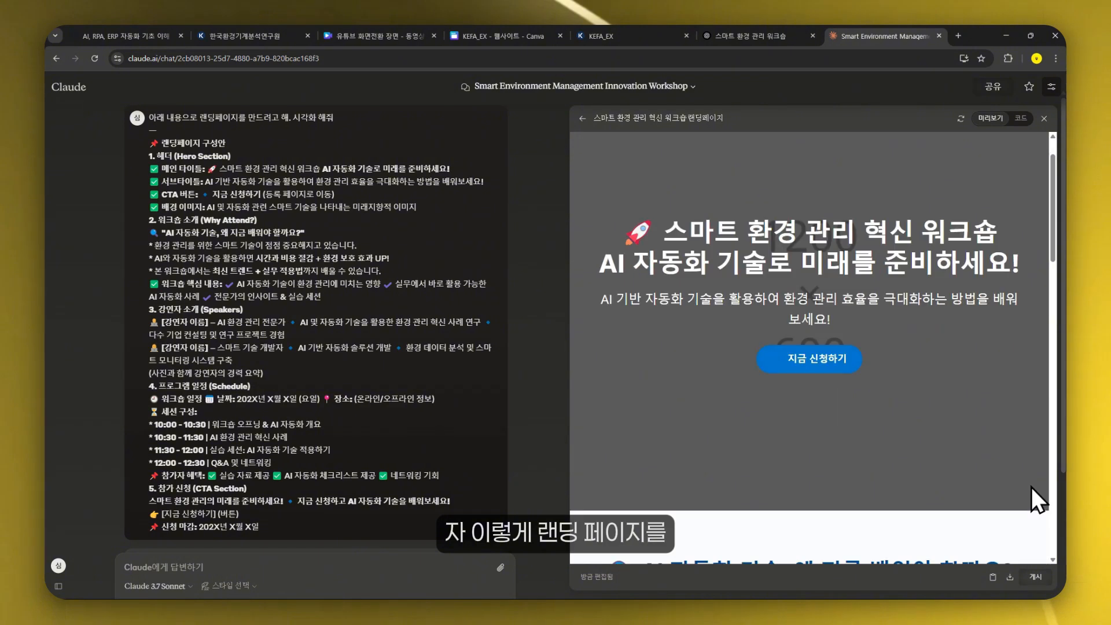
scroll(856, 318, "down", 5)
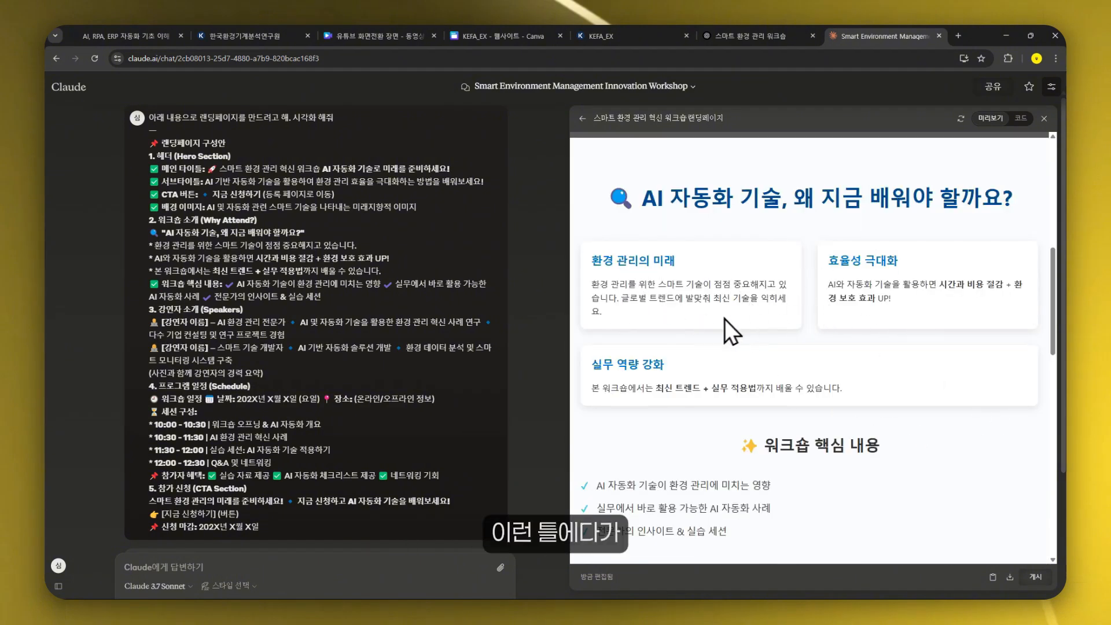
scroll(836, 262, "down", 4)
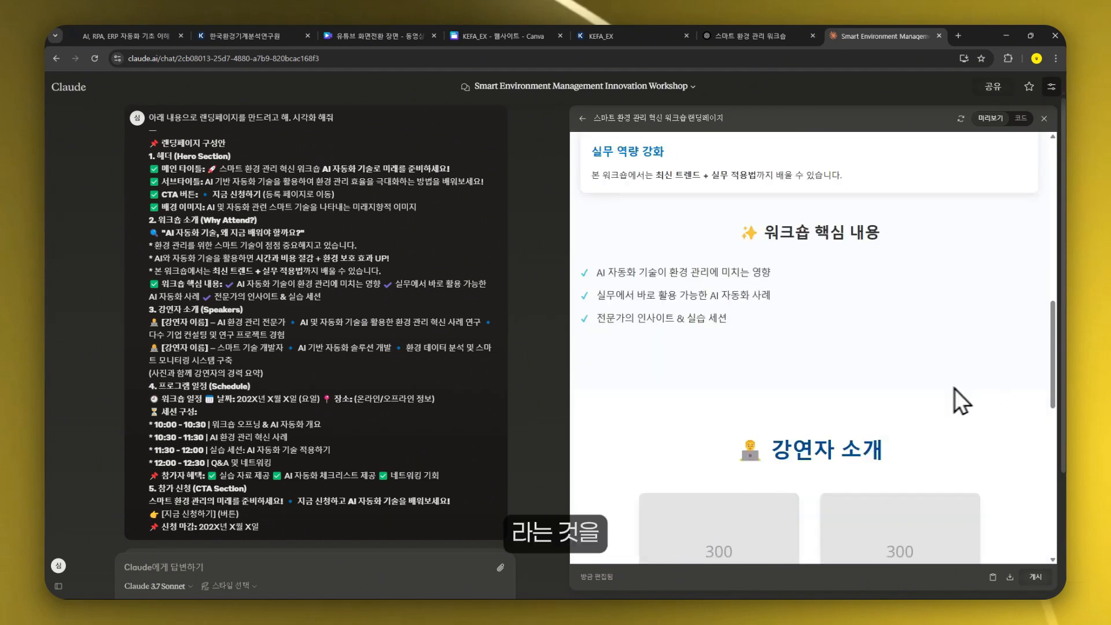
scroll(926, 324, "down", 6)
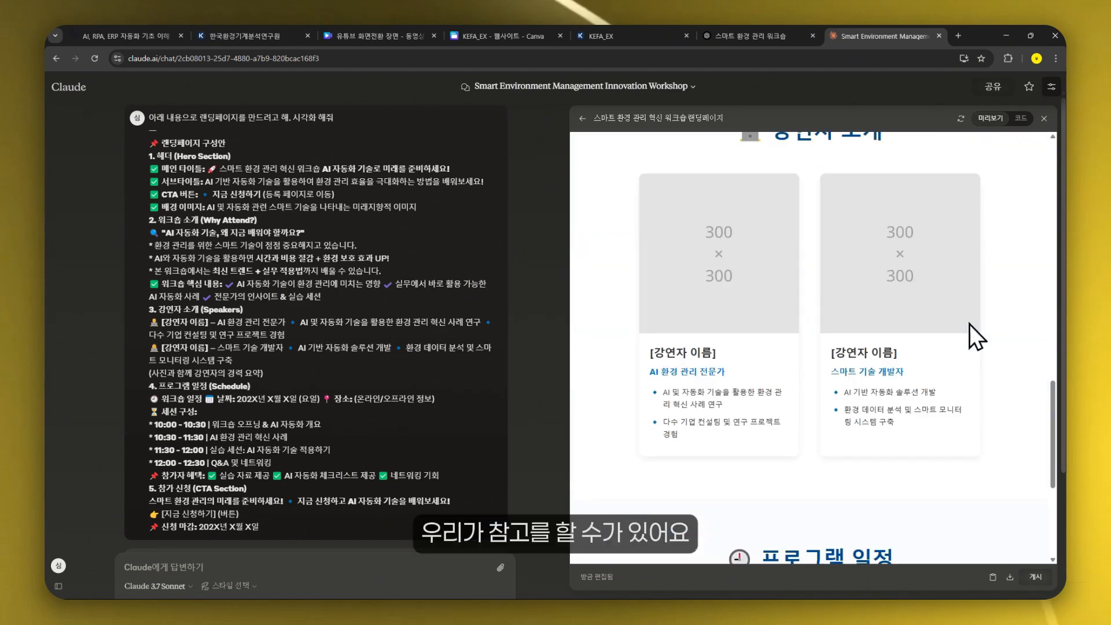
scroll(744, 341, "up", 2)
scroll(1029, 355, "down", 3)
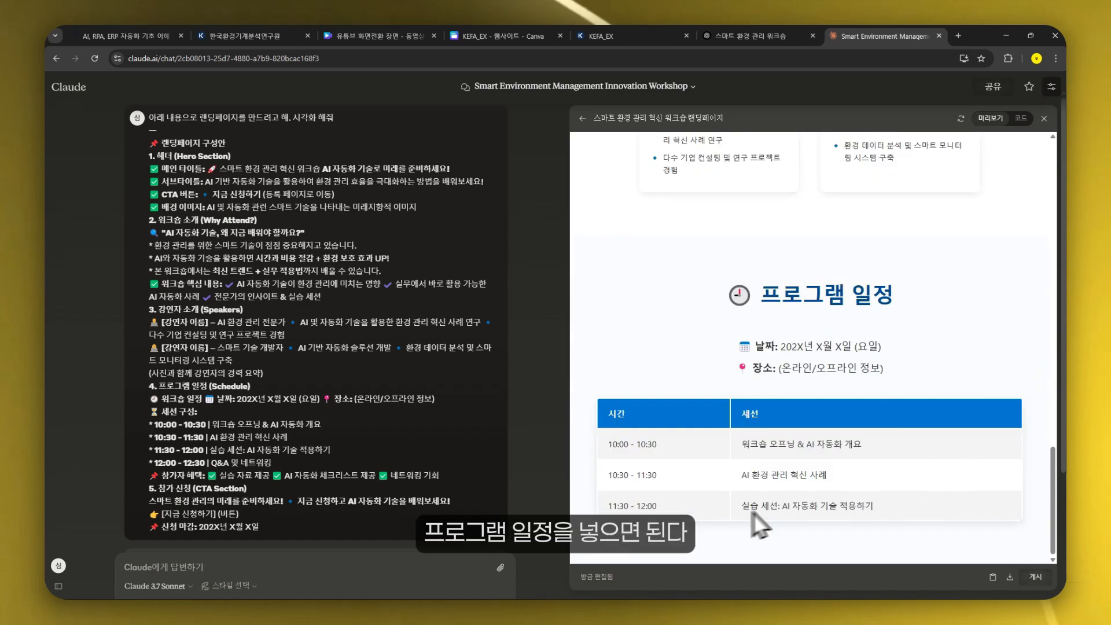
scroll(943, 356, "up", 15)
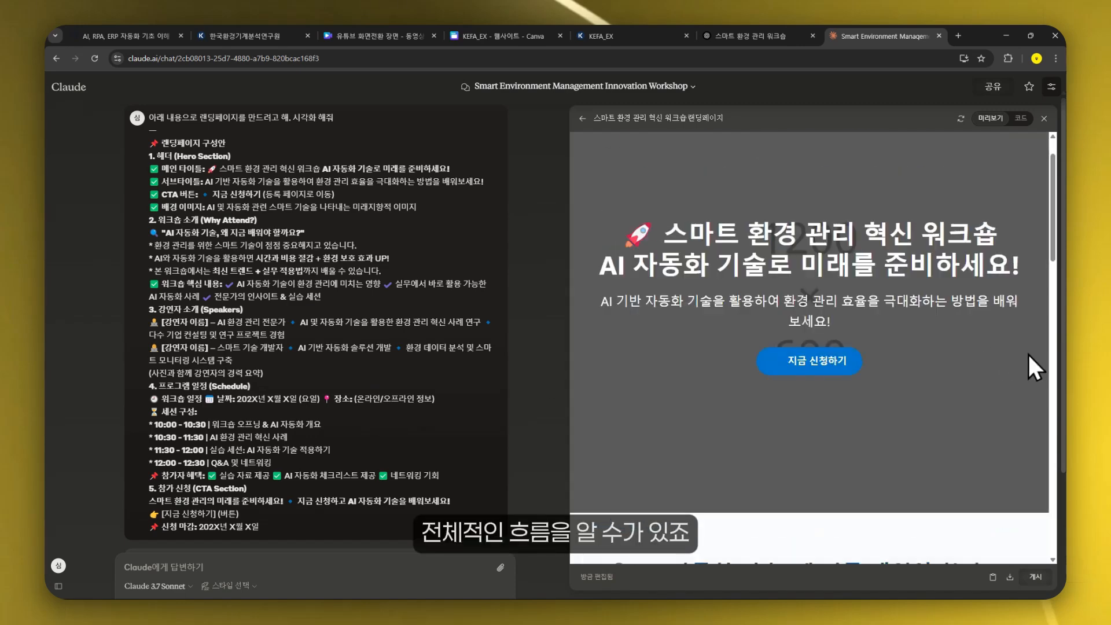
scroll(1028, 353, "down", 6)
scroll(1045, 354, "down", 5)
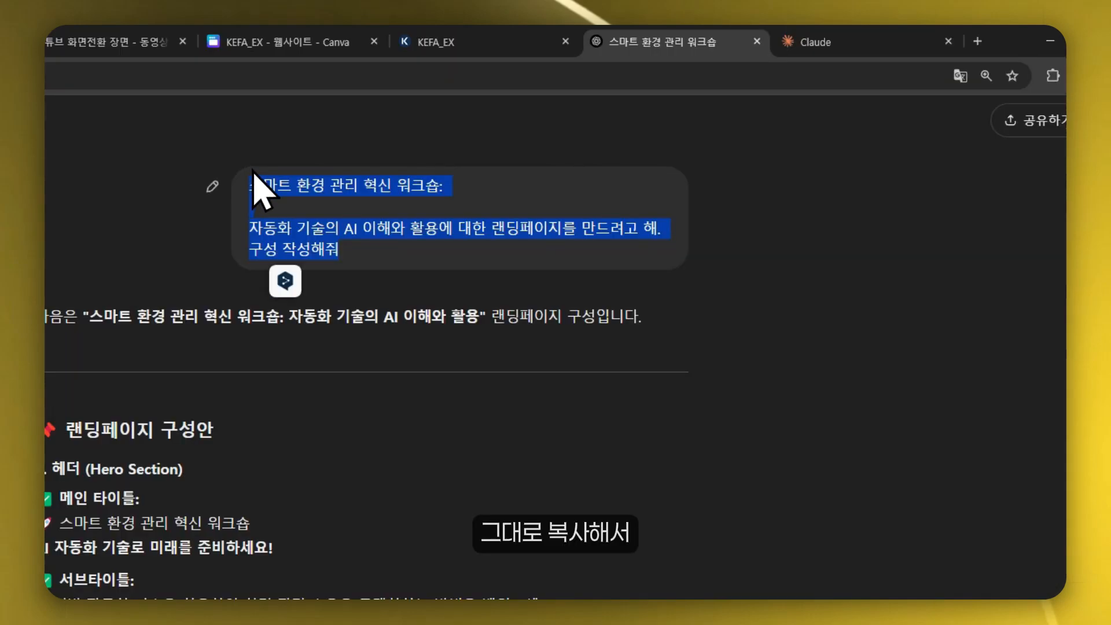
- Paste the original workshop prompt into a new Claude chat and send it
left_click(792, 42)
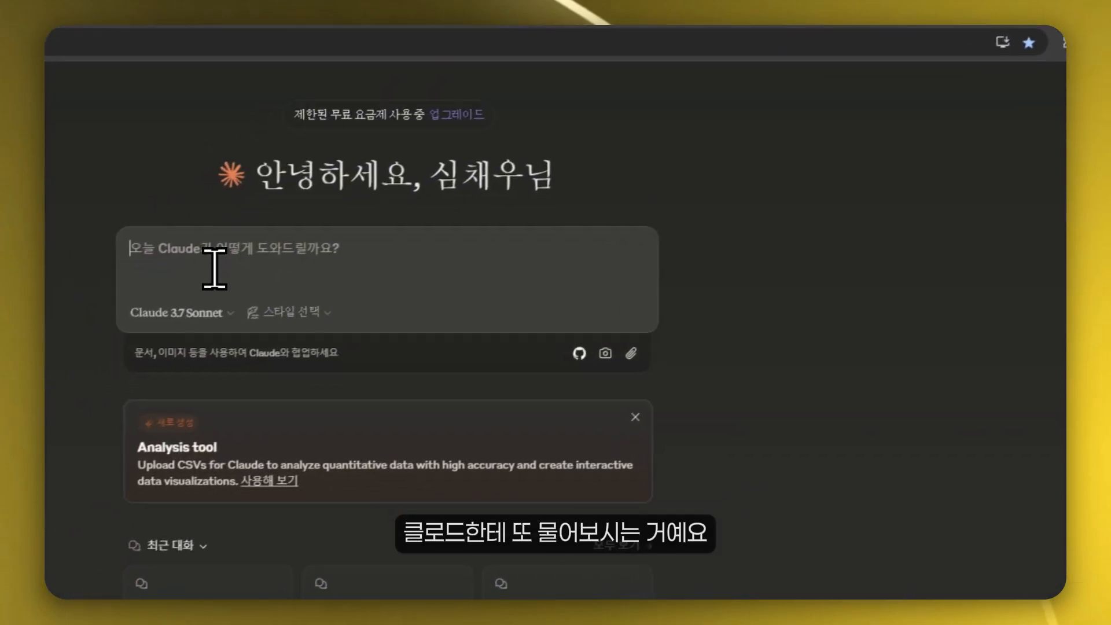
type("스마트 환경 관리 혁신 워크숍: 자동화 기술의 AI 이해와 활용에 대한 랜딩페이지를 만드려고 해. 구성 작성해줘")
key("Return")
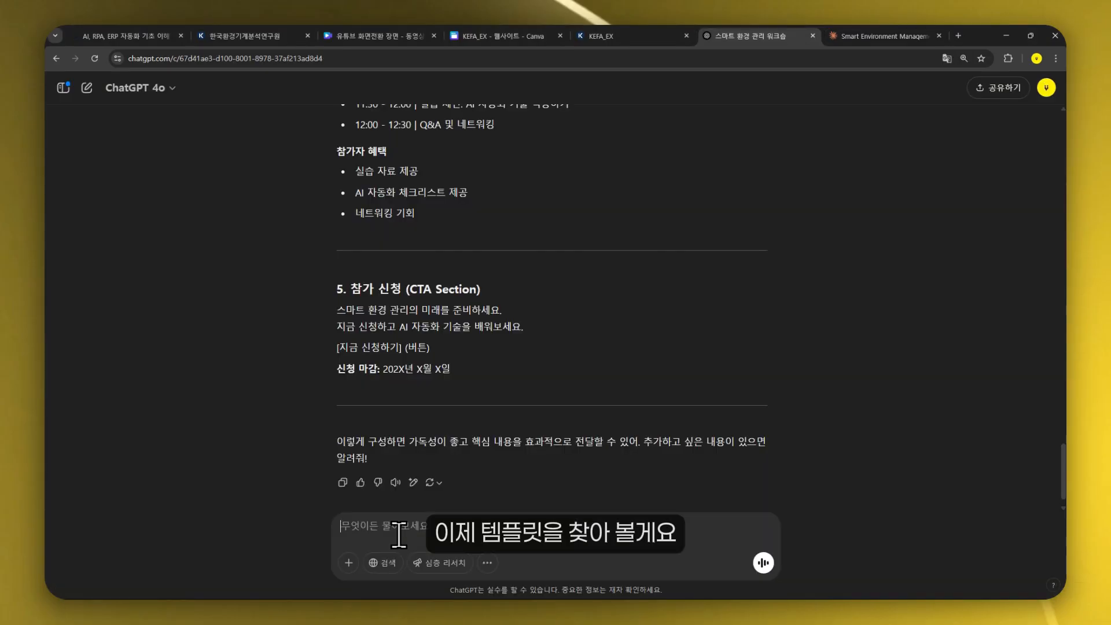
- Ask ChatGPT '위 내용에 어울릴 캔바 템플릿 추천해주고 링크도 남겨줘'
type("위 내용에 어울릴 캔바 템플릿 추천해주고 링크도 남겨줘")
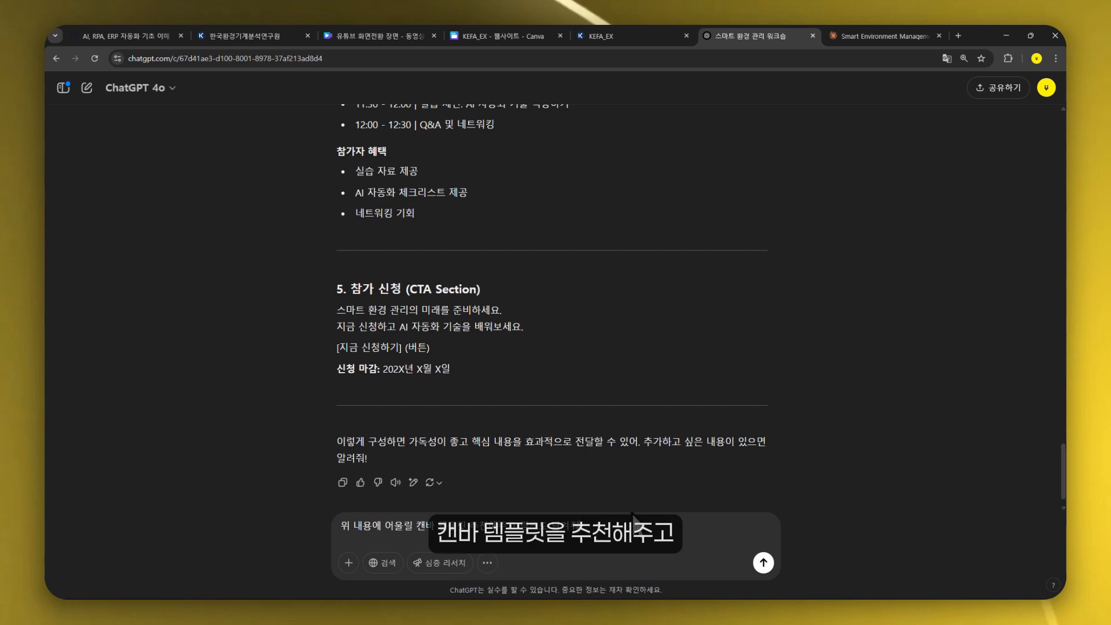
left_click(763, 563)
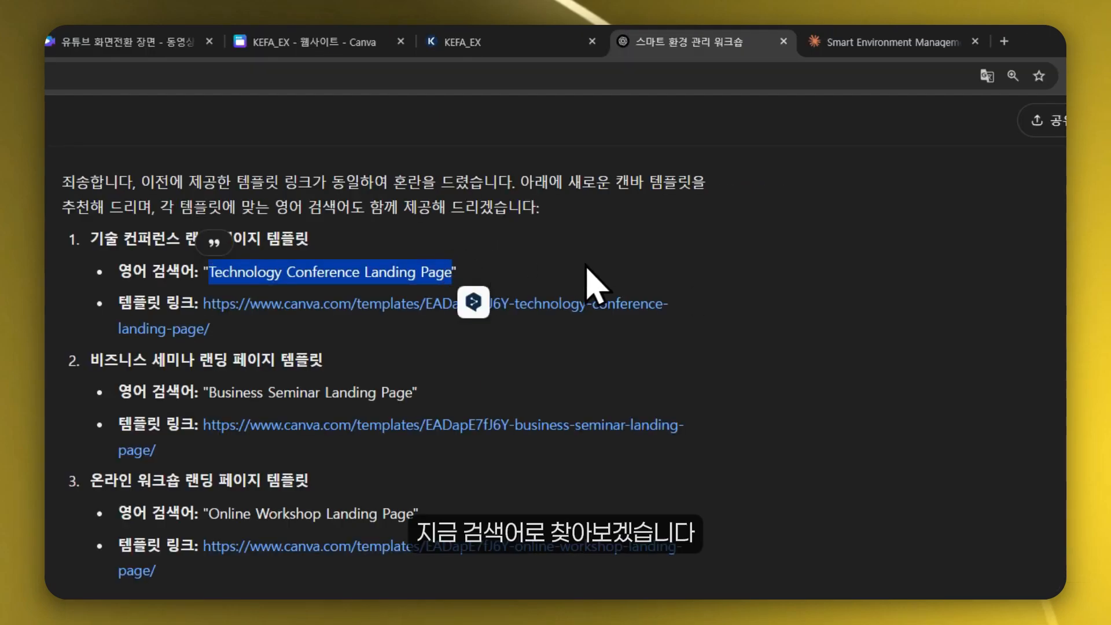
- Create a new Canva website design and search its templates for 'Technology Conference Landing Page'
left_click(1003, 42)
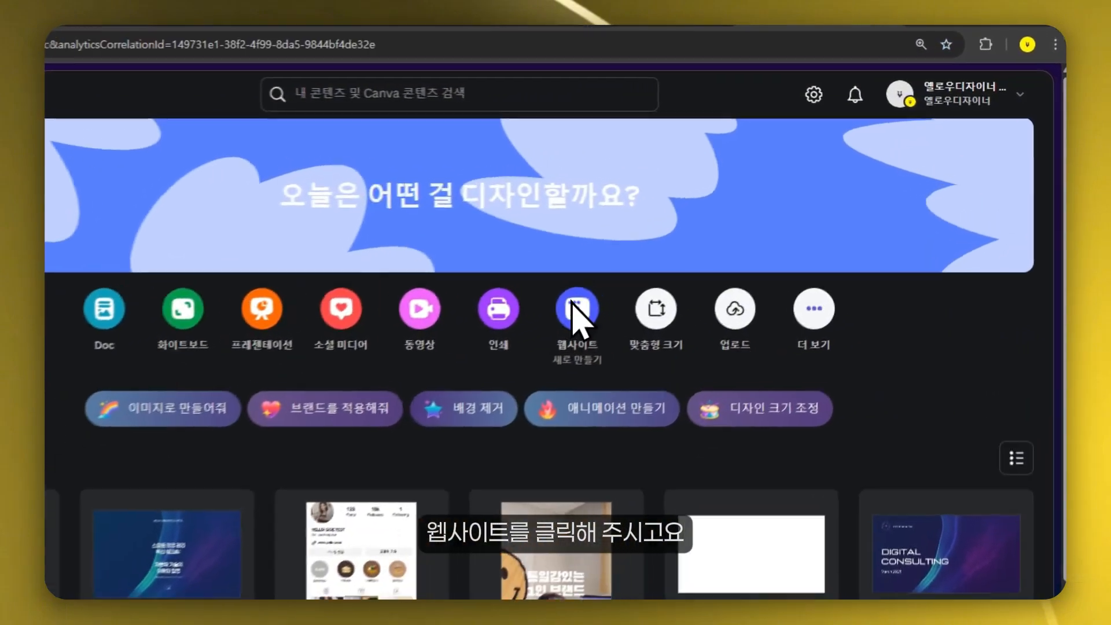
left_click(572, 306)
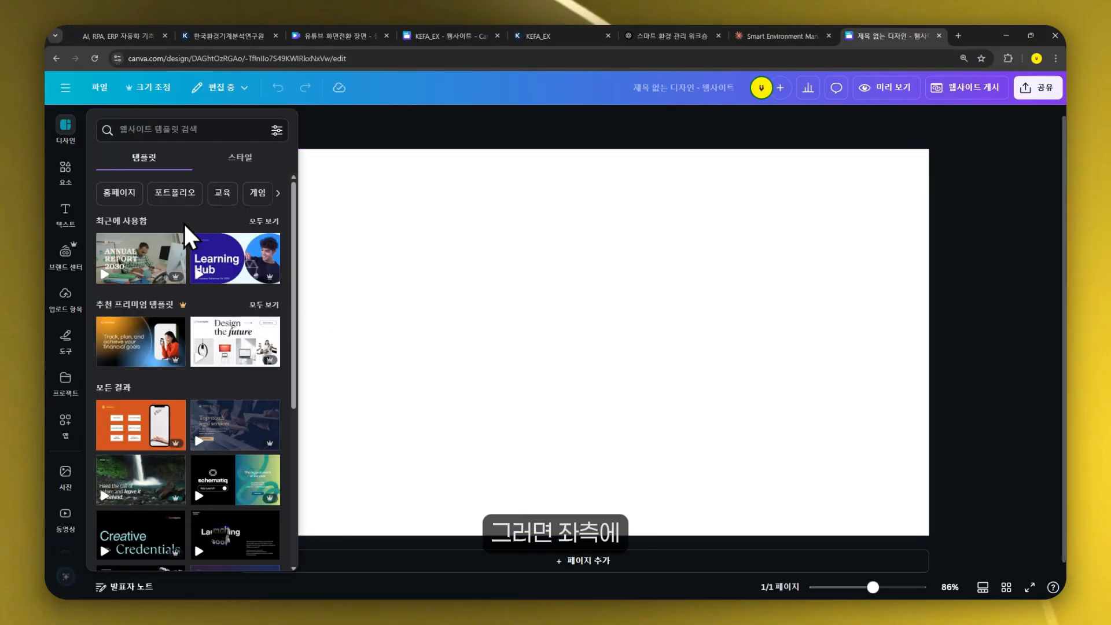
left_click(109, 130)
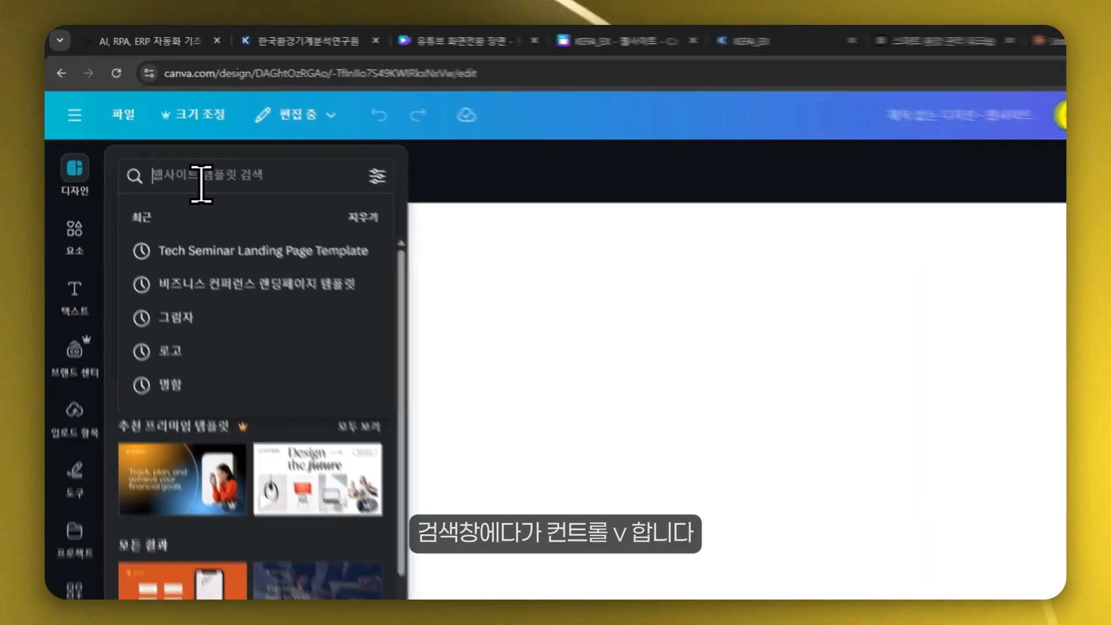
type("Technology Conference Landing Page")
key("Return")
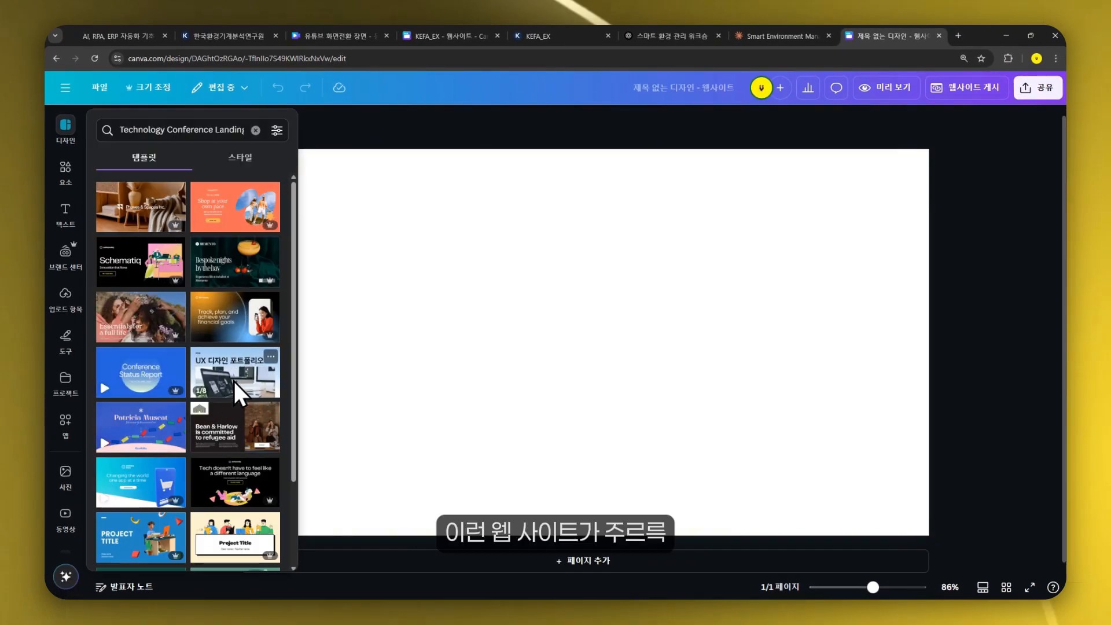
- Apply the violet dark blue gradient tech-style business website template to all 6 pages
scroll(237, 385, "down", 6)
scroll(238, 388, "up", 7)
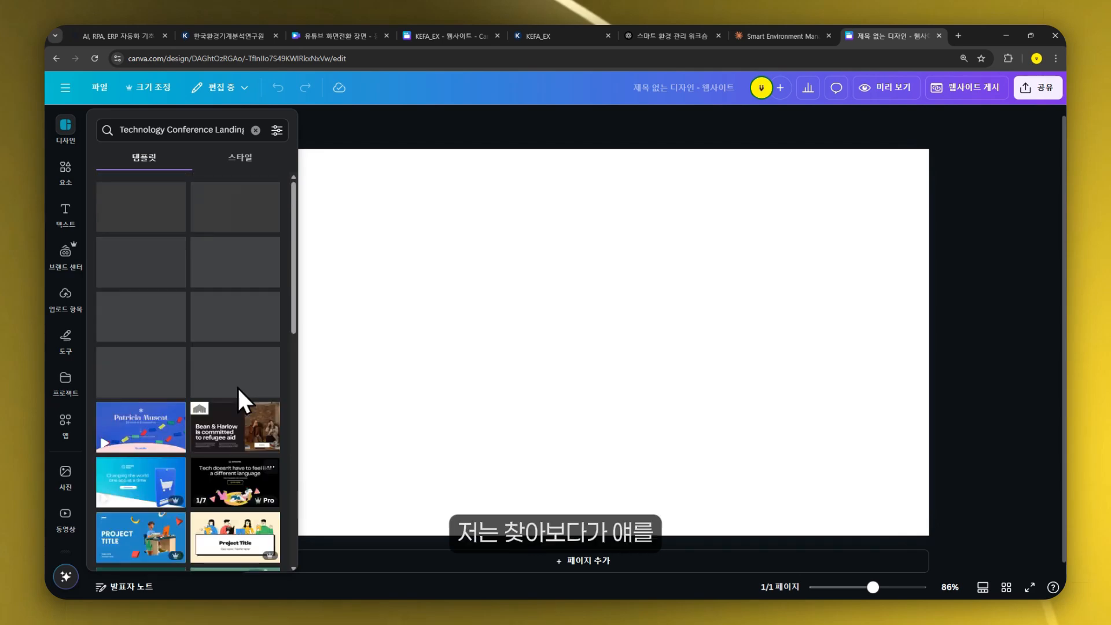
left_click(237, 386)
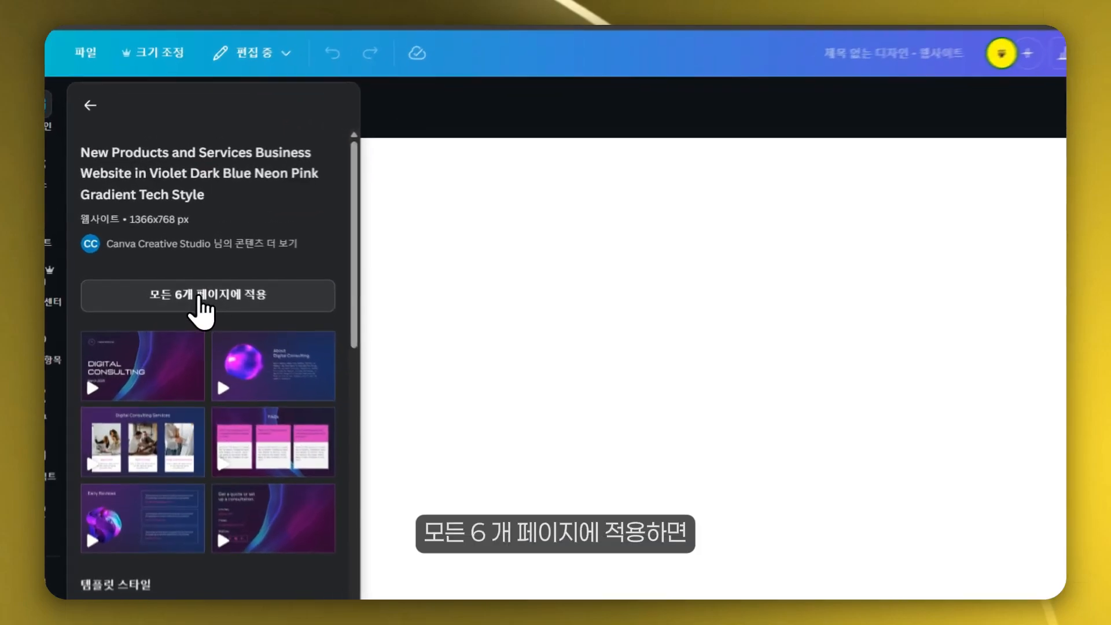
left_click(186, 258)
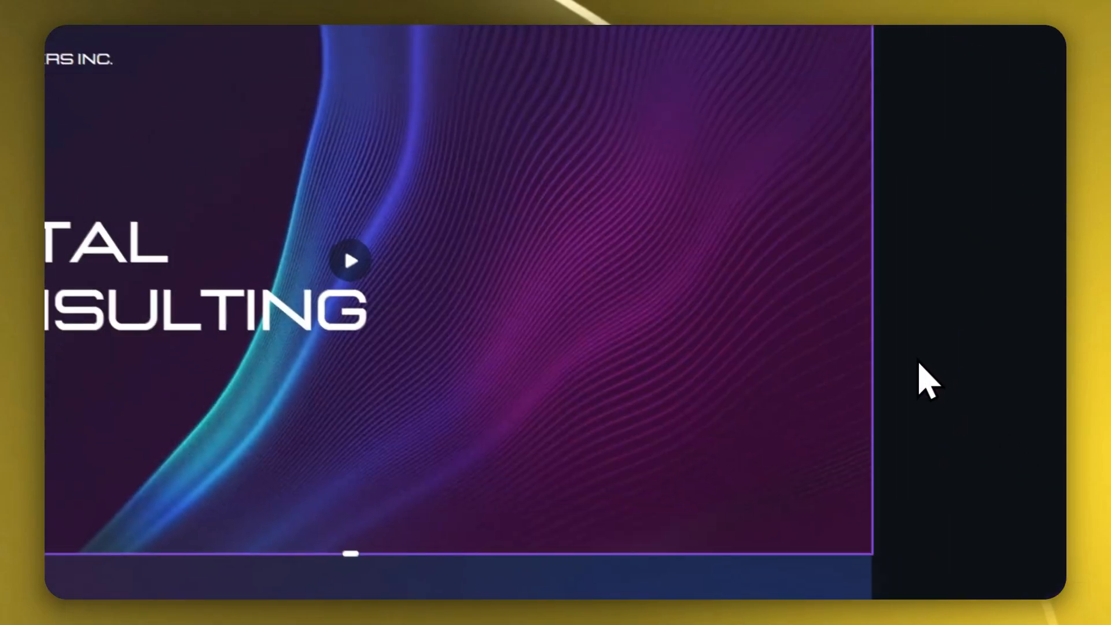
- Scroll through the template's pages to review the overall layout
scroll(1017, 474, "down", 10)
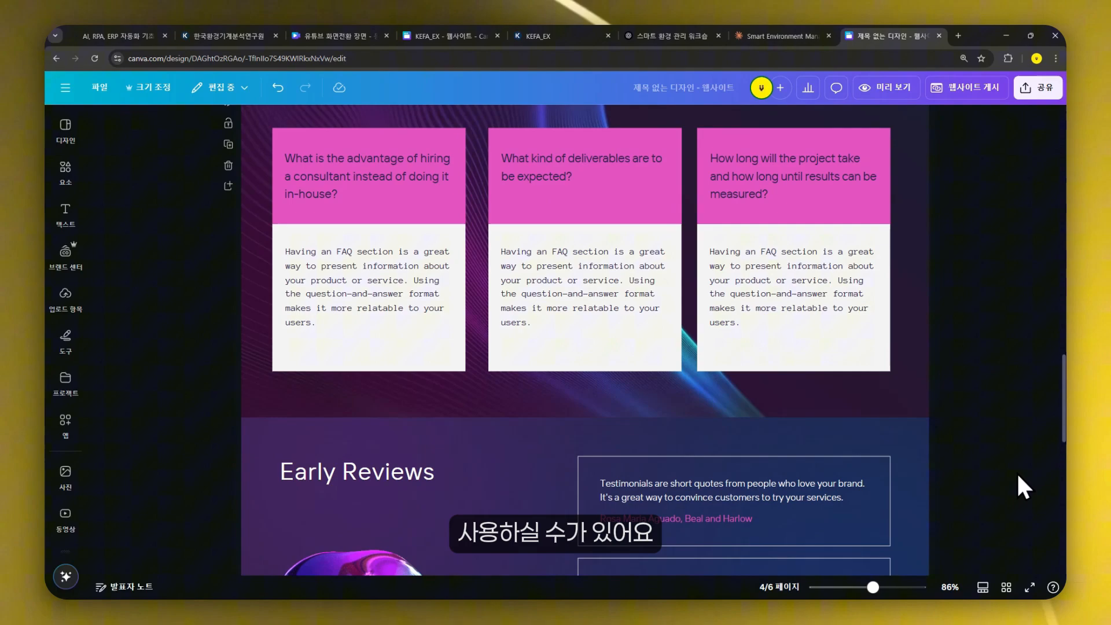
scroll(1016, 471, "down", 3)
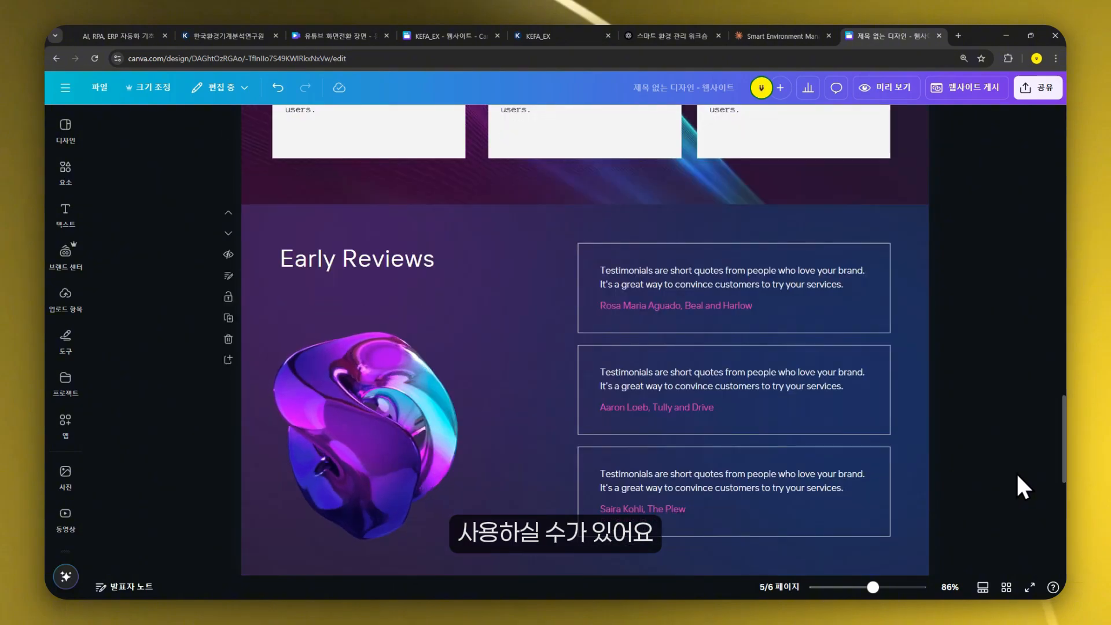
scroll(1022, 457, "down", 6)
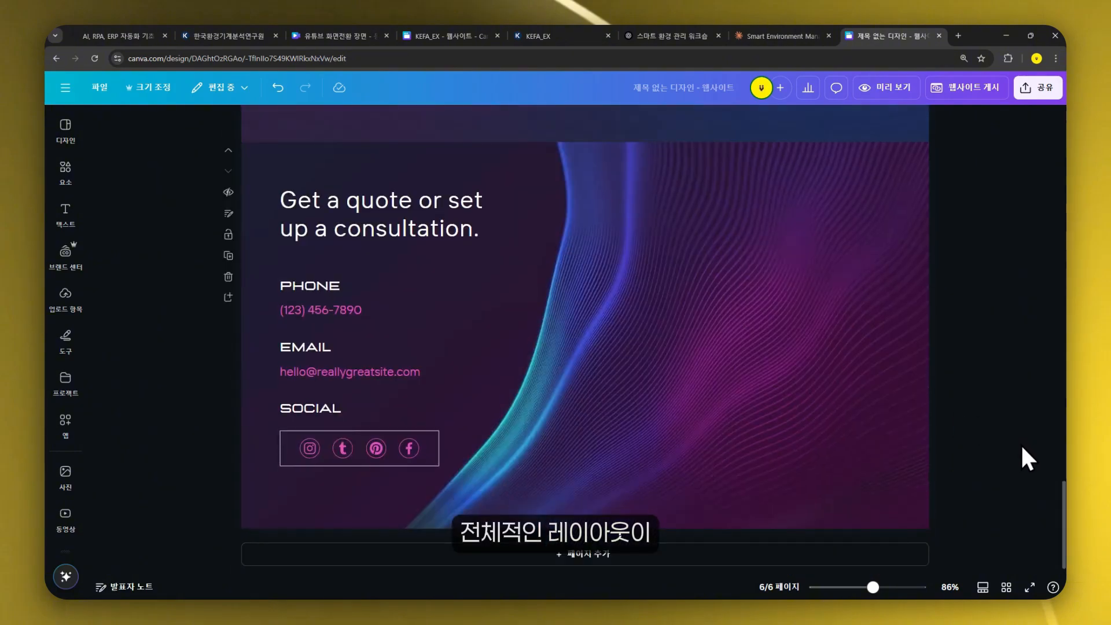
scroll(1022, 457, "up", 10)
scroll(1020, 486, "up", 10)
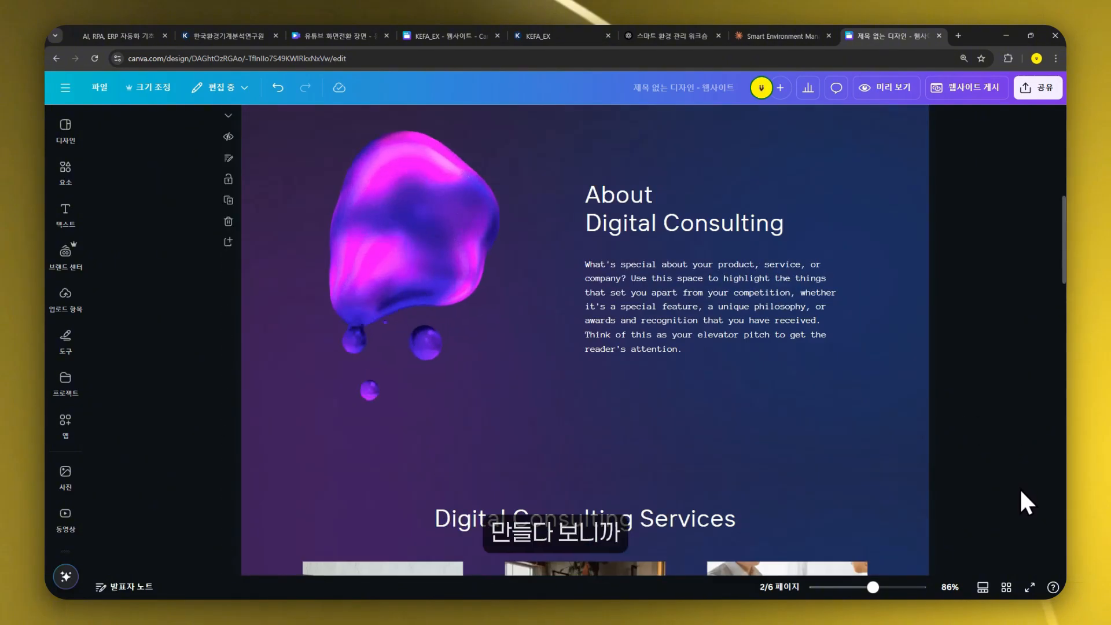
scroll(752, 316, "down", 4)
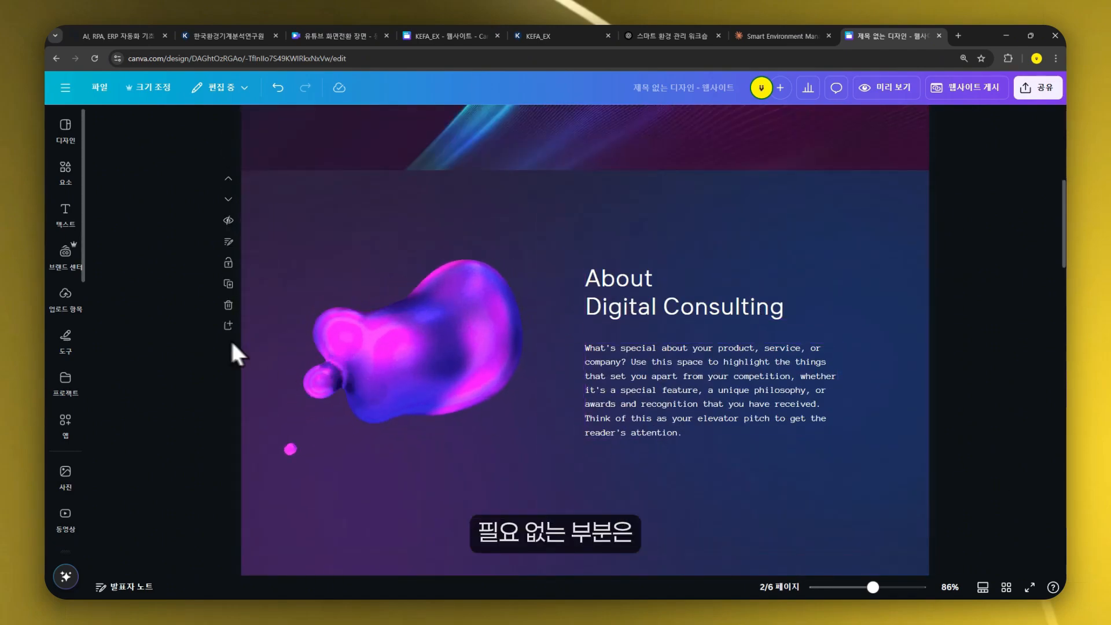
- Delete the purple blob graphic on the About page and remove the FAQs page
left_click(481, 377)
key("Delete")
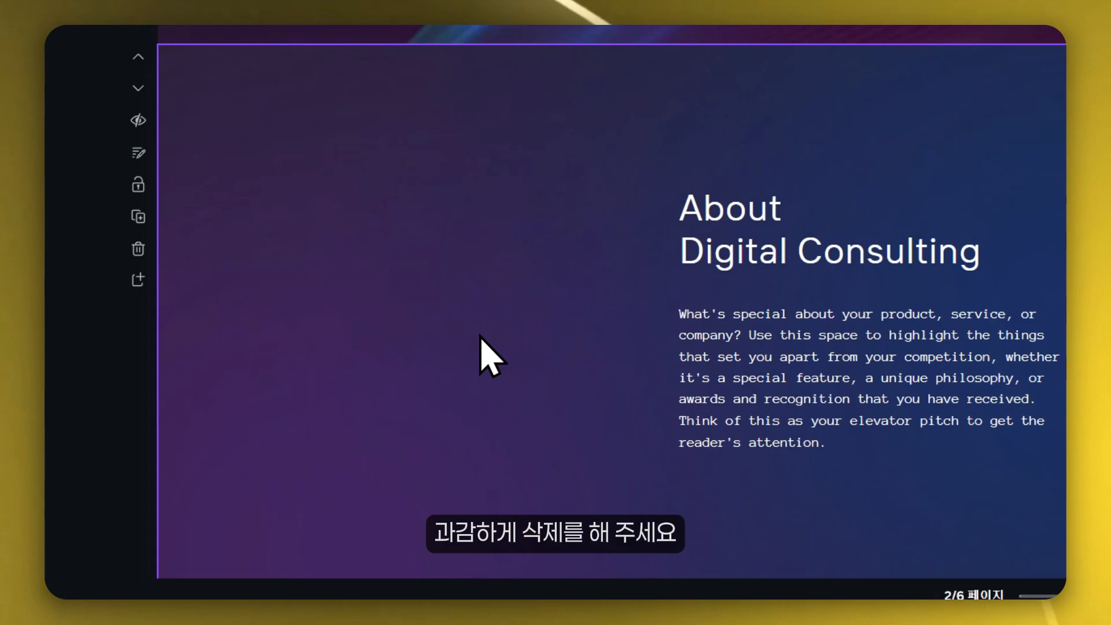
scroll(752, 254, "down", 10)
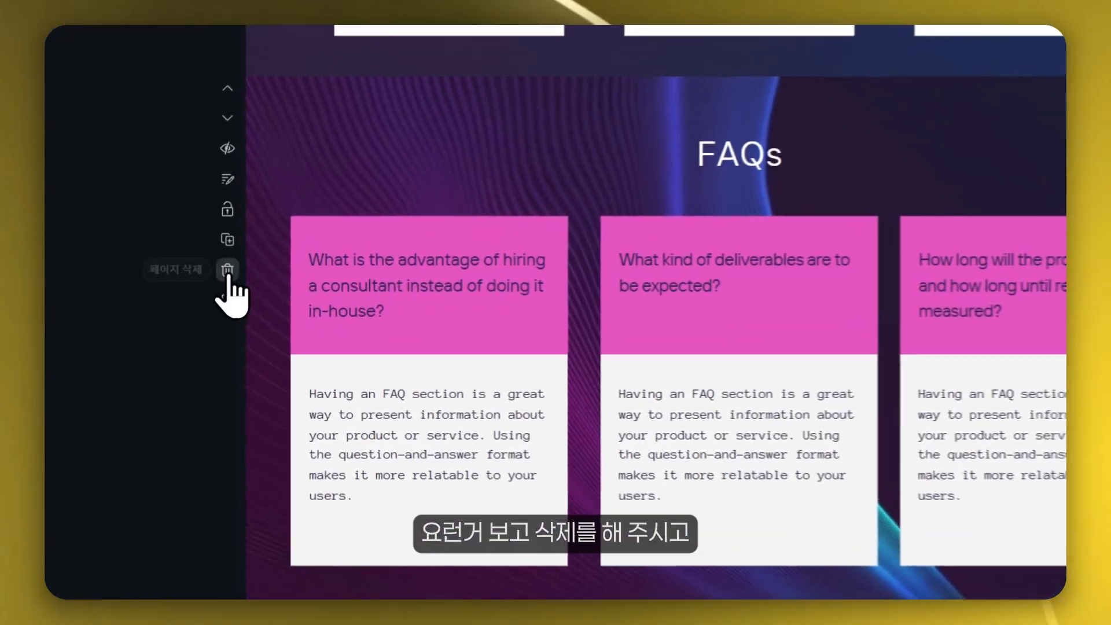
left_click(228, 279)
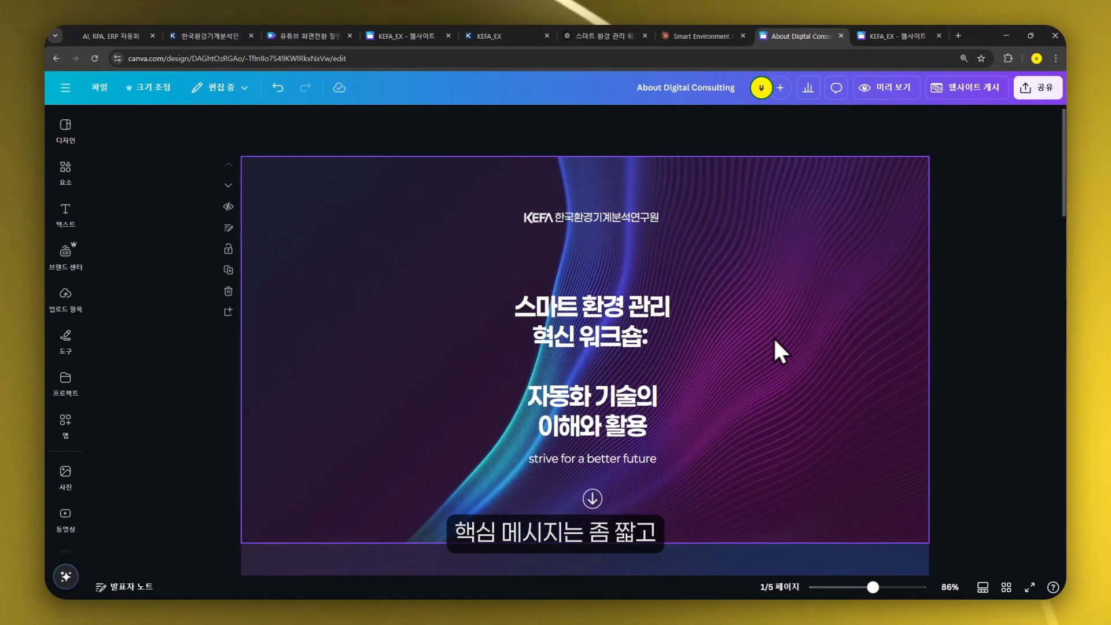
- Inspect the heading and body text fonts on the hero, About and WORK SHOP sections
left_click(579, 336)
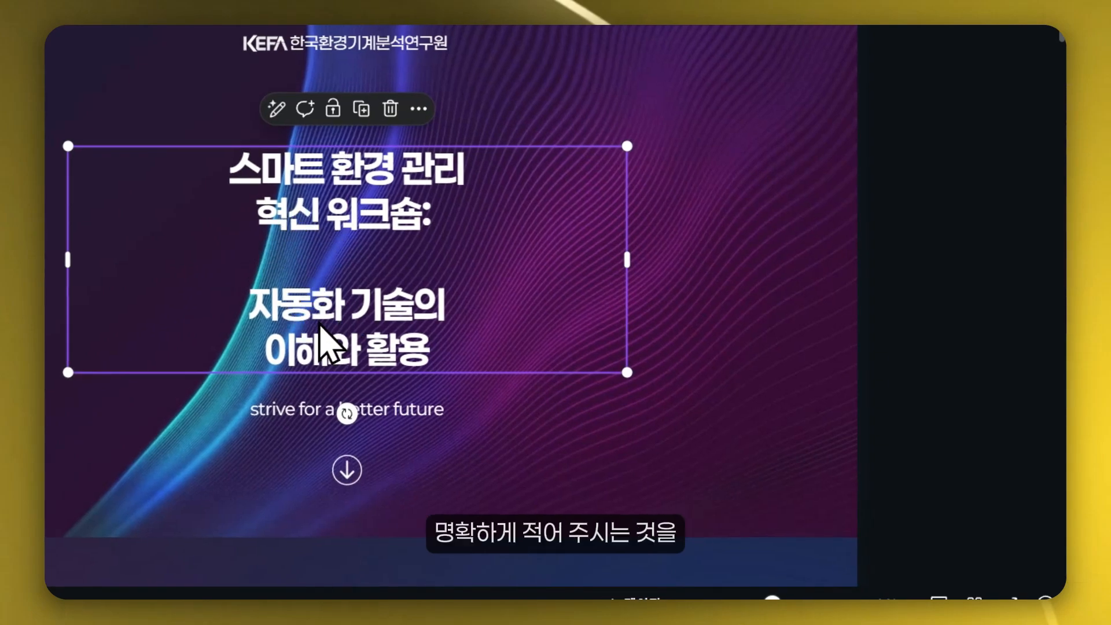
left_click(962, 432)
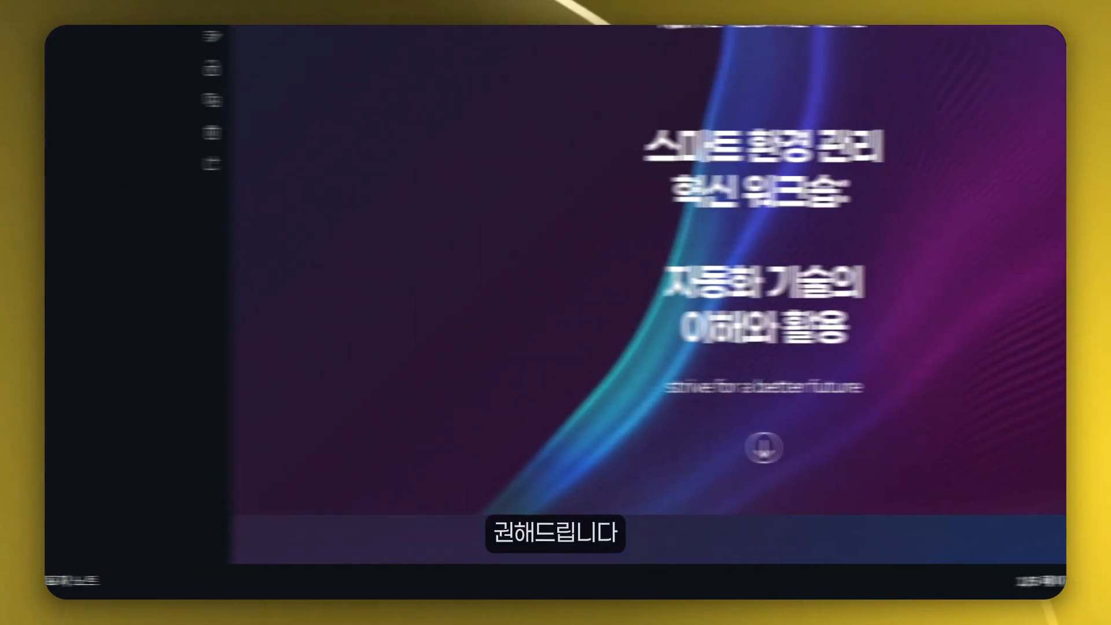
scroll(803, 436, "down", 3)
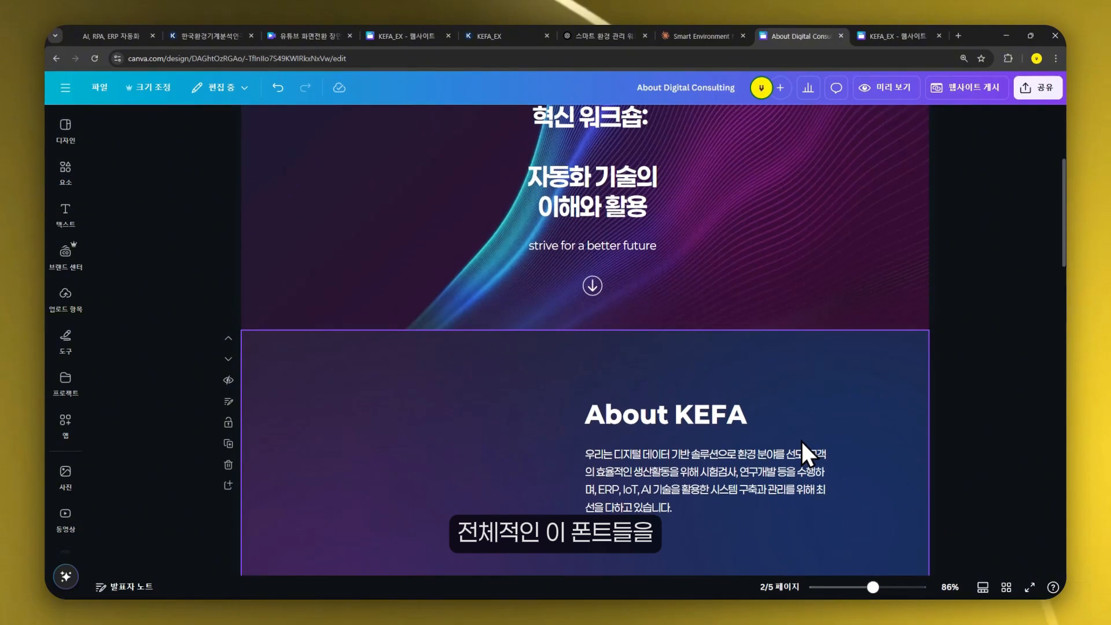
scroll(801, 442, "down", 2)
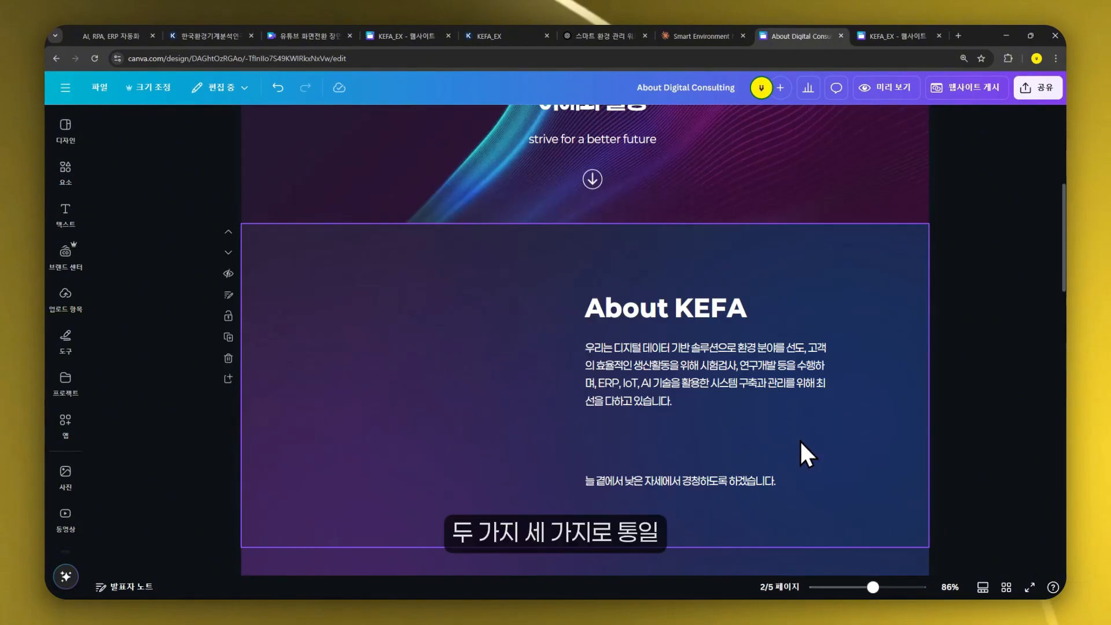
scroll(781, 486, "down", 3)
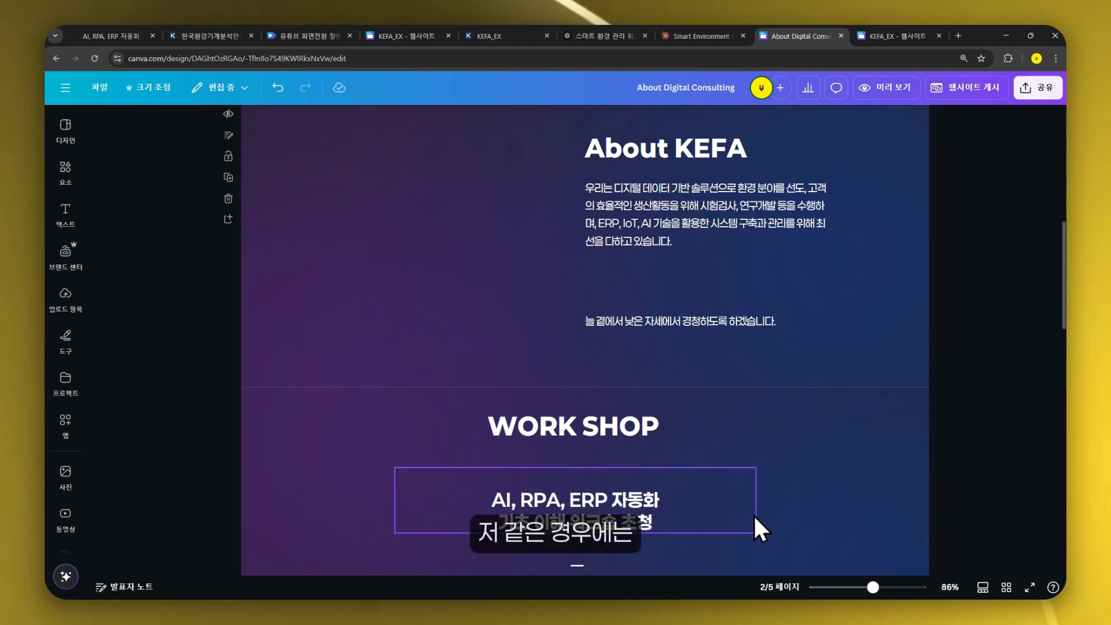
scroll(753, 515, "down", 3)
left_click(591, 327)
left_click(607, 201)
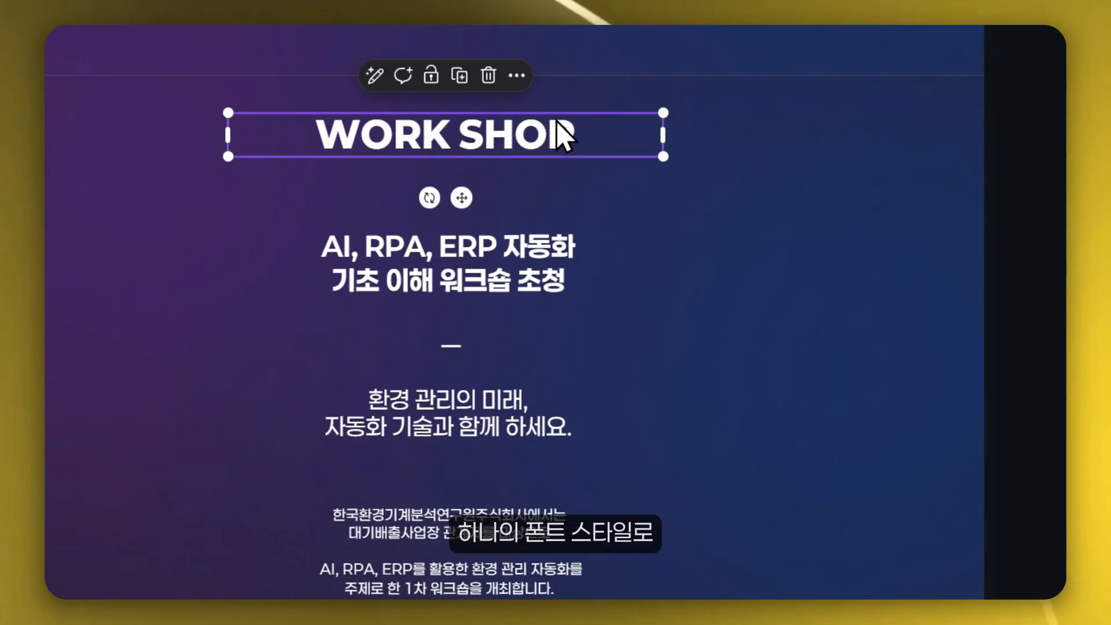
left_click(566, 370)
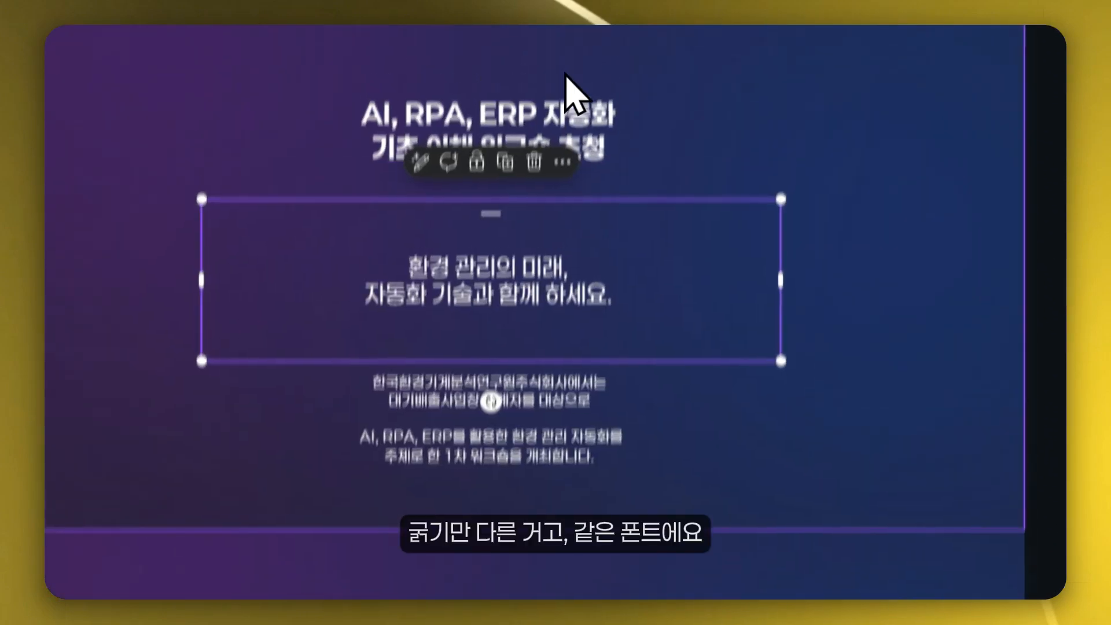
left_click(596, 223)
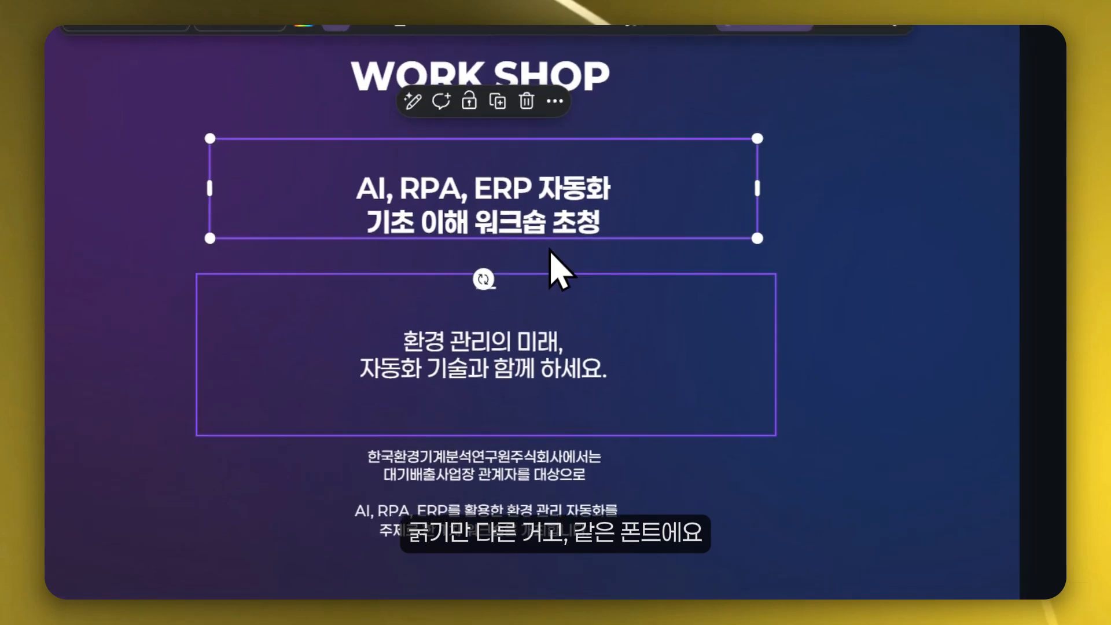
left_click(565, 379)
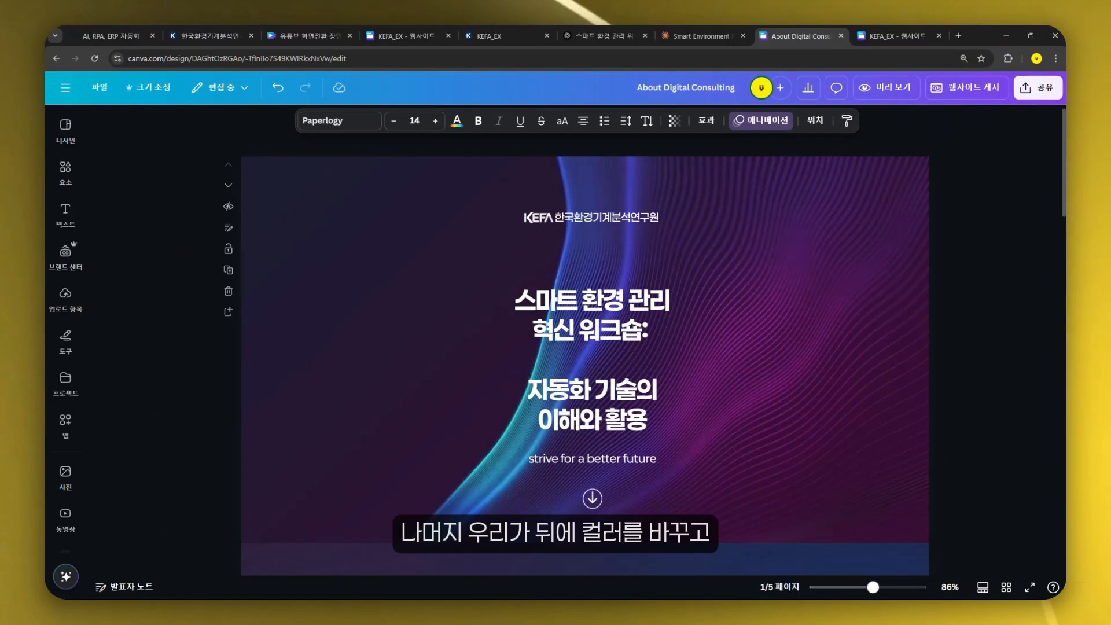
scroll(866, 313, "down", 5)
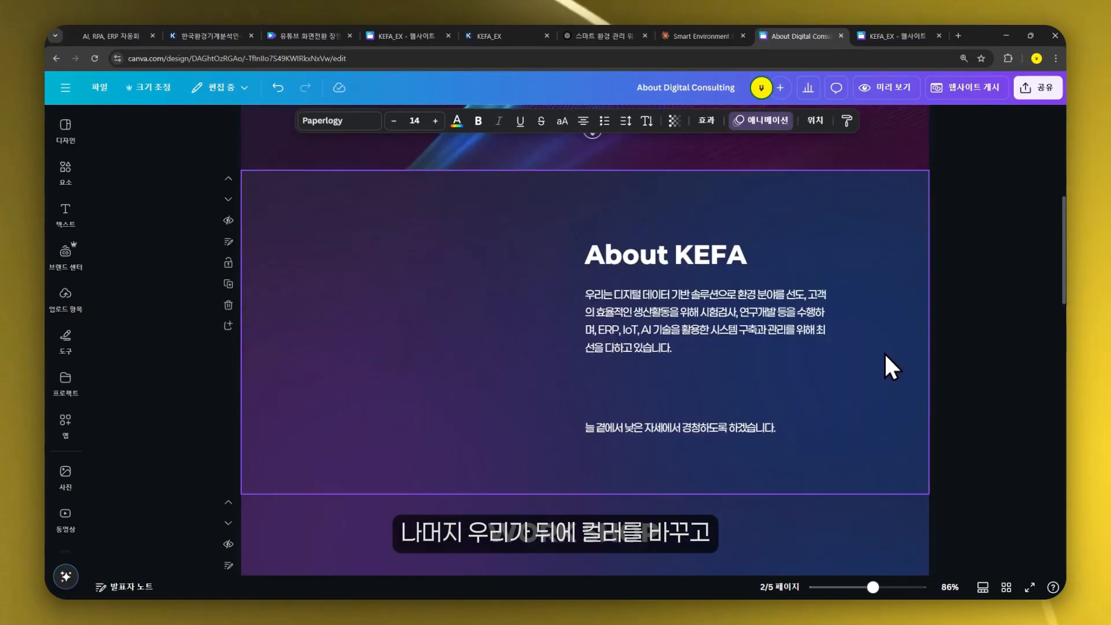
scroll(689, 359, "down", 5)
scroll(984, 347, "up", 10)
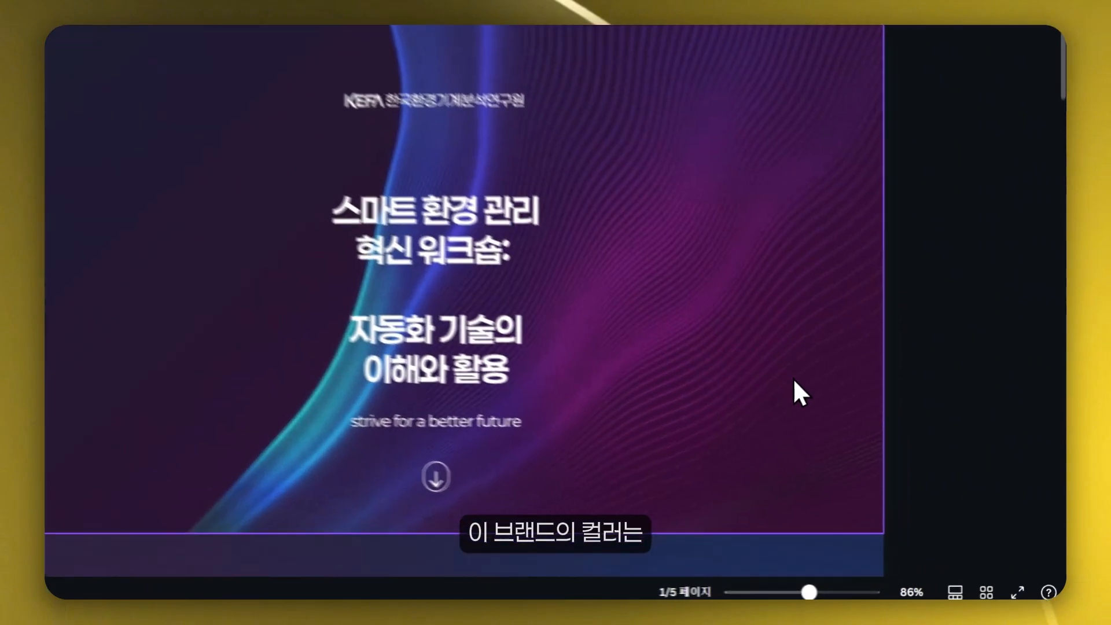
- Apply the Edge filter to the hero section's background video
left_click(859, 432)
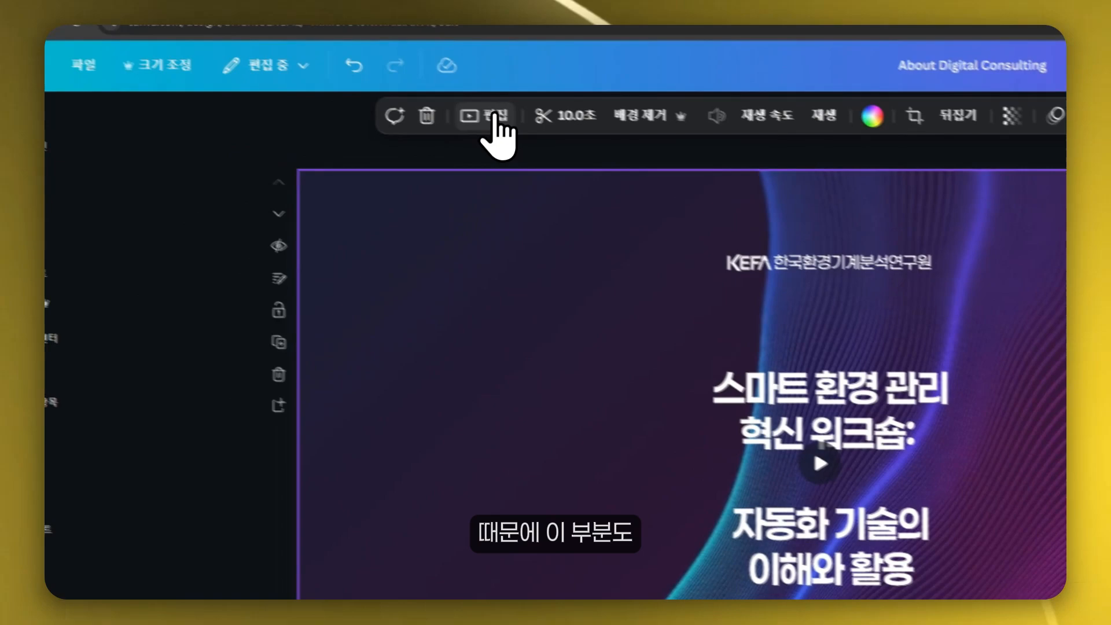
left_click(490, 118)
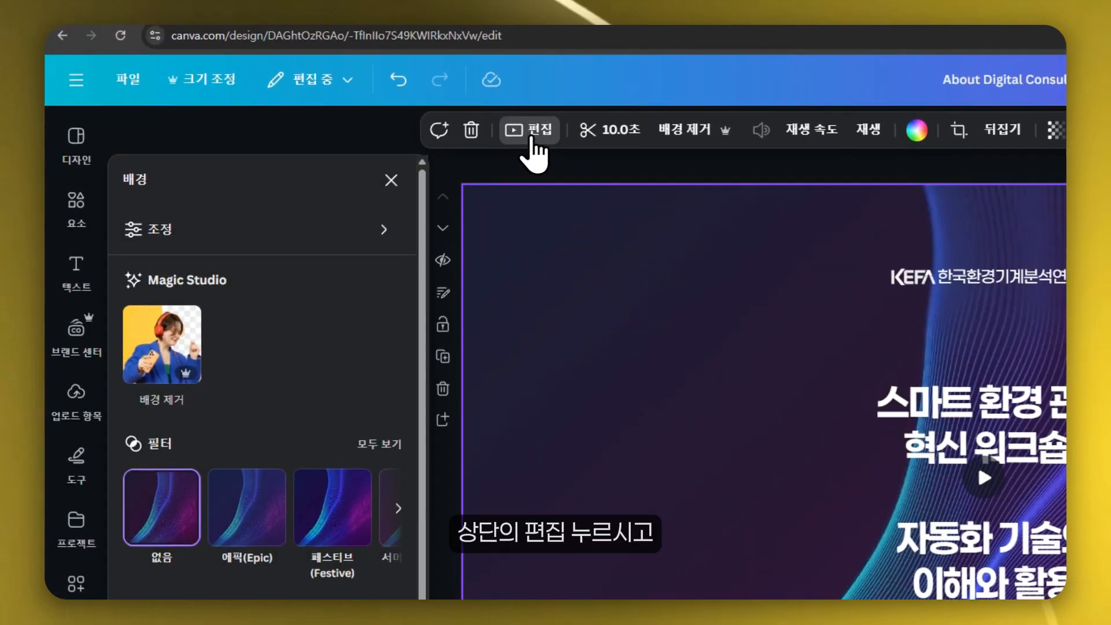
left_click(486, 122)
left_click(530, 140)
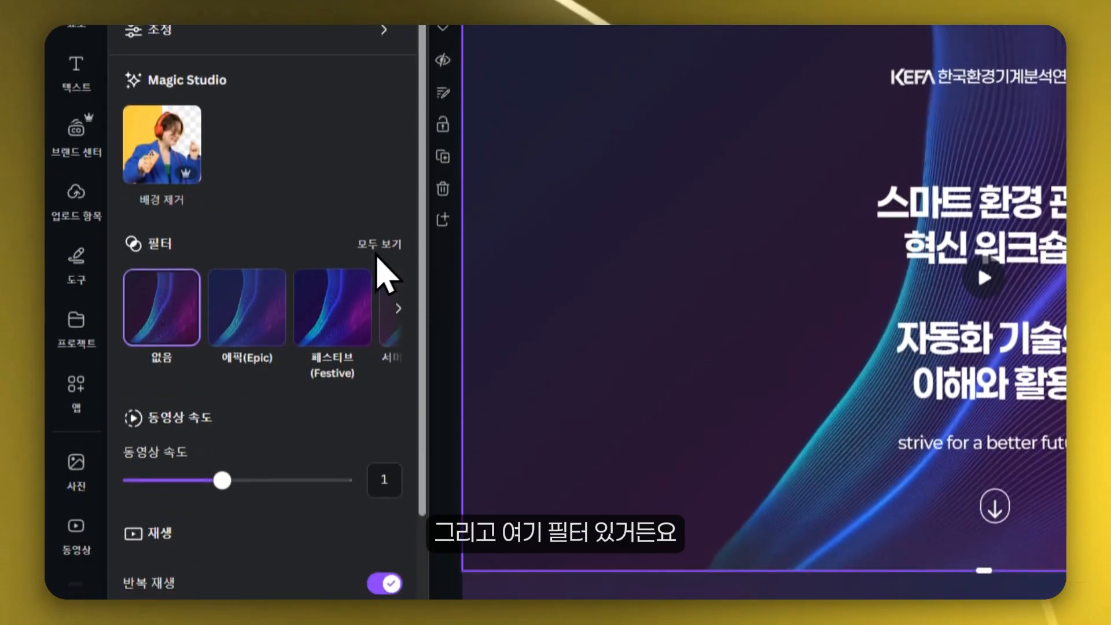
left_click(370, 239)
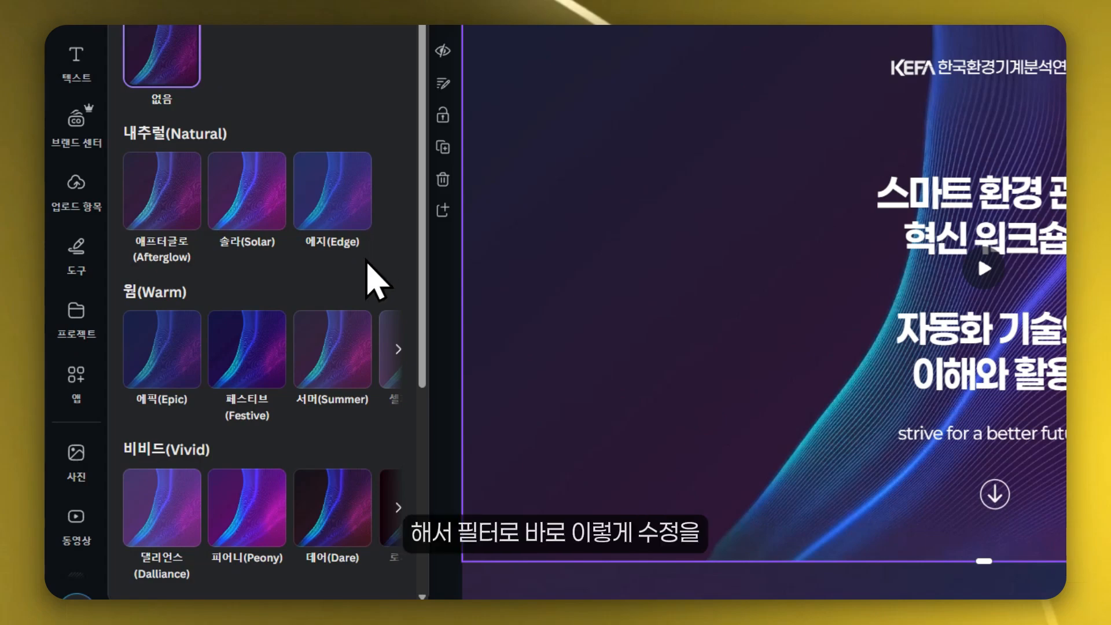
left_click(341, 214)
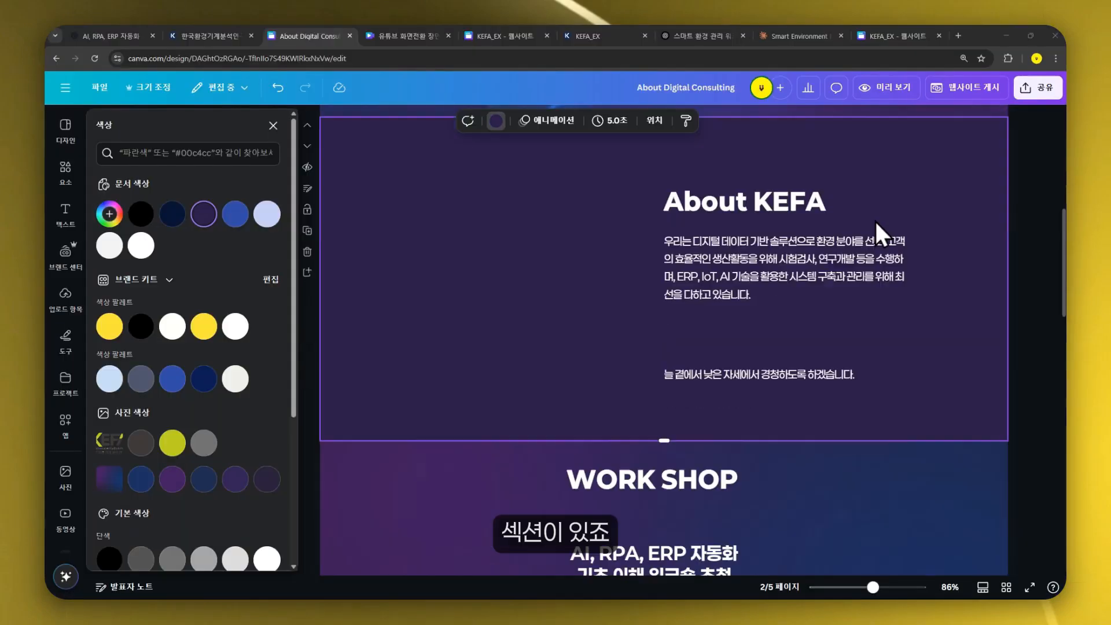
- Change the About section's background to a light gray color
scroll(885, 289, "down", 2)
scroll(894, 435, "up", 4)
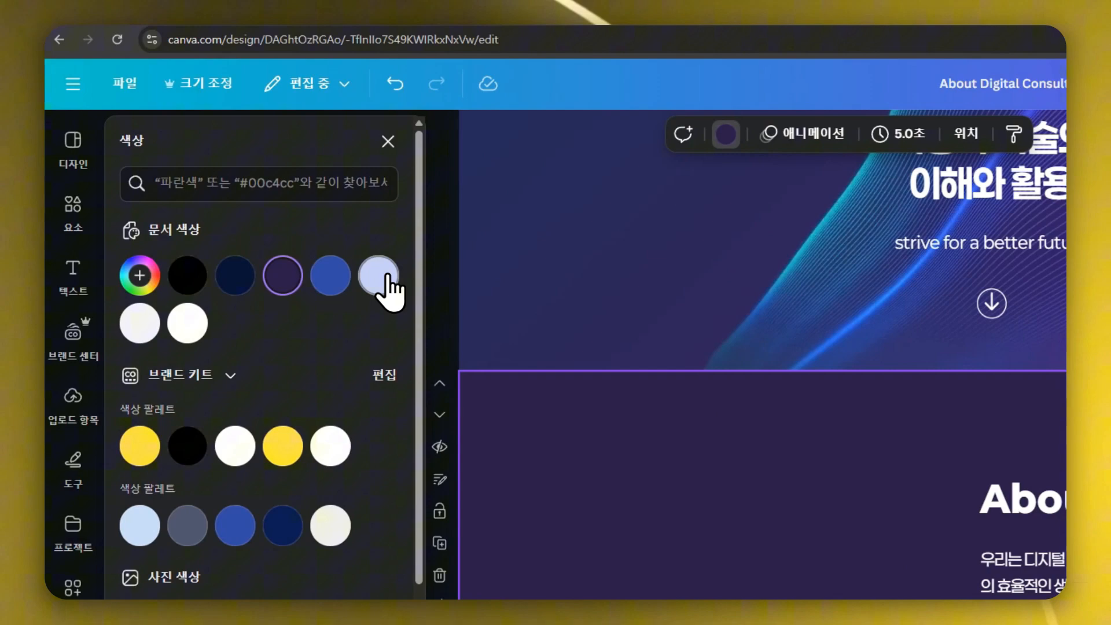
left_click(189, 39)
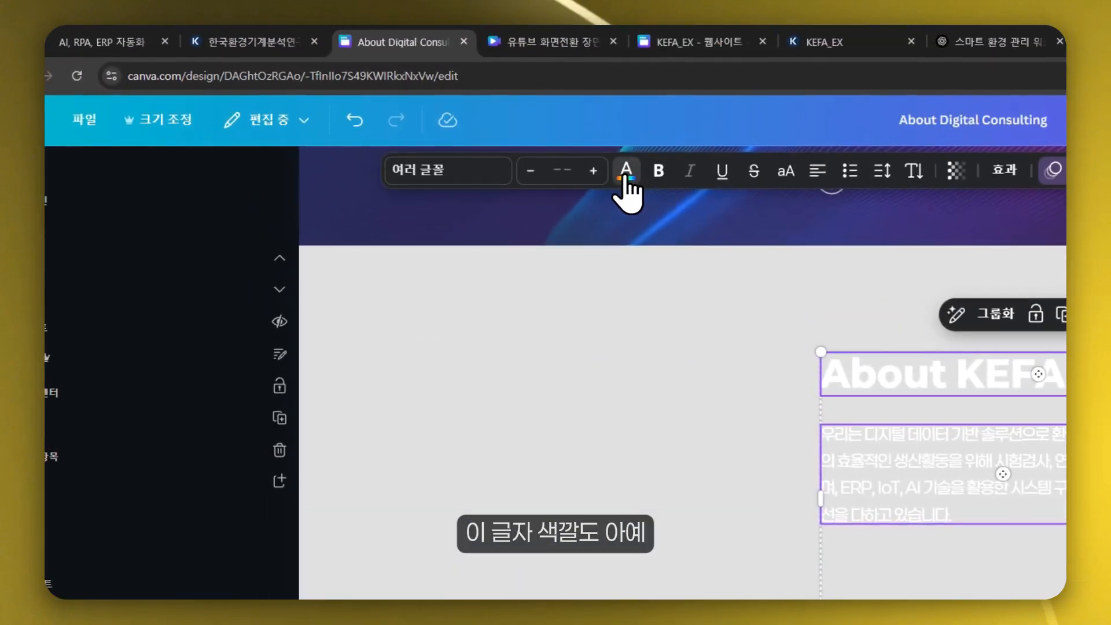
- Set the About section's text color to dark navy
left_click(575, 121)
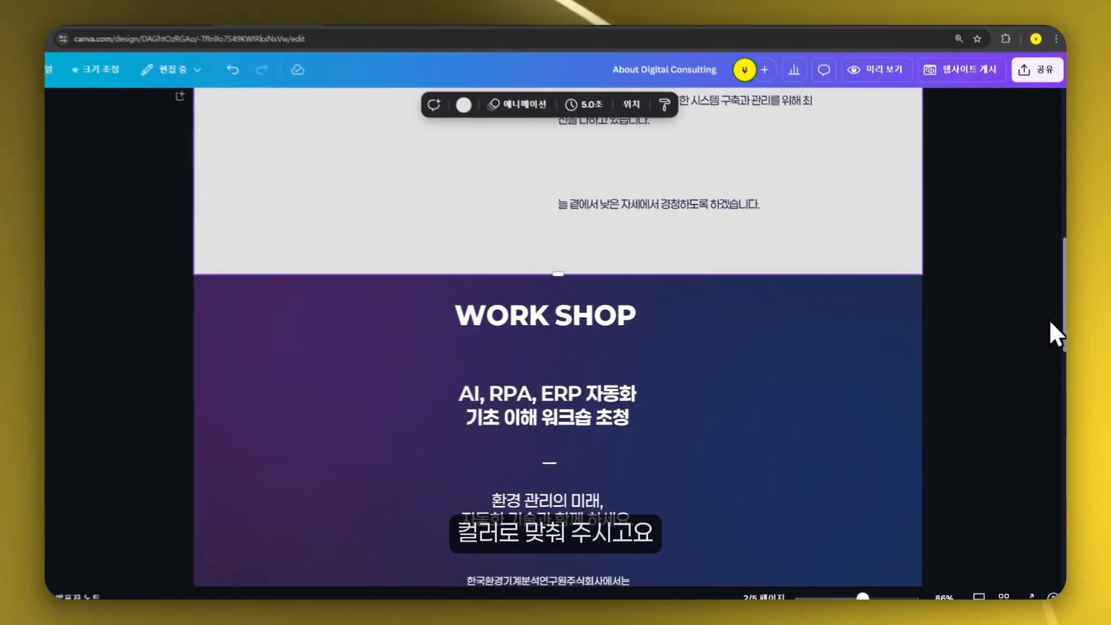
scroll(1036, 324, "down", 3)
- Change the WORK SHOP section's background to dark navy
left_click(463, 105)
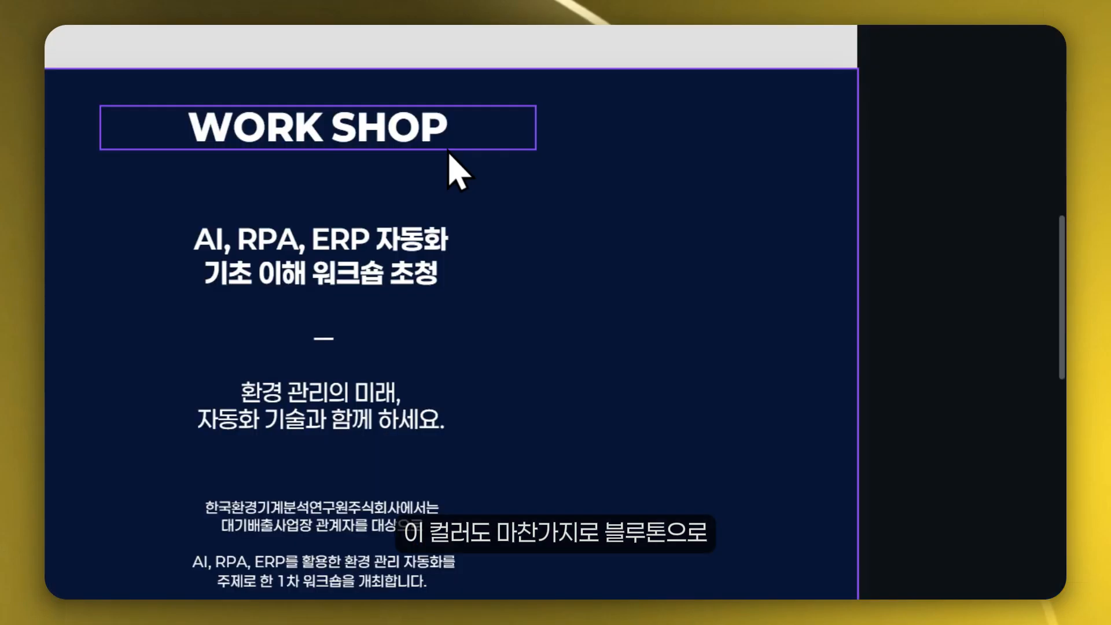
scroll(384, 261, "up", 2)
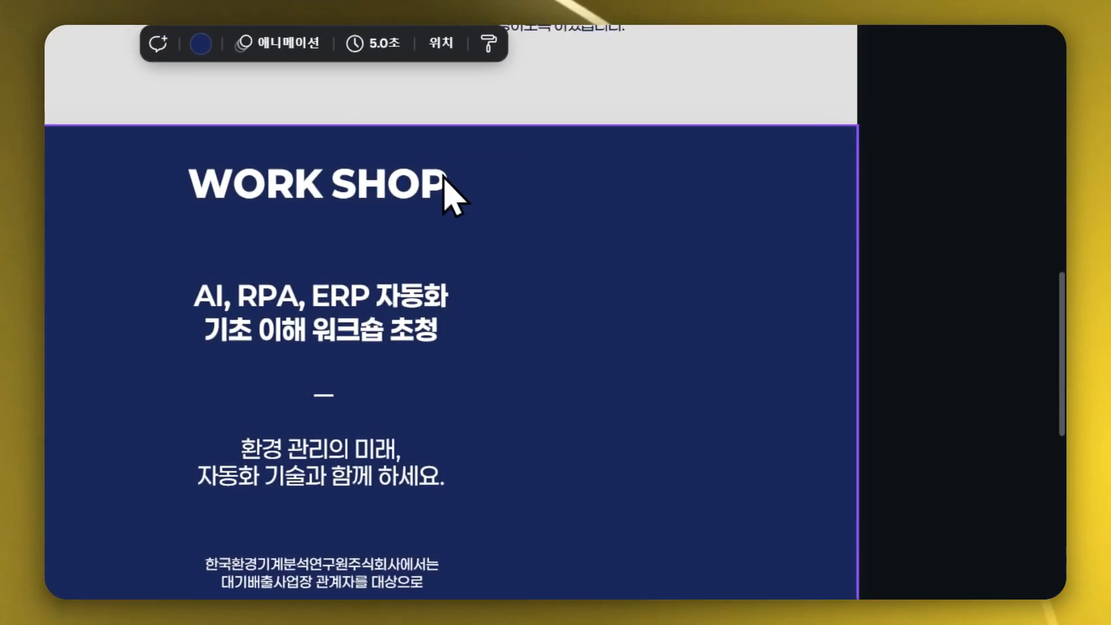
scroll(913, 454, "down", 5)
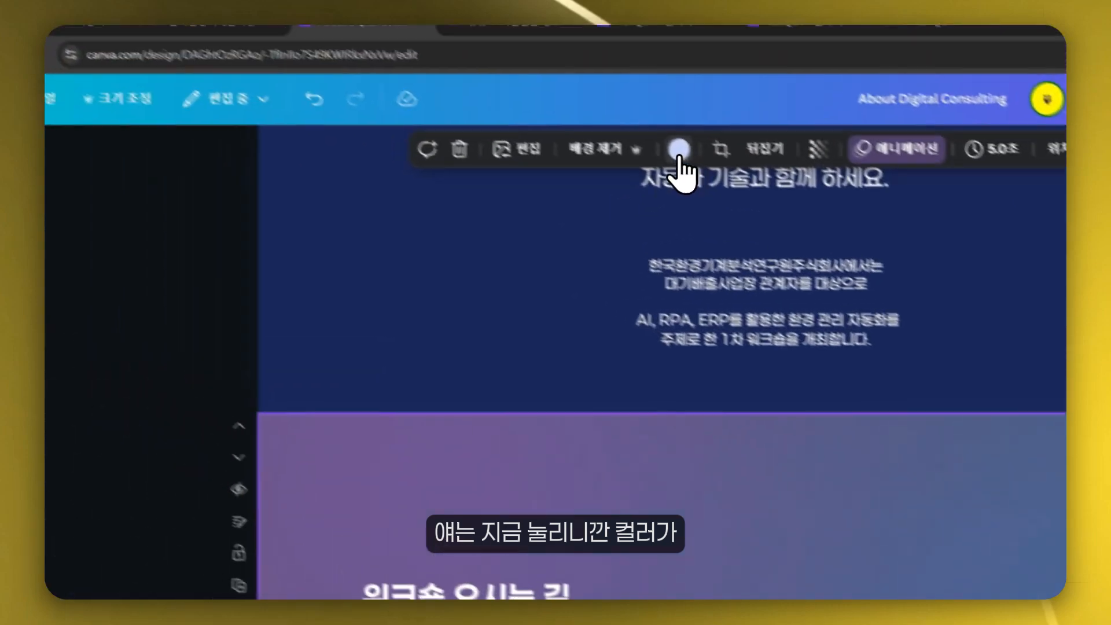
- Delete the directions section's background image and fill it with light gray #f2f2f2
left_click(680, 149)
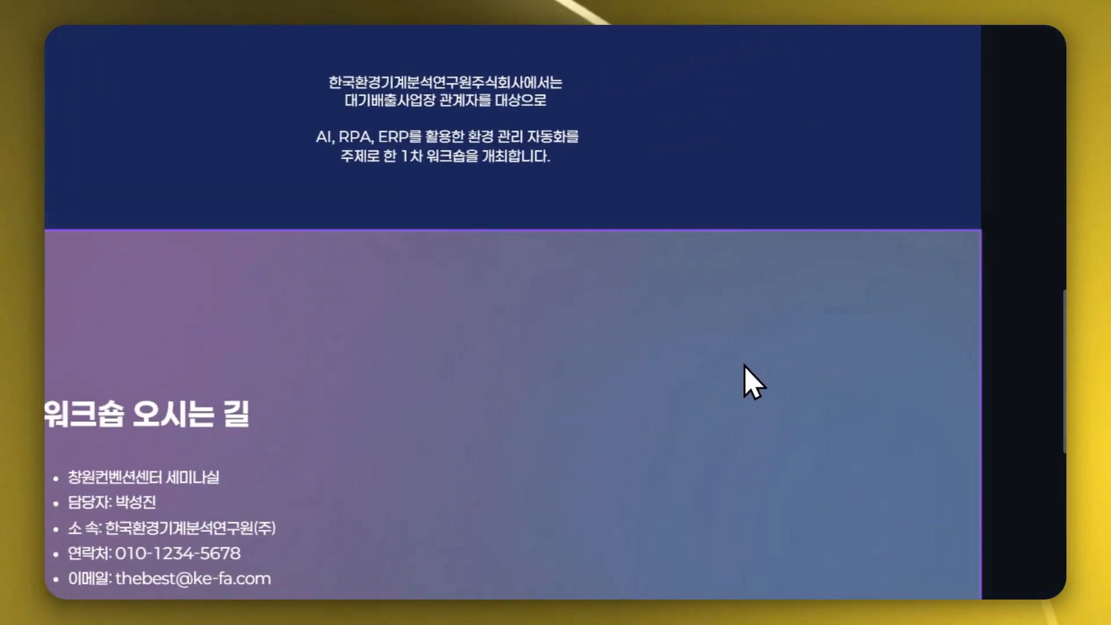
key("Delete")
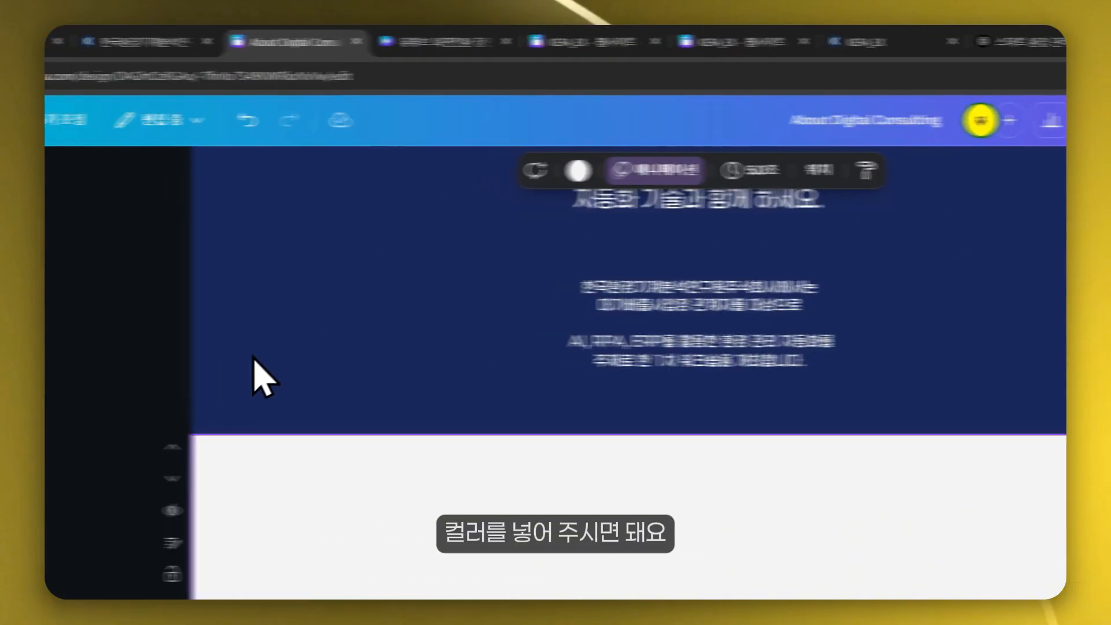
left_click(708, 171)
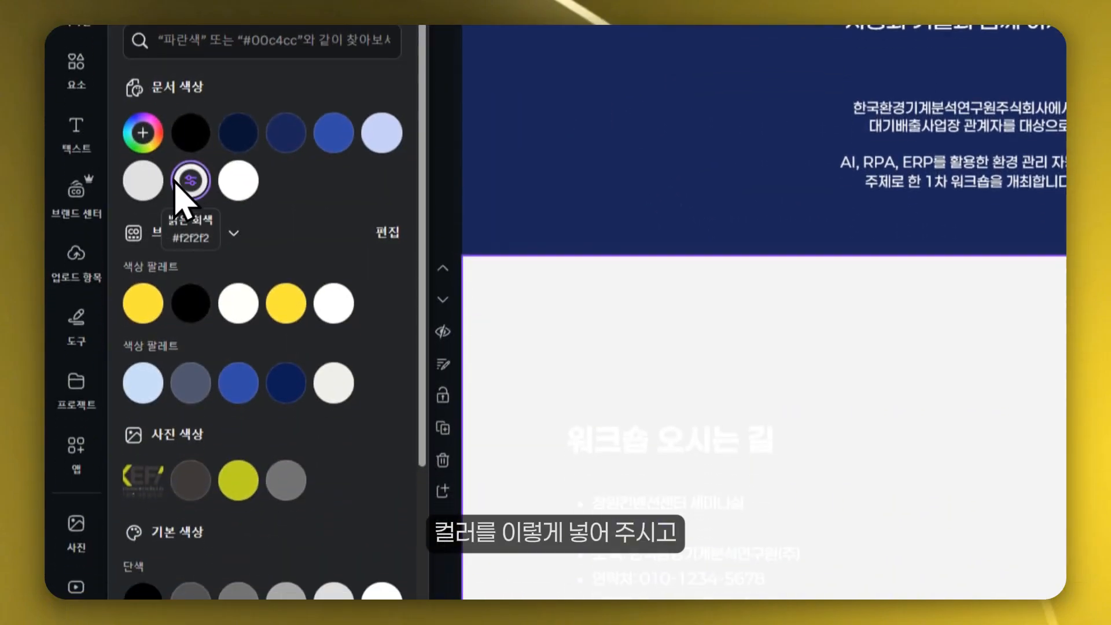
left_click(145, 173)
- Set all text in the directions section to dark navy
key("ctrl+a")
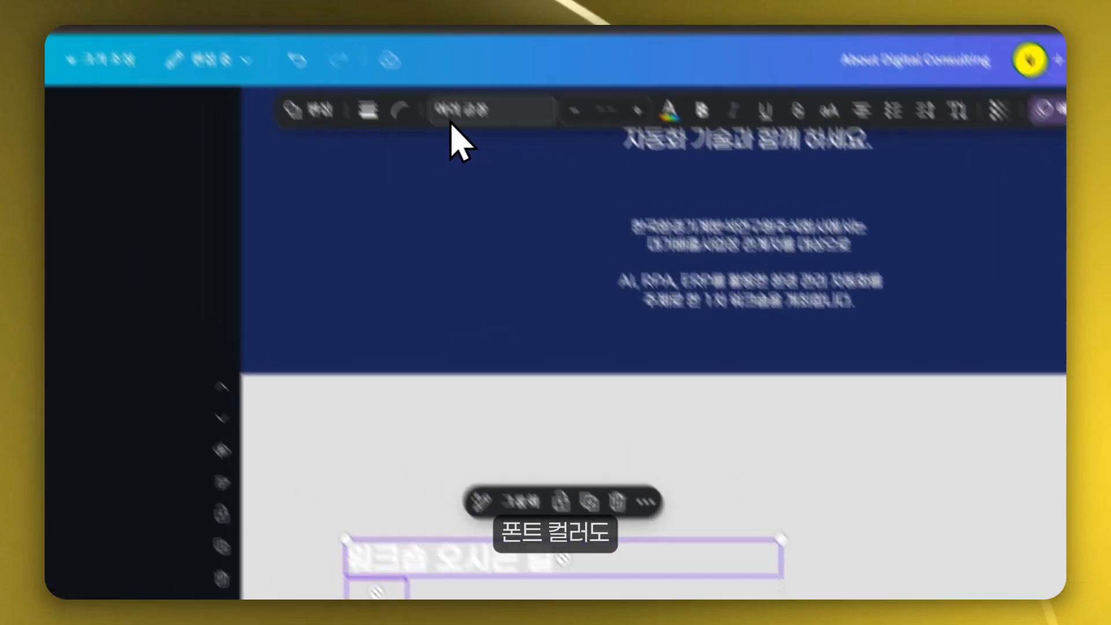
left_click(719, 166)
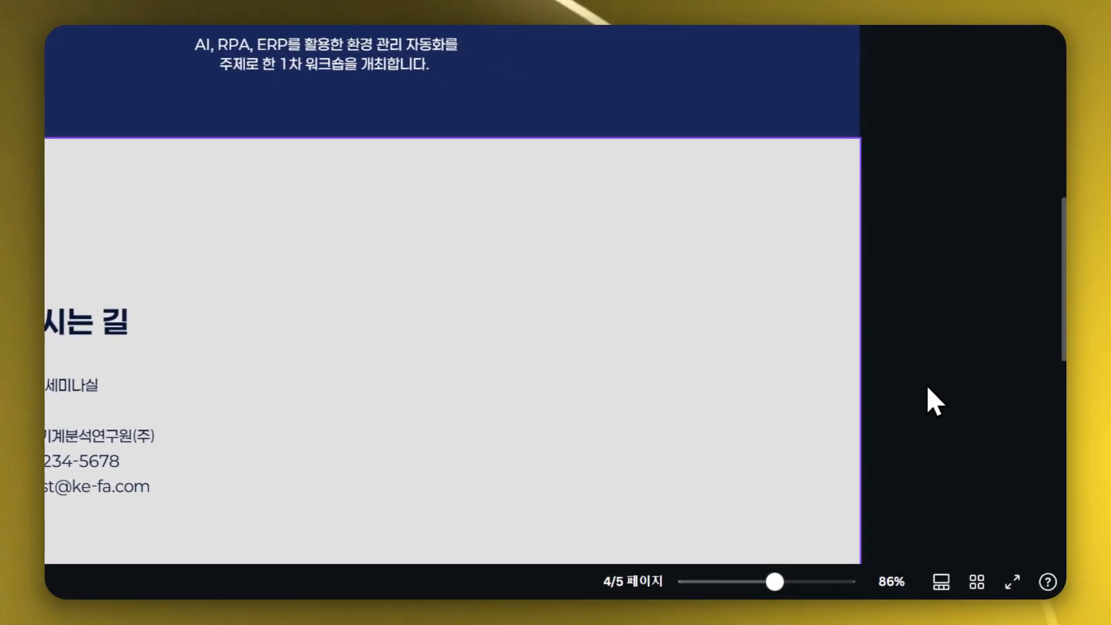
scroll(624, 153, "down", 10)
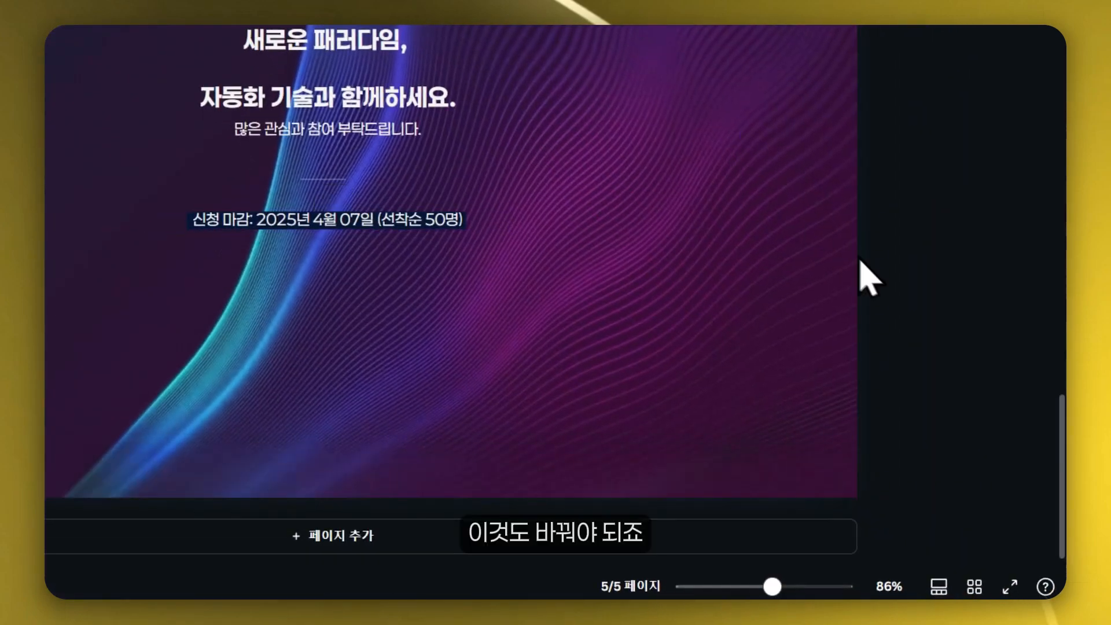
- Scroll through the pages from the hero to the closing section to review the colors
left_click_drag(1061, 486, 1004, 29)
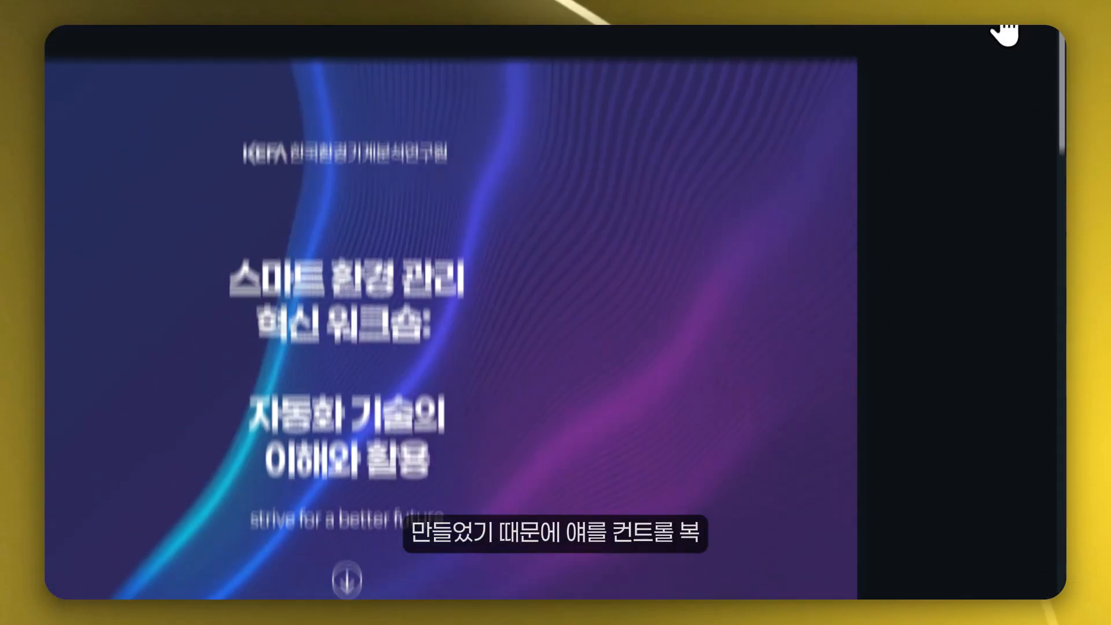
left_click(698, 338)
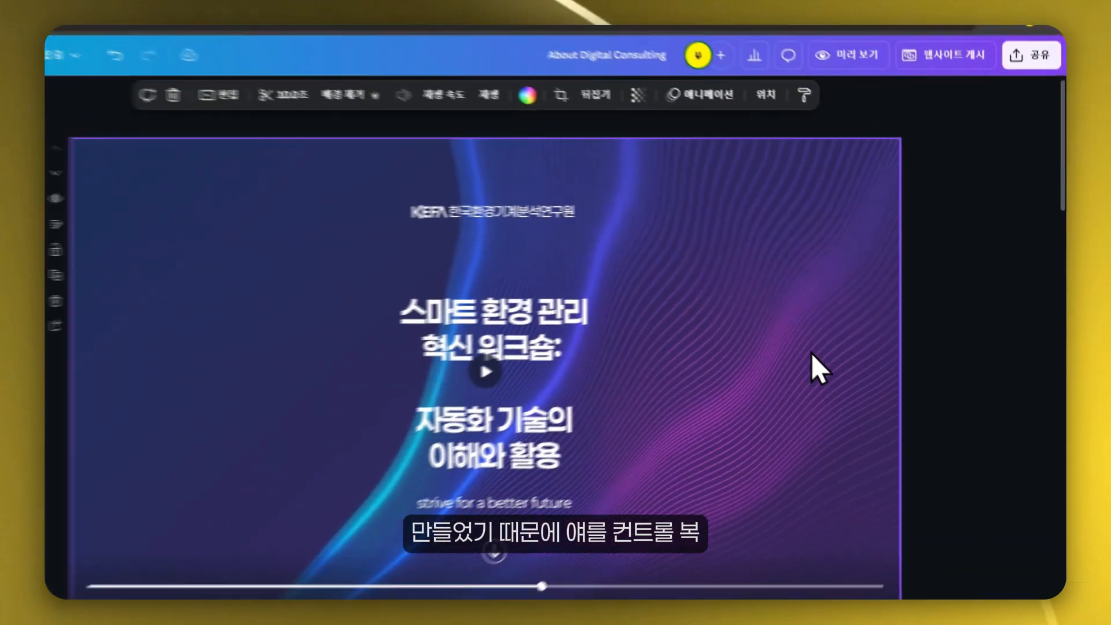
scroll(935, 596, "down", 10)
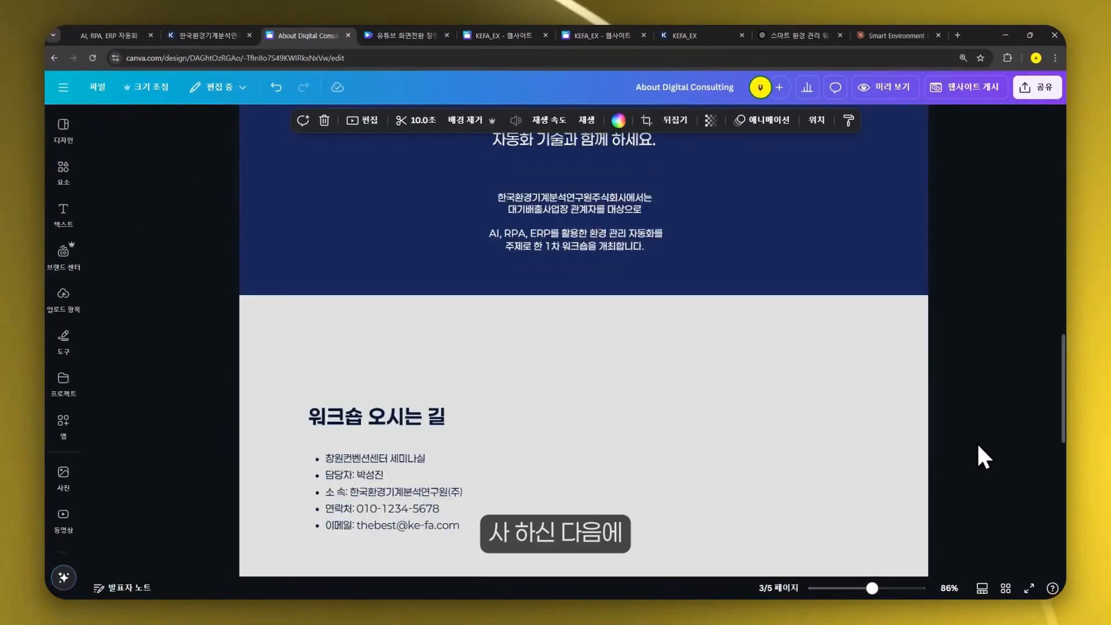
scroll(978, 445, "down", 10)
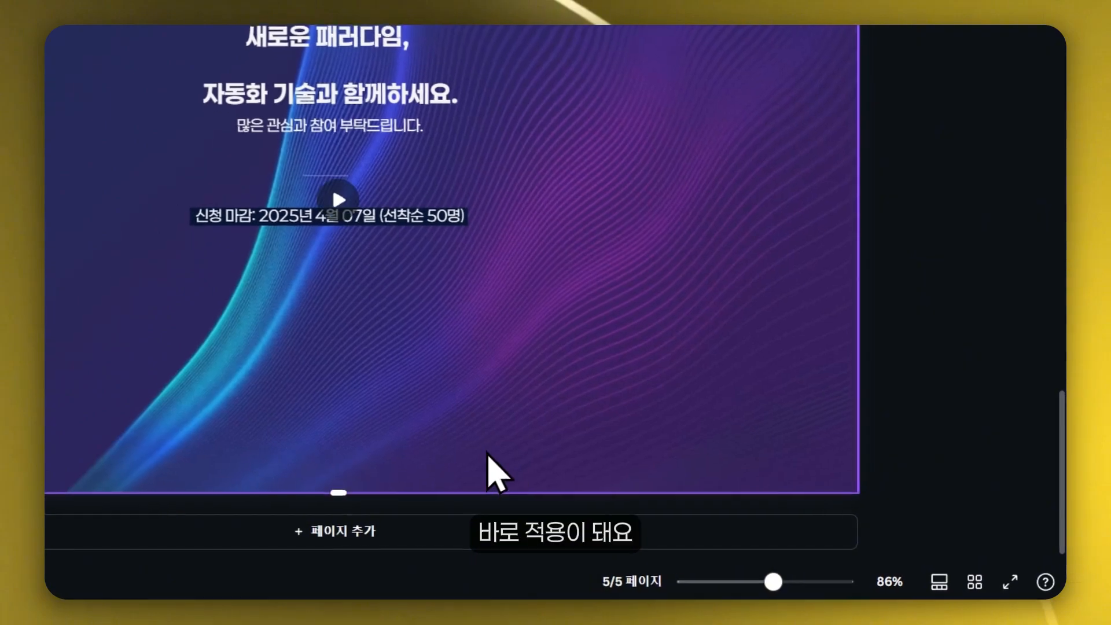
left_click_drag(344, 491, 349, 465)
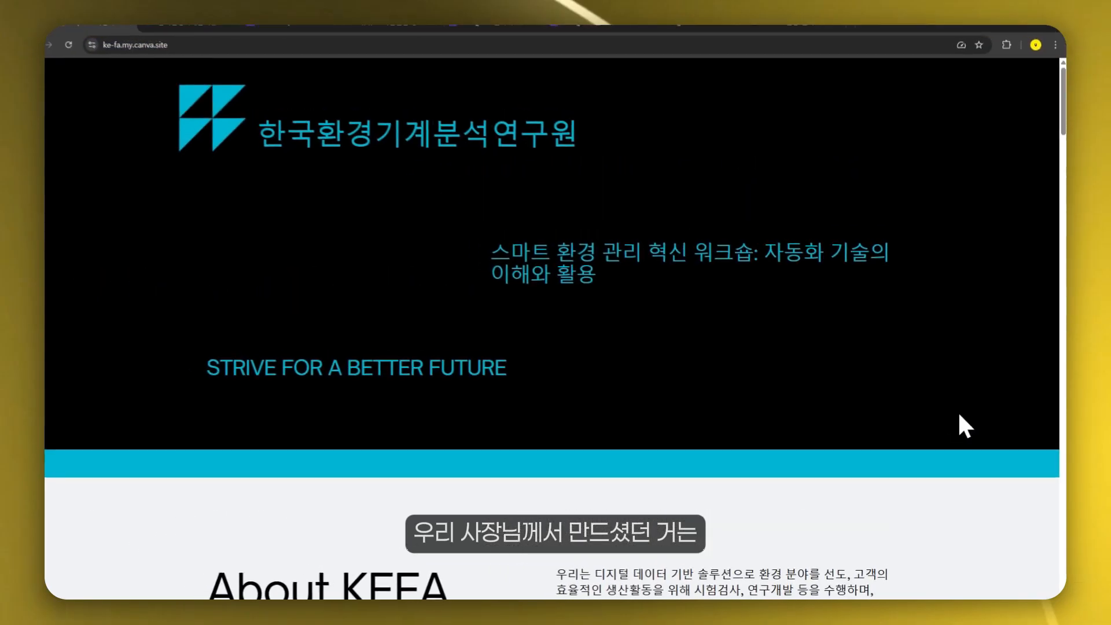
- Switch to the existing KEFA website at ke-fa.my.canva.site and scroll through its sections for comparison
scroll(957, 411, "down", 6)
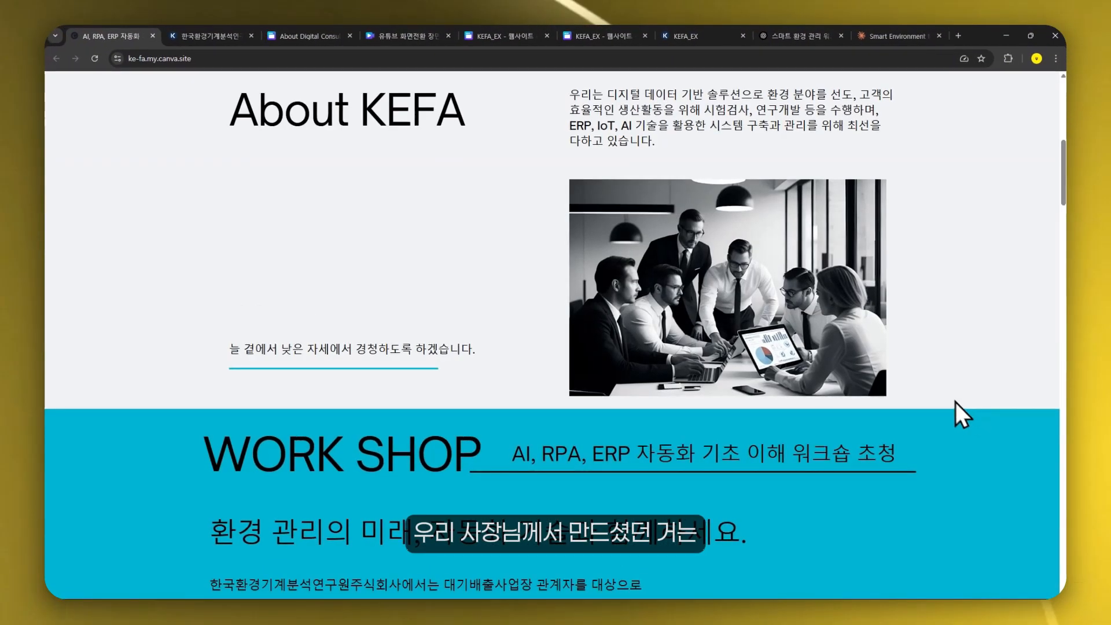
scroll(913, 411, "down", 15)
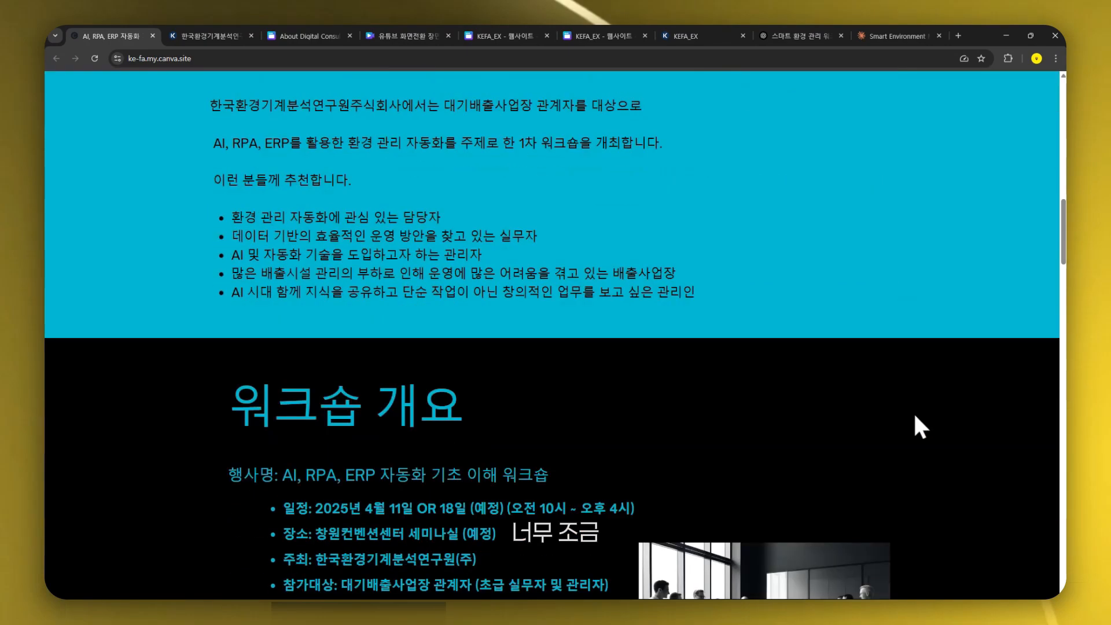
scroll(931, 419, "up", 4)
scroll(954, 420, "down", 15)
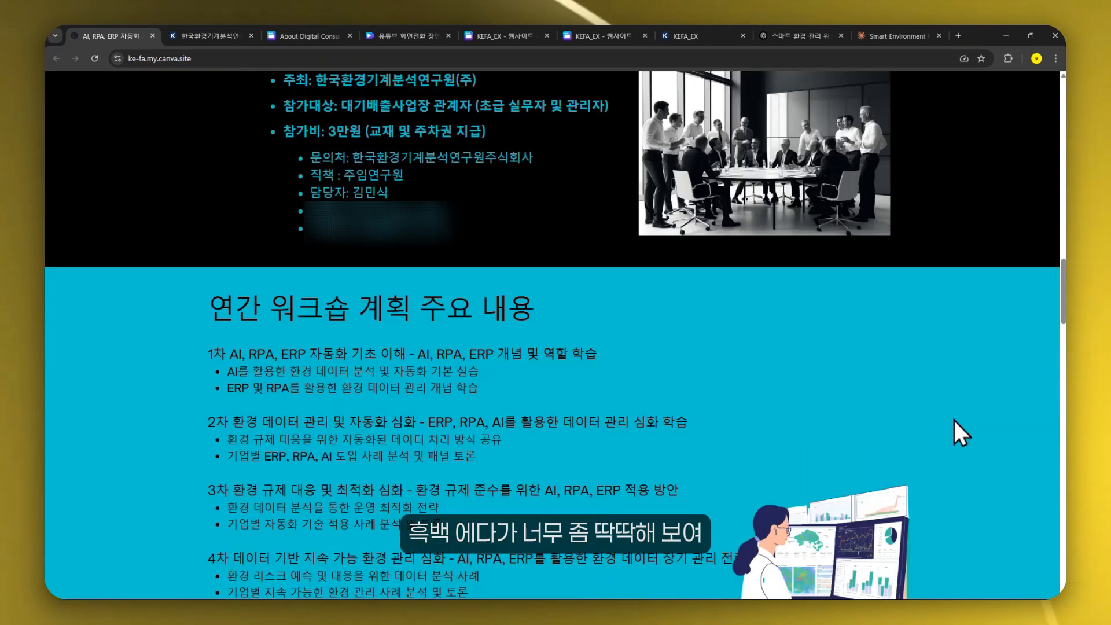
scroll(967, 467, "down", 5)
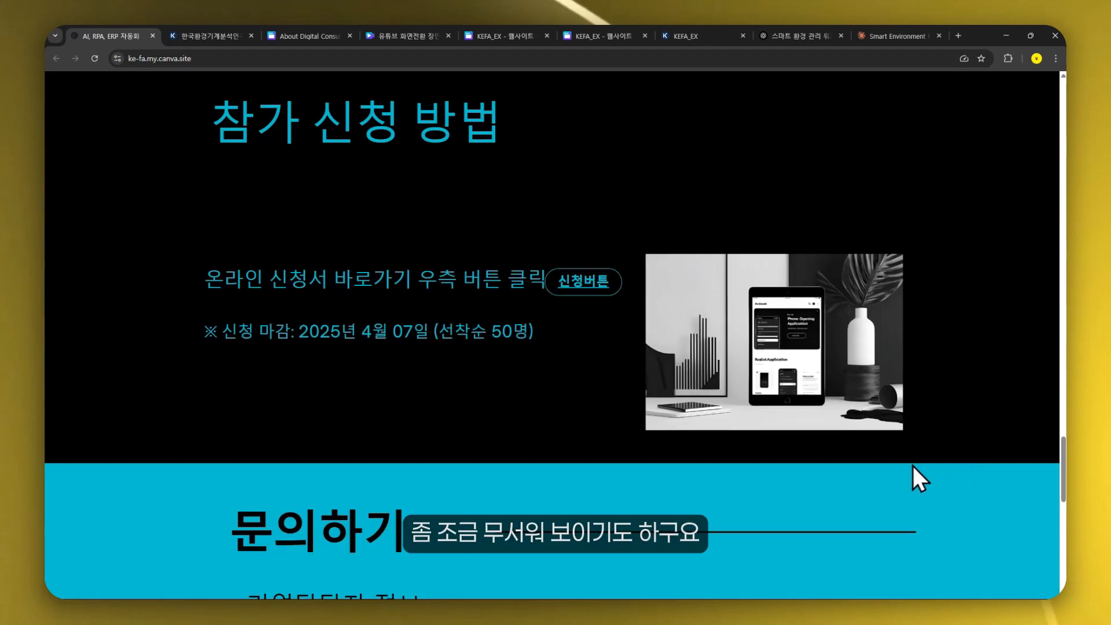
- Open Dream Lab and regenerate the workshop image prompt "스마트 환경 관리 혁신, 자동화AI에 대한 워크숍 이미지가 필요해. 실제 사진처럼" at a 16:9 ratio
scroll(904, 471, "down", 8)
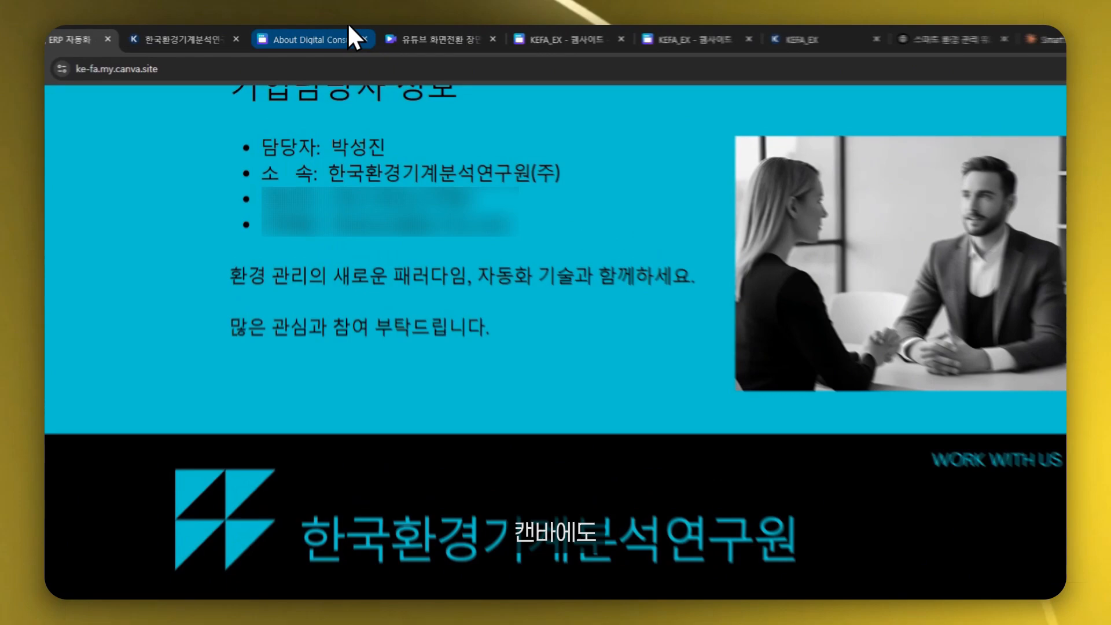
left_click(339, 34)
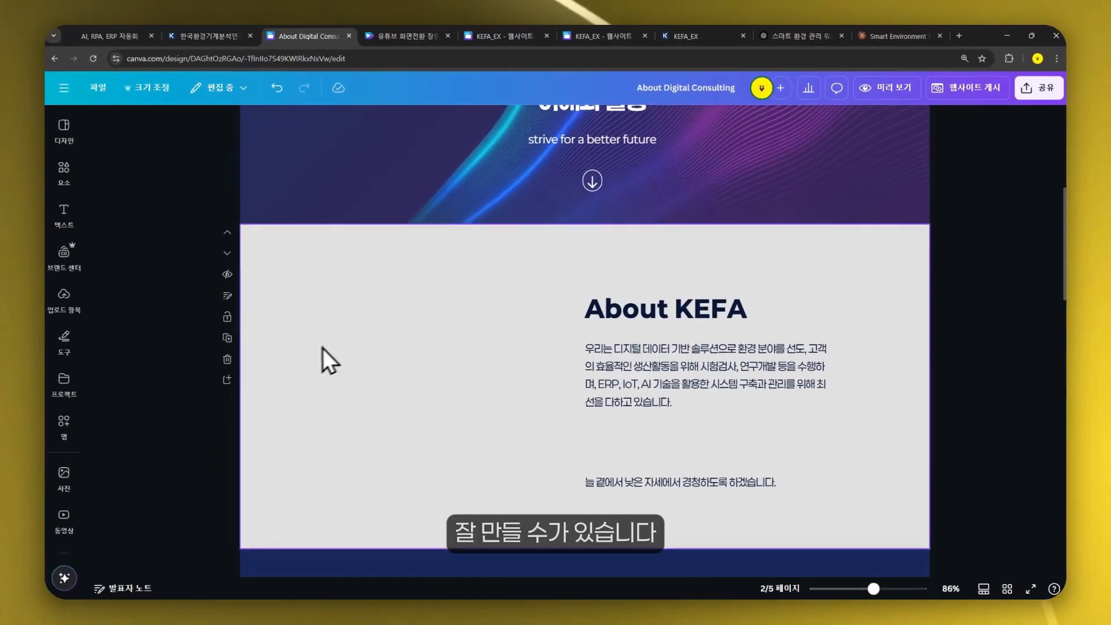
left_click(63, 87)
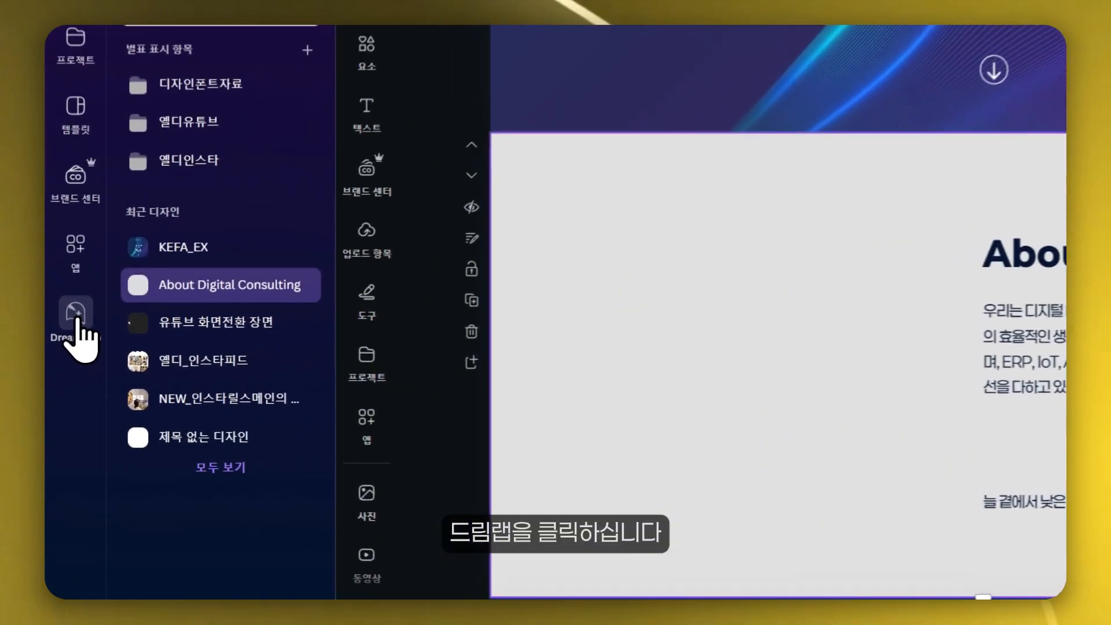
left_click(64, 360)
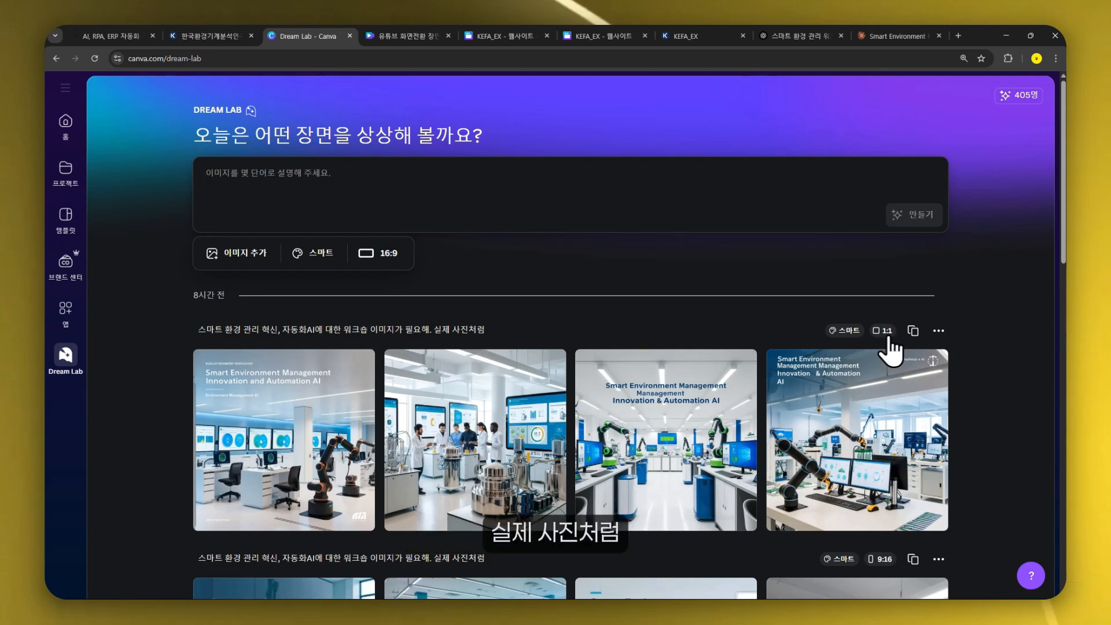
left_click(913, 330)
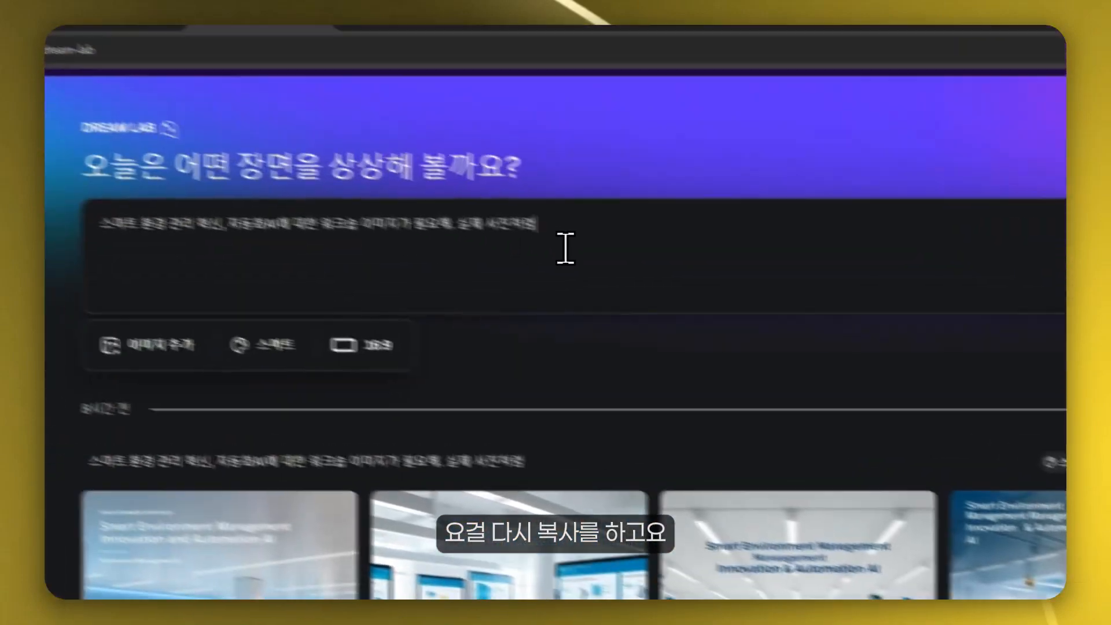
left_click_drag(563, 245, 107, 225)
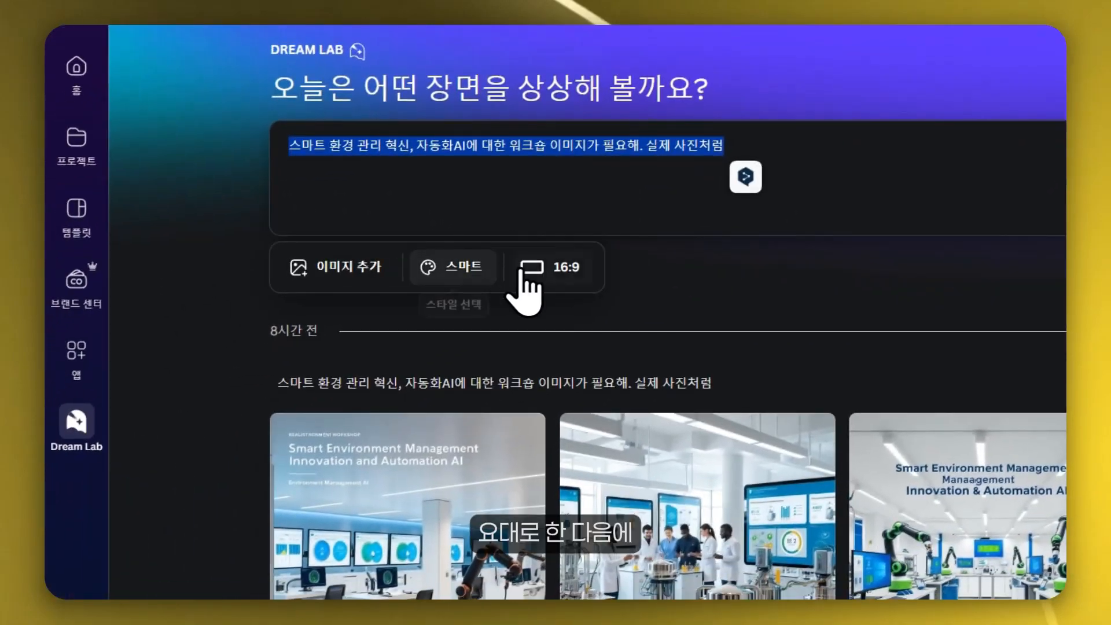
left_click(567, 269)
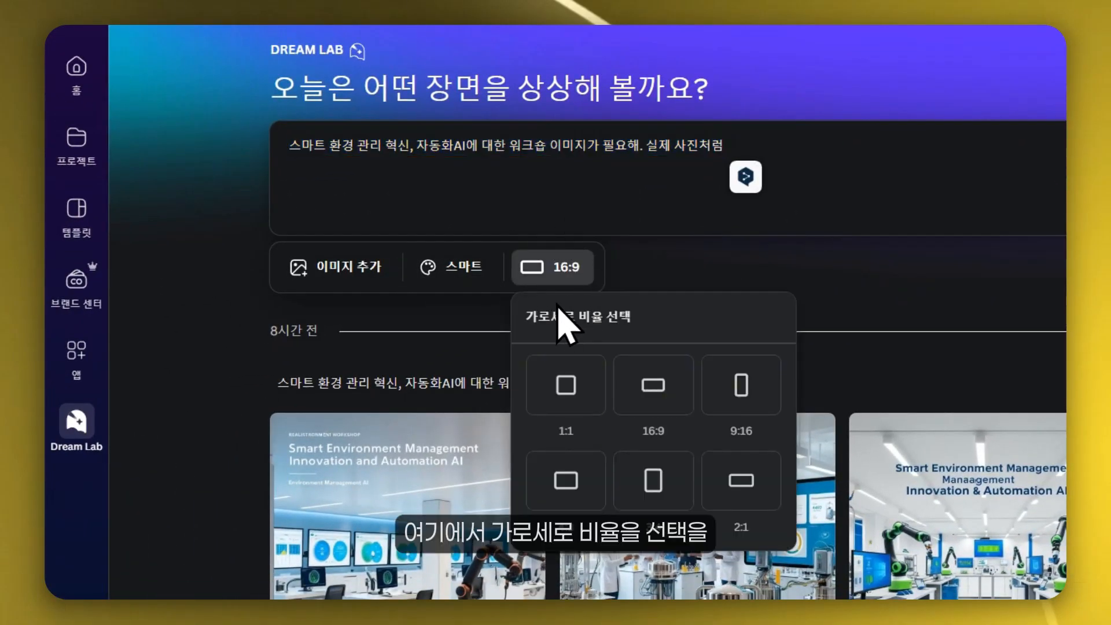
left_click(653, 385)
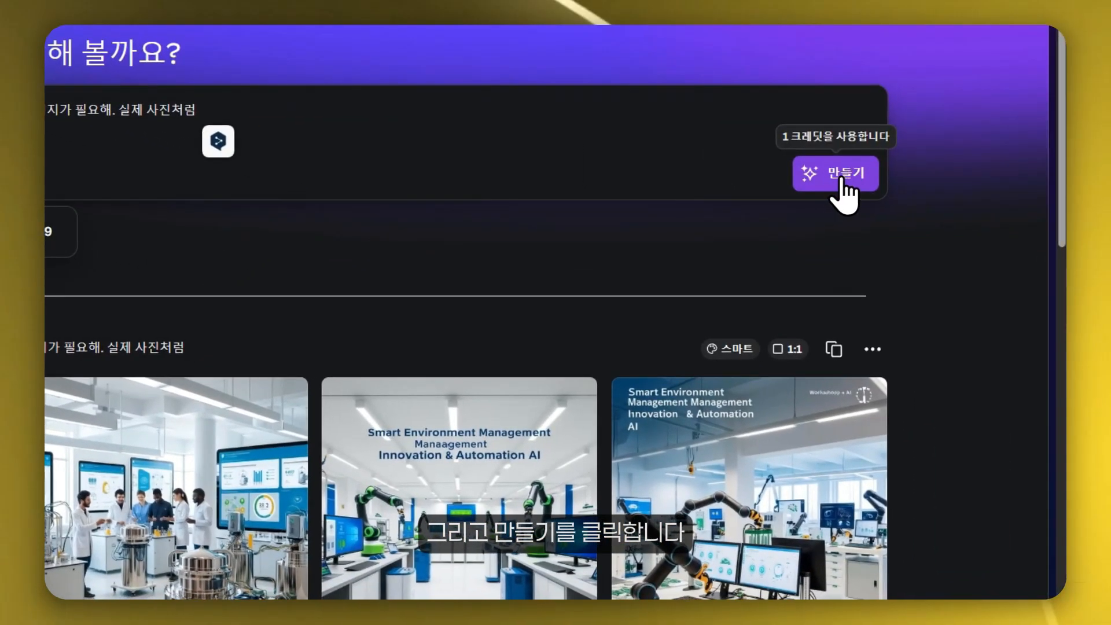
left_click(943, 218)
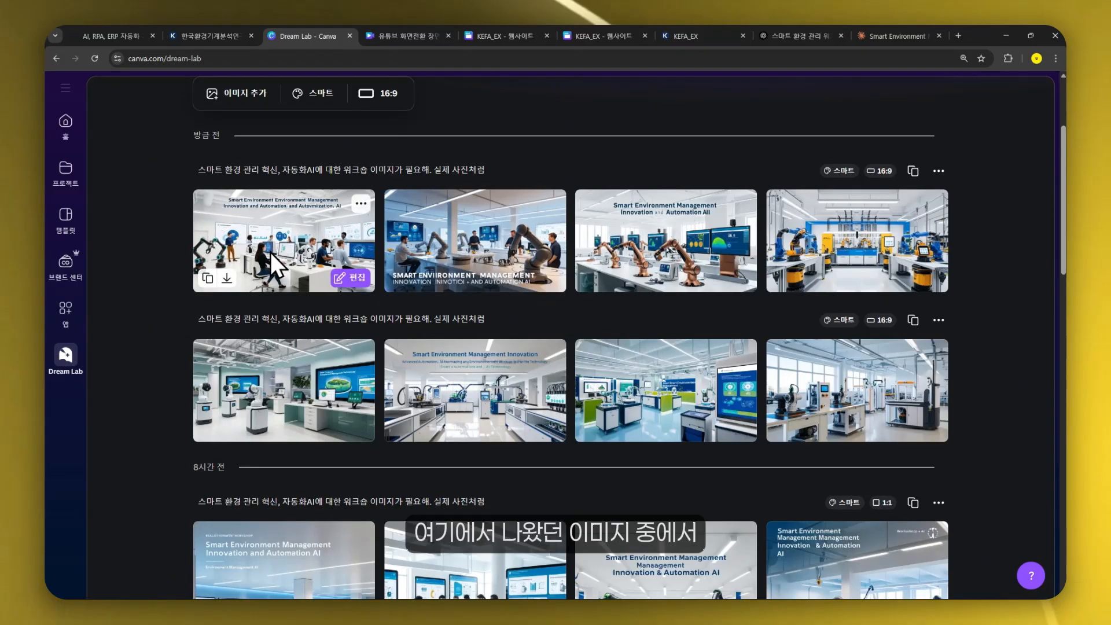
scroll(661, 346, "down", 3)
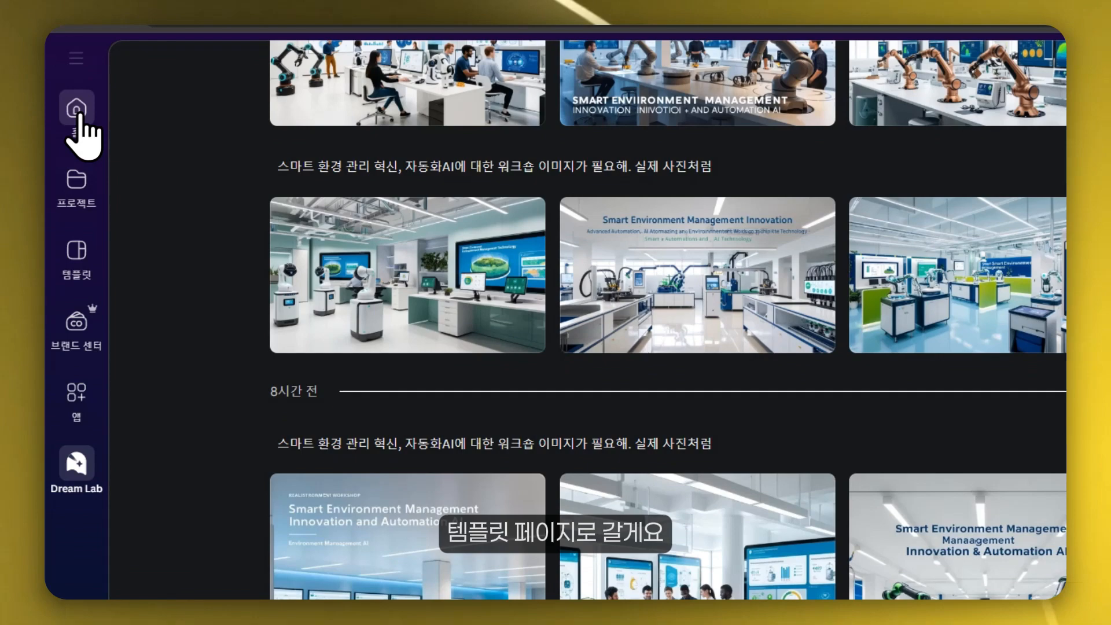
- Open the KEFA_EX template design for editing and scroll through it for reference
left_click(80, 124)
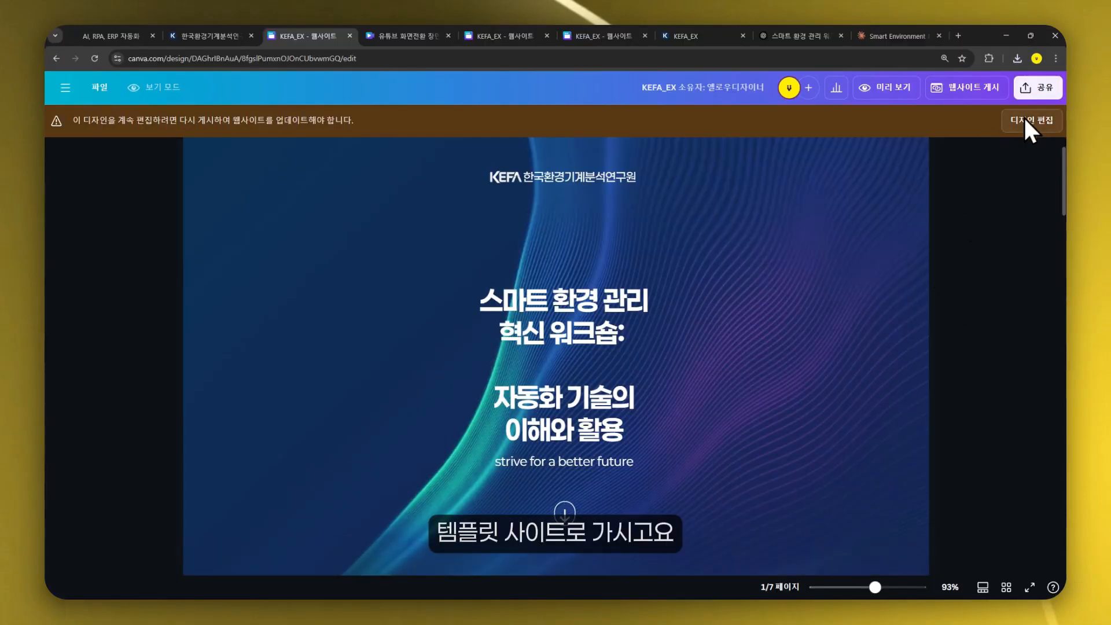
left_click(1028, 122)
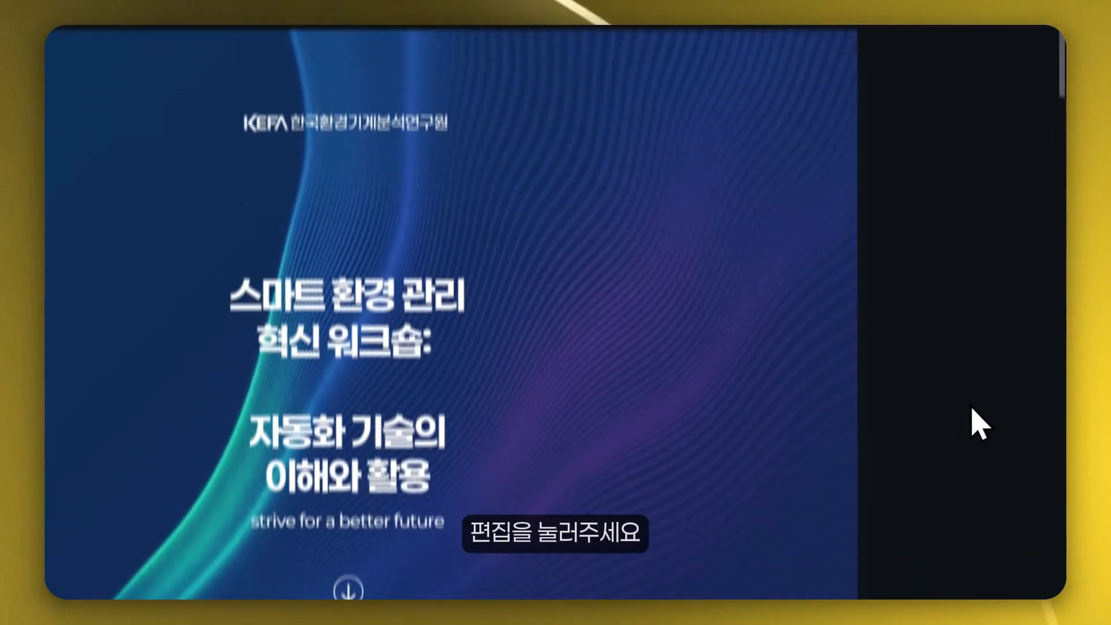
scroll(972, 409, "down", 11)
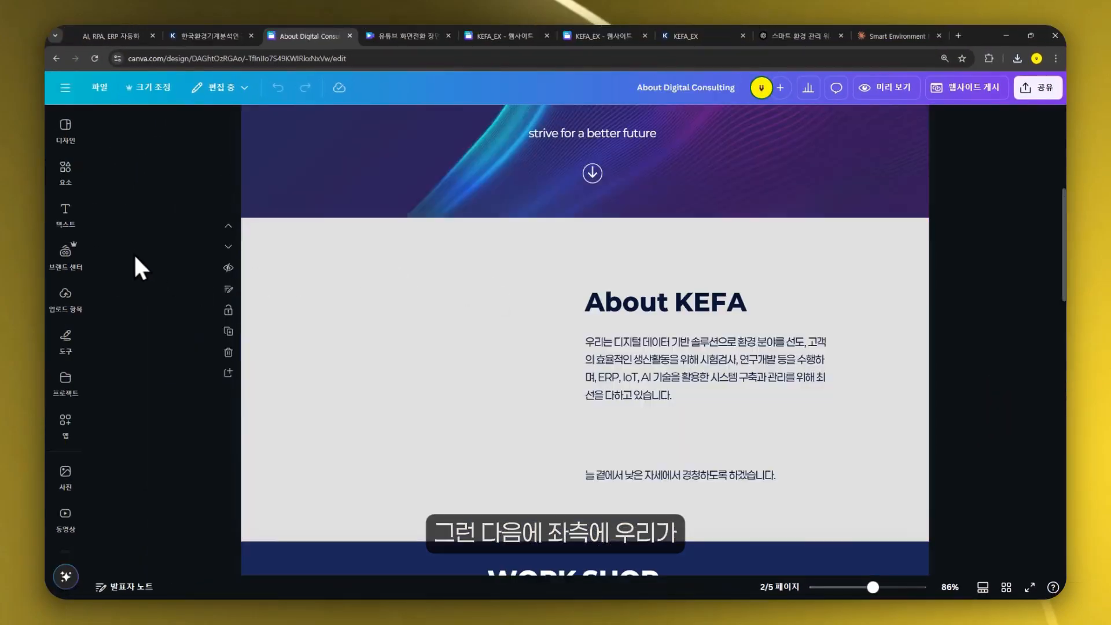
- Add a generated lab photo from the uploads to the left of the About KEFA text and widen it
left_click(66, 171)
left_click(65, 296)
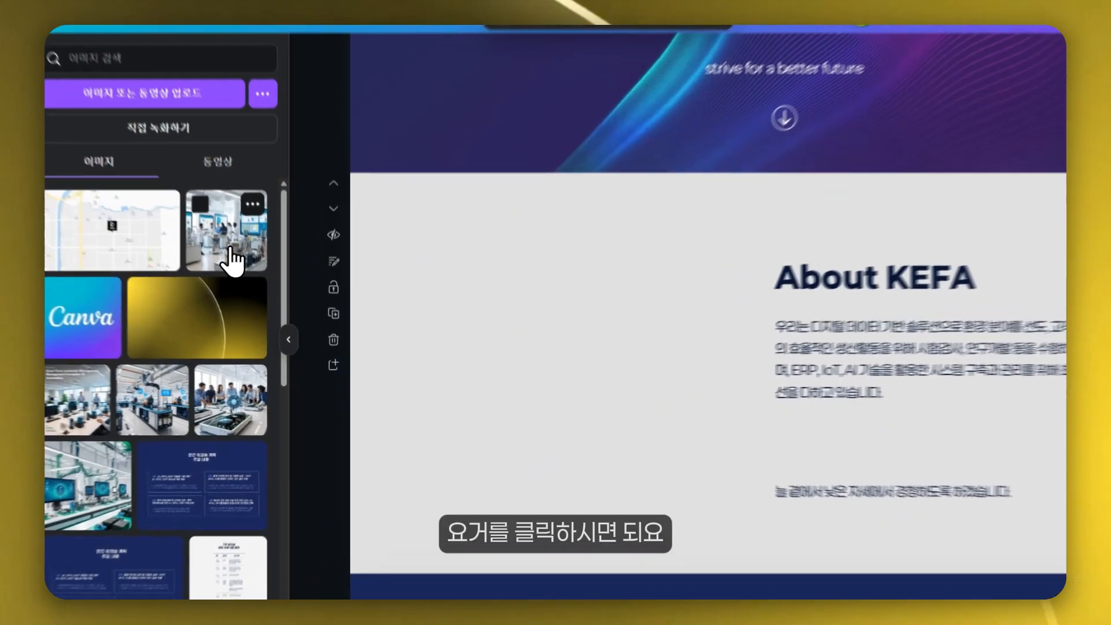
left_click(254, 272)
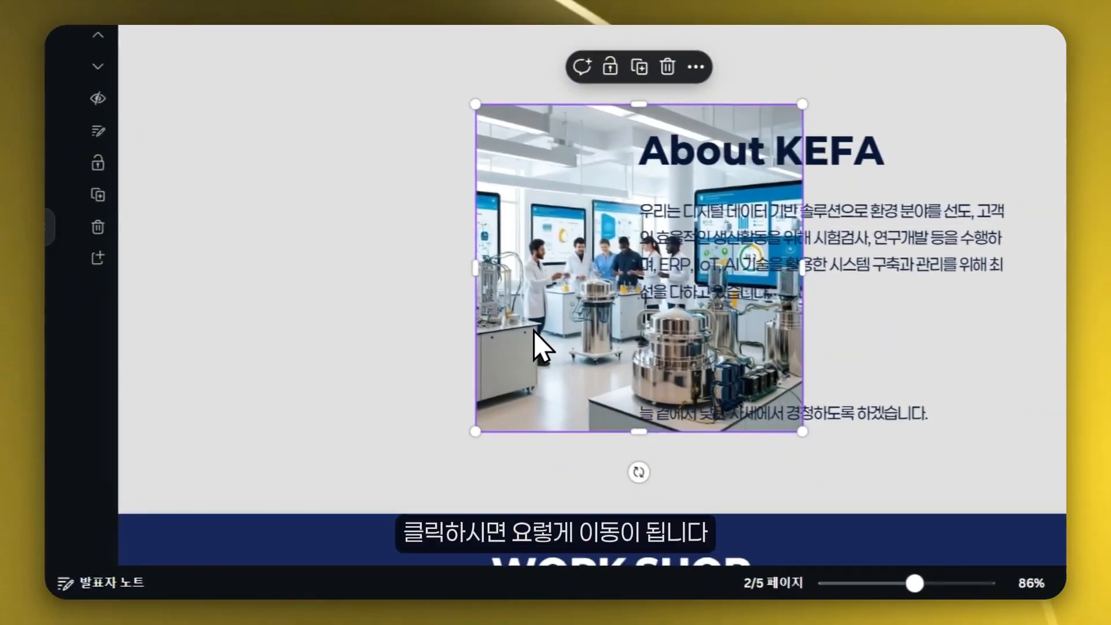
left_click_drag(534, 331, 263, 349)
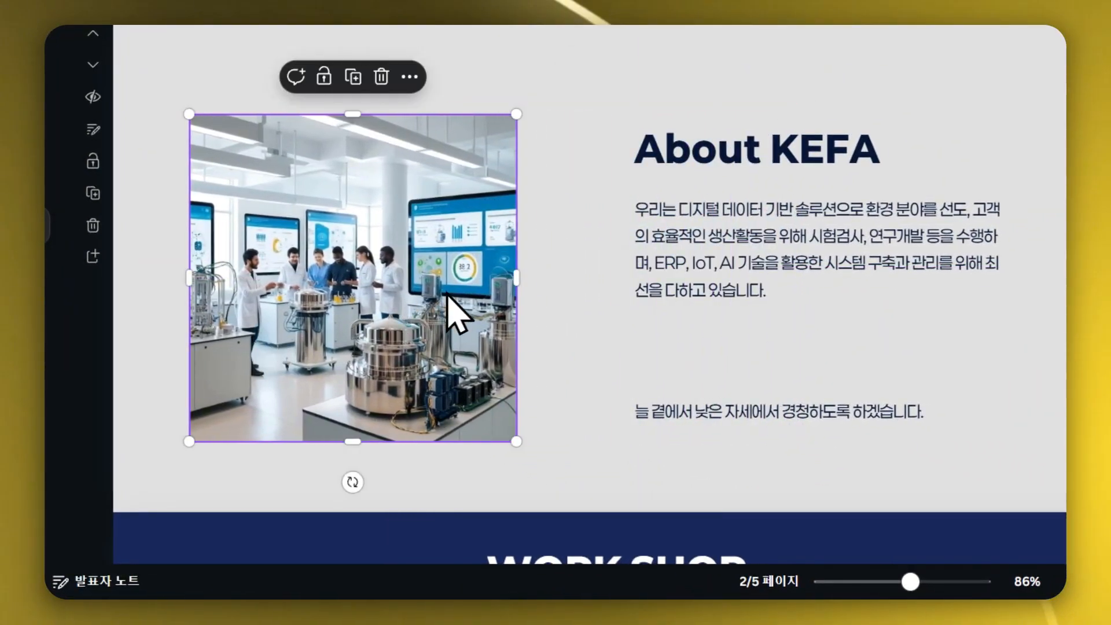
left_click_drag(513, 281, 585, 280)
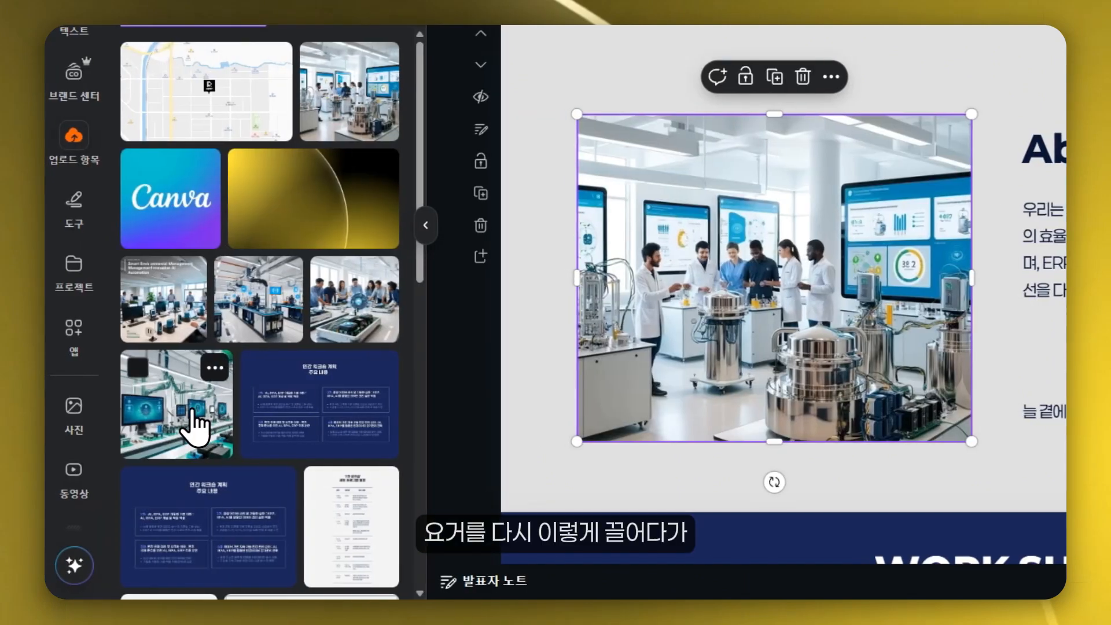
- Replace that photo with the robotic lab image from the uploads and settle its position beside the About KEFA text
left_click_drag(193, 422, 553, 275)
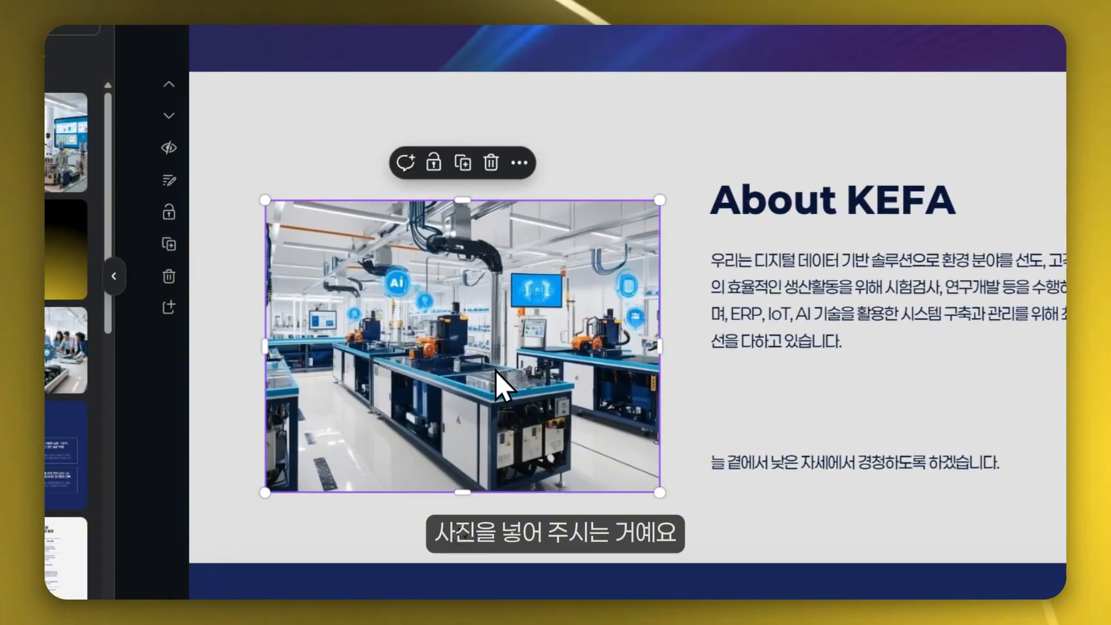
left_click_drag(495, 370, 506, 377)
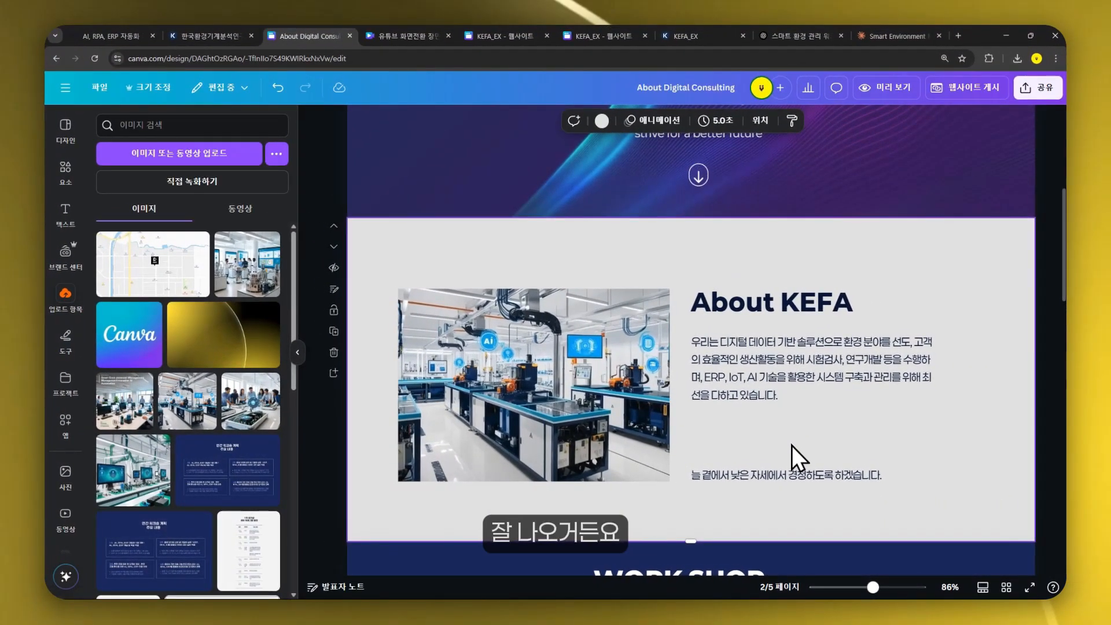
left_click(626, 300)
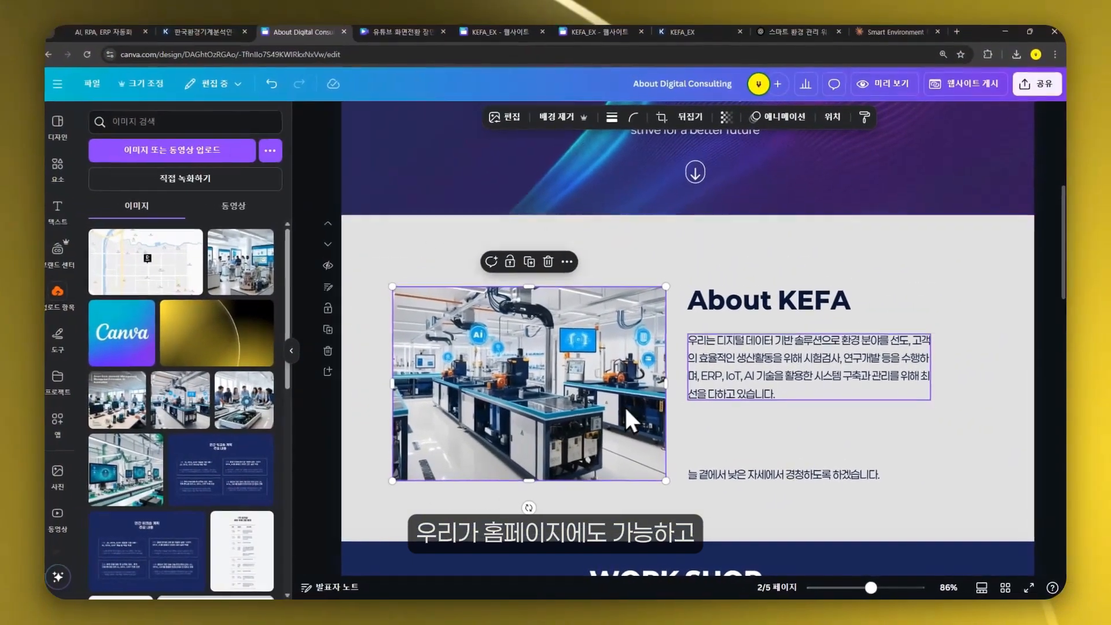
left_click_drag(663, 386, 660, 383)
left_click_drag(575, 291, 575, 291)
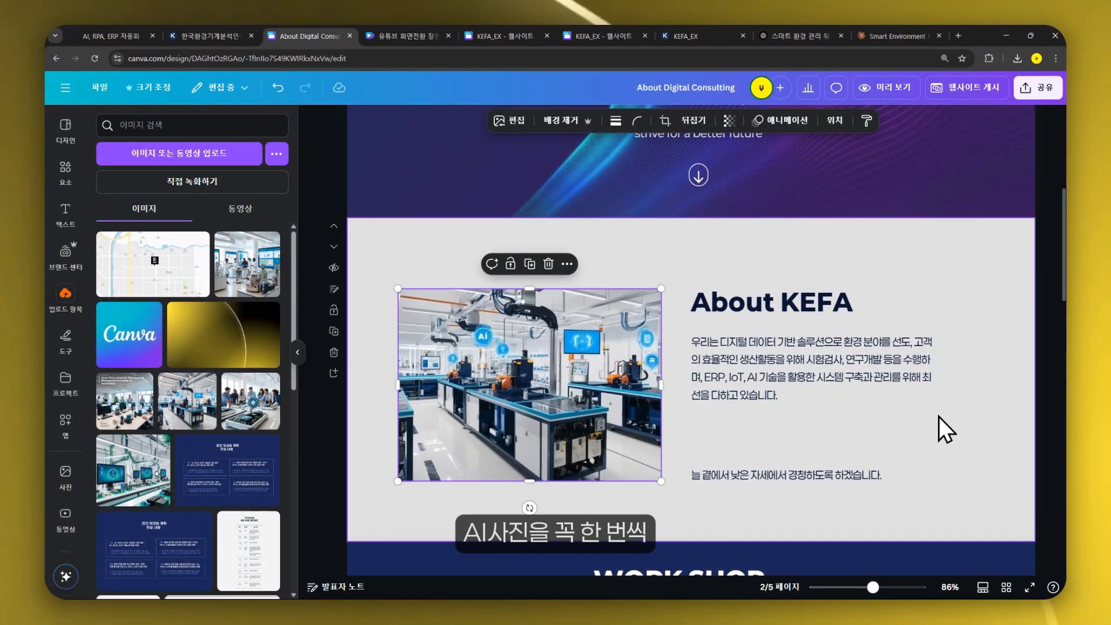
left_click(960, 454)
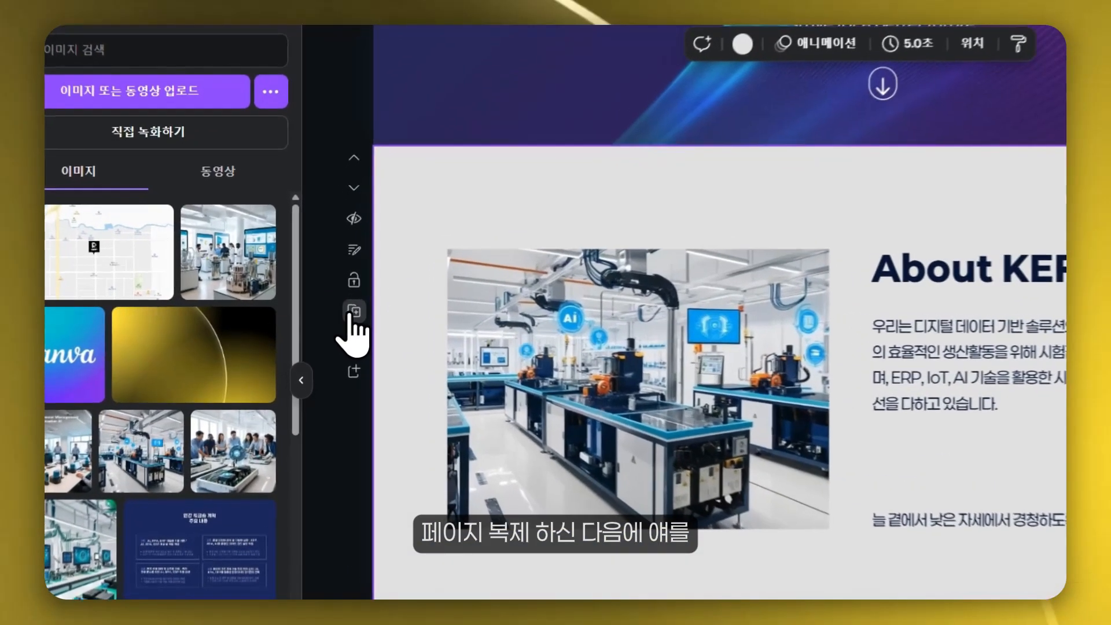
- Duplicate the About KEFA section and move the copy down one position
left_click(334, 305)
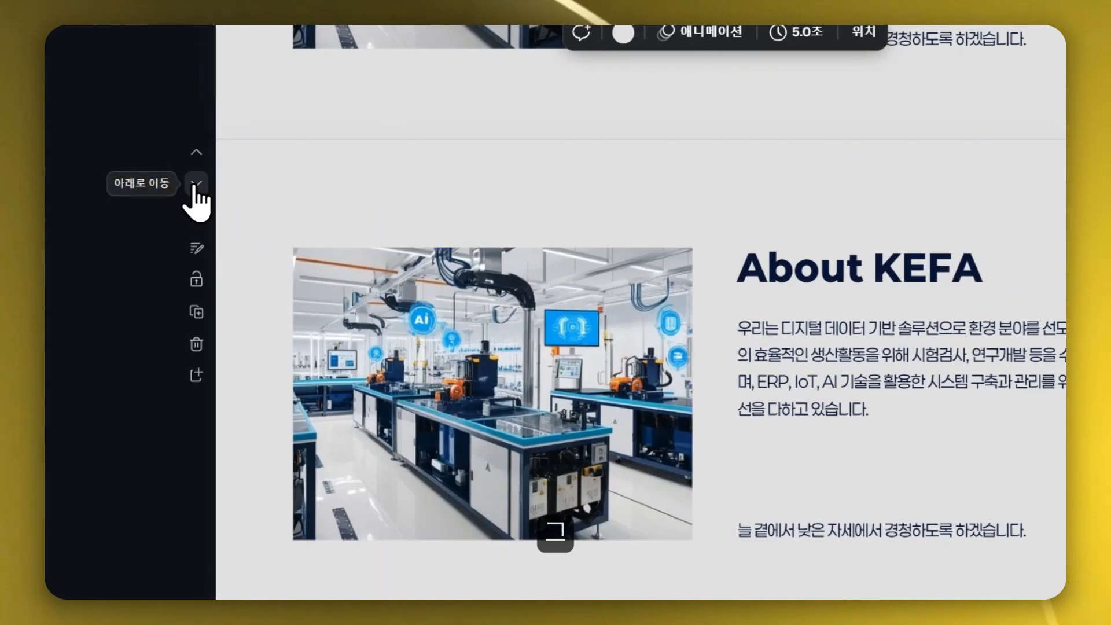
left_click(196, 184)
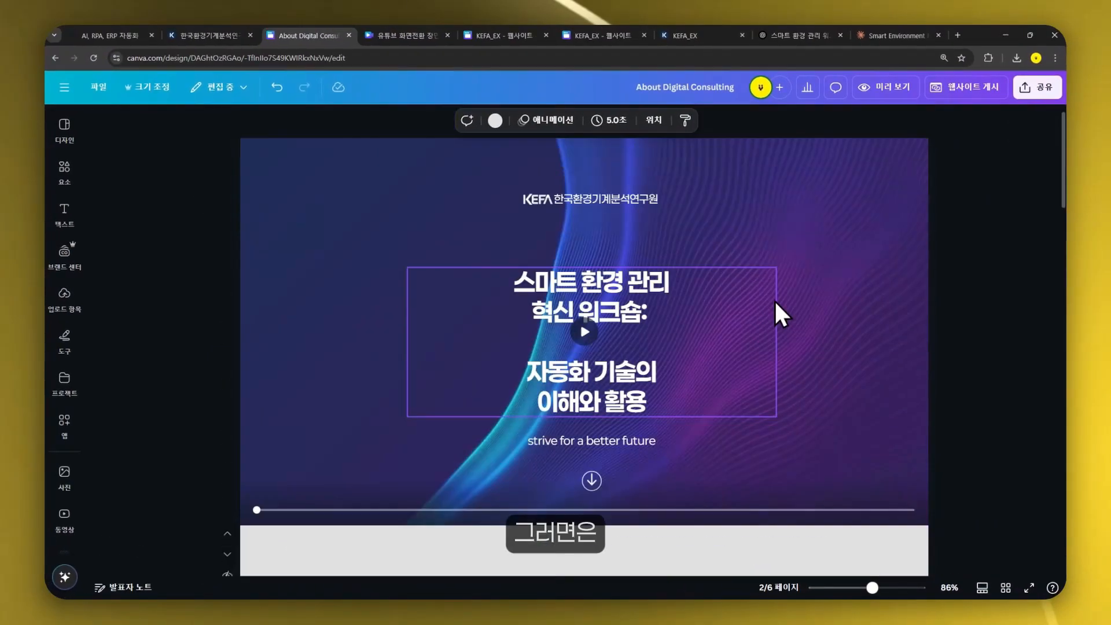
- Insert the uploaded map image into the workshop directions section beside the contact list
scroll(775, 313, "down", 10)
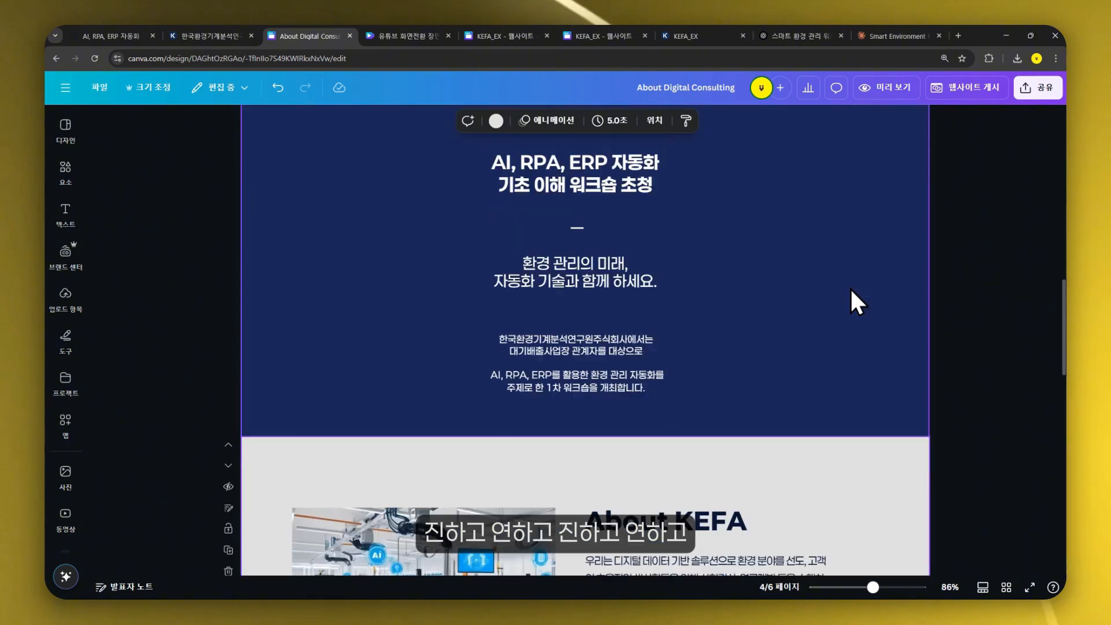
scroll(850, 288, "down", 7)
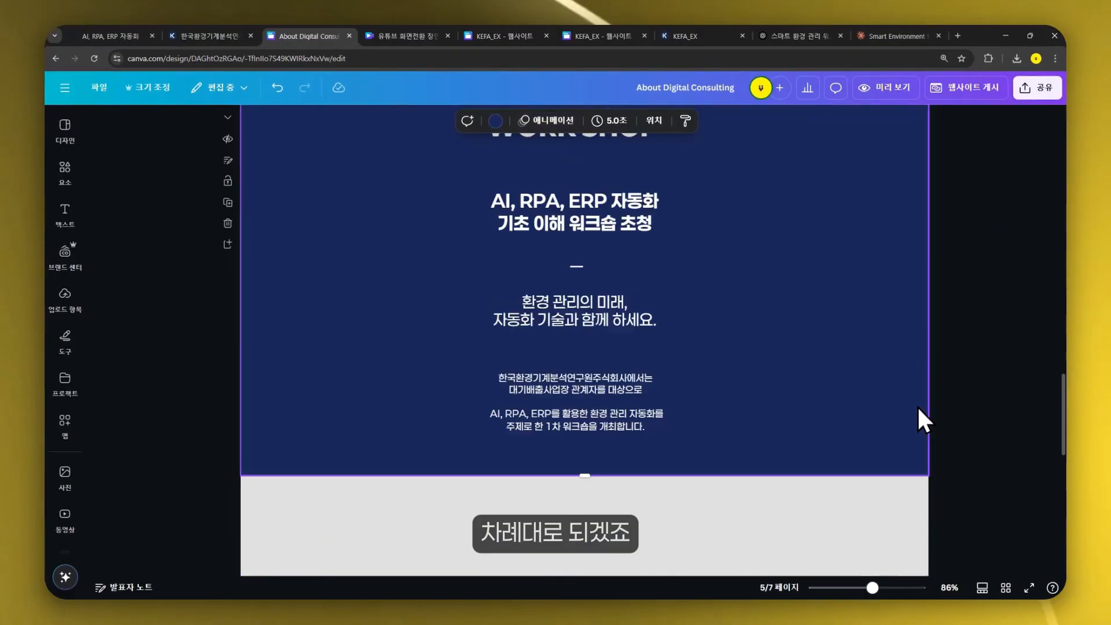
scroll(919, 416, "up", 6)
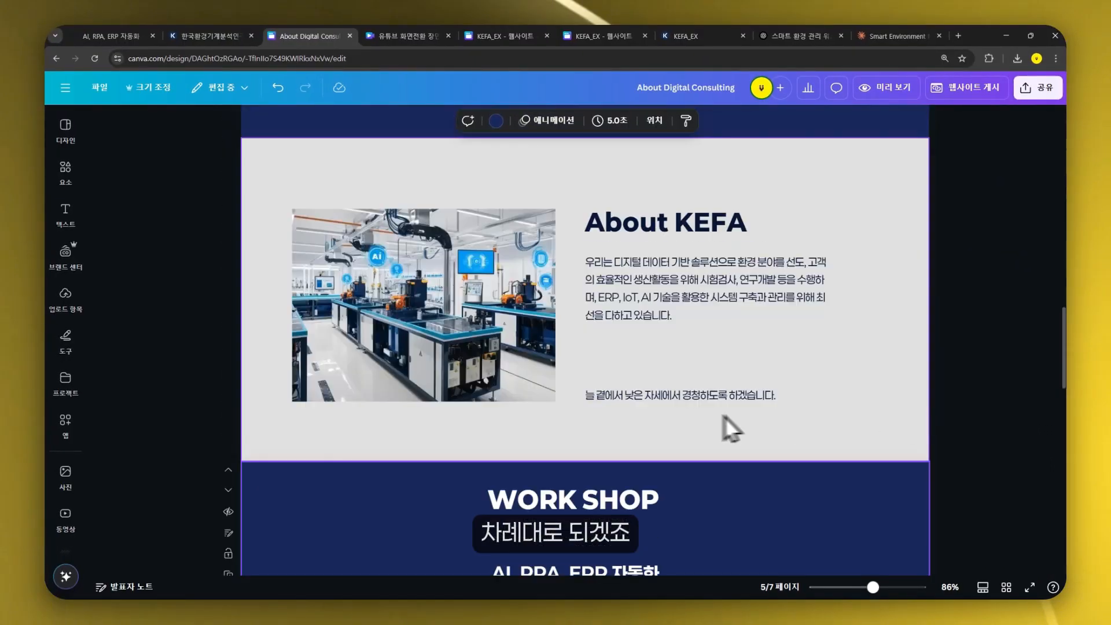
scroll(683, 414, "down", 3)
scroll(897, 403, "down", 5)
scroll(894, 404, "up", 4)
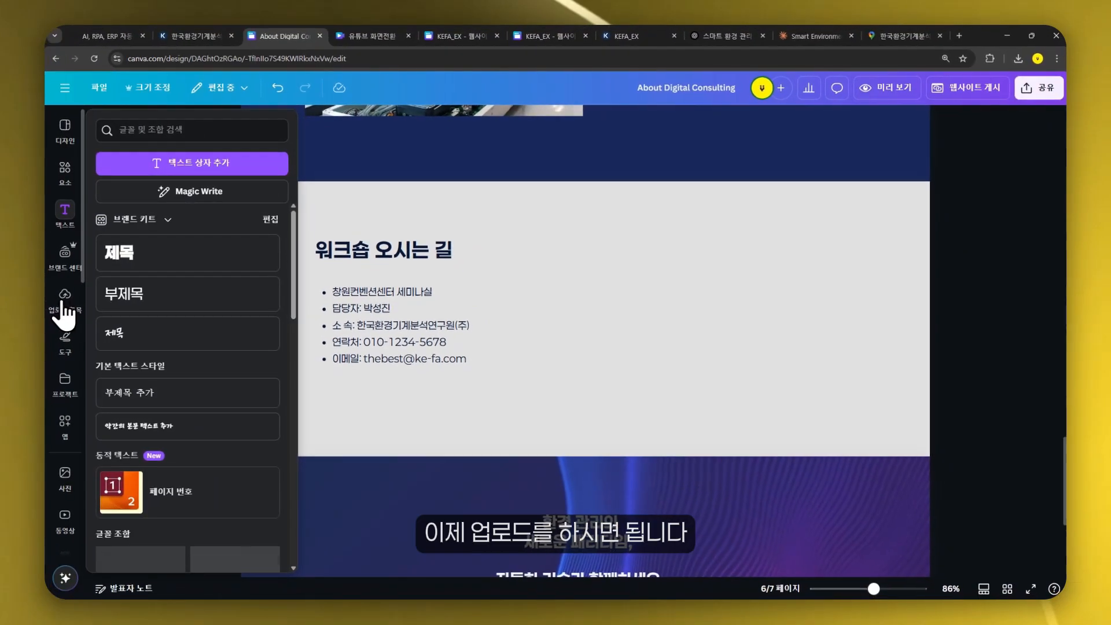
left_click(64, 295)
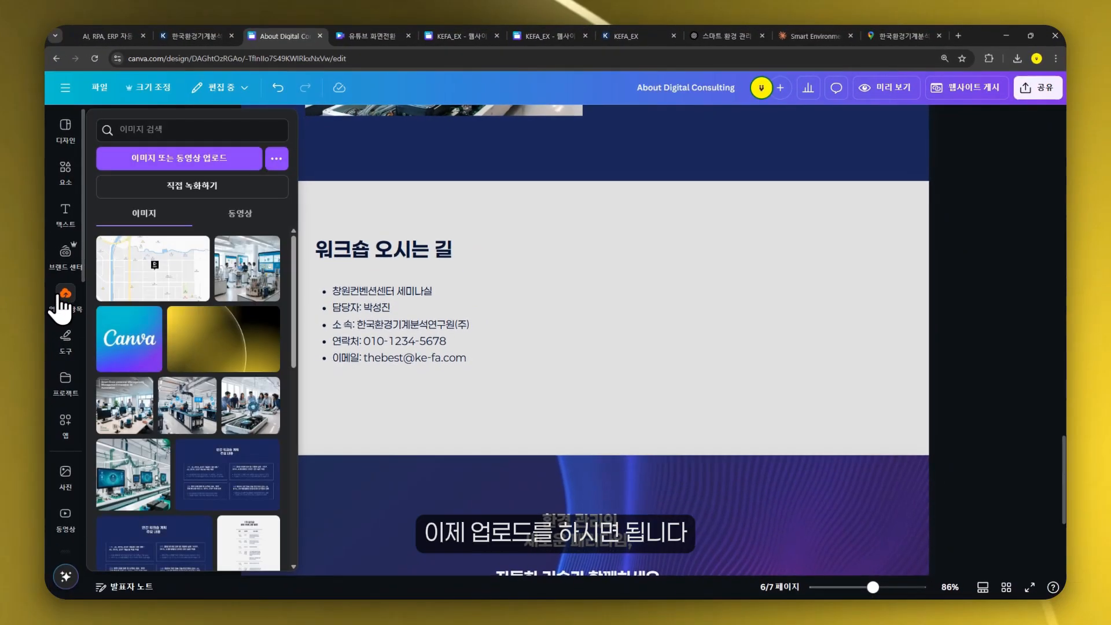
left_click(155, 279)
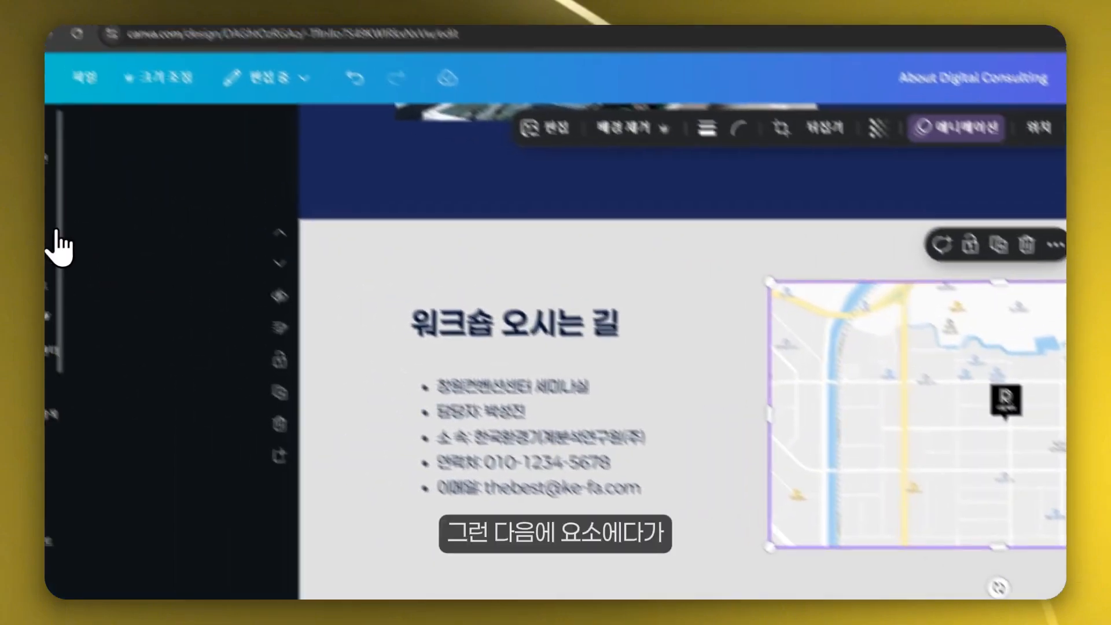
- Search the elements for 위치 and place a location pin graphic on the map
left_click(78, 258)
left_click(268, 177)
type("위치")
key("Return")
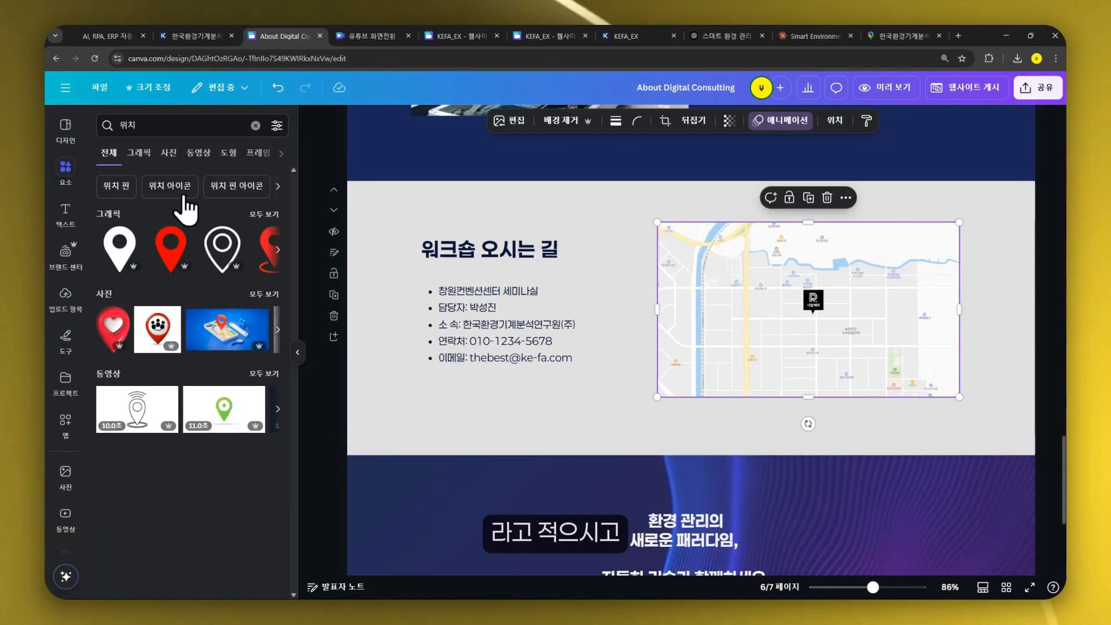
left_click_drag(172, 249, 814, 283)
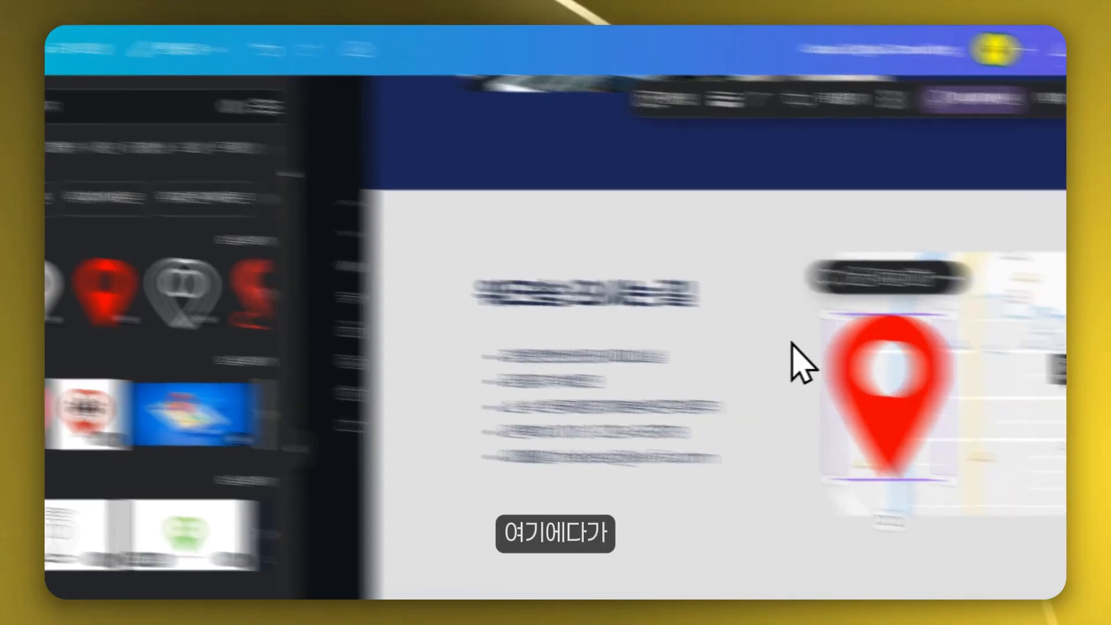
left_click_drag(710, 228, 704, 311)
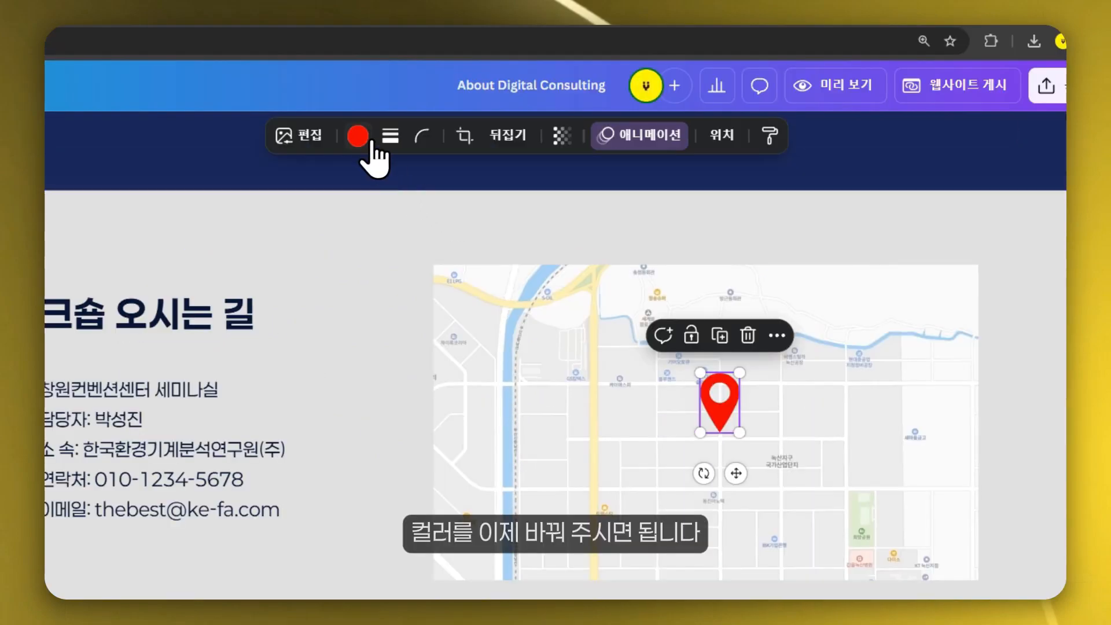
- Recolor the location pin to the dark navy document color
left_click(357, 136)
left_click(159, 242)
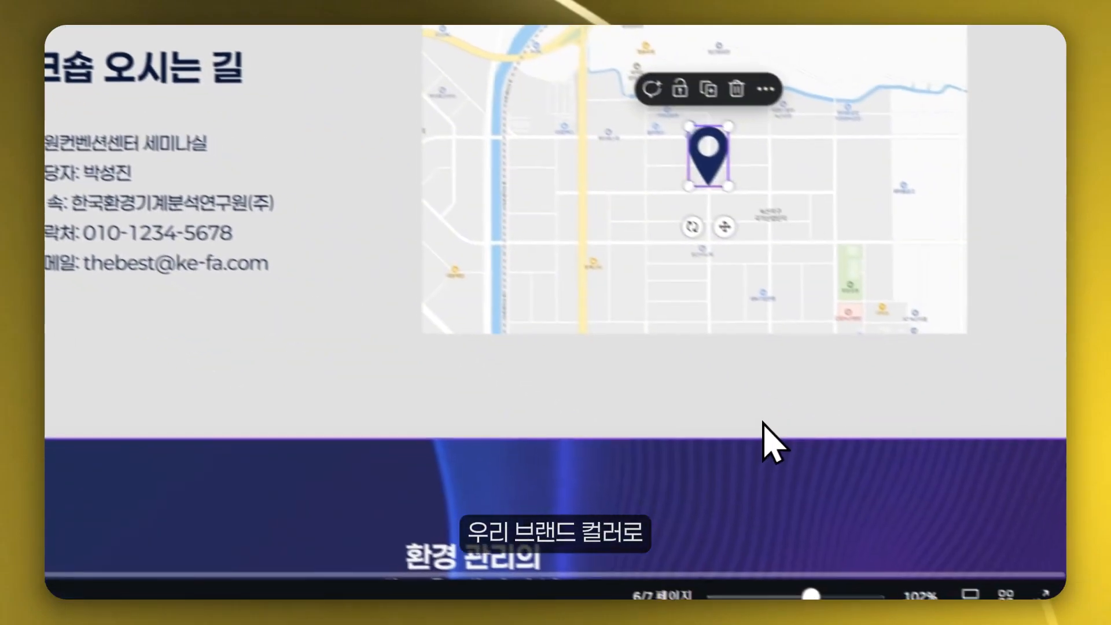
left_click_drag(963, 295, 952, 295)
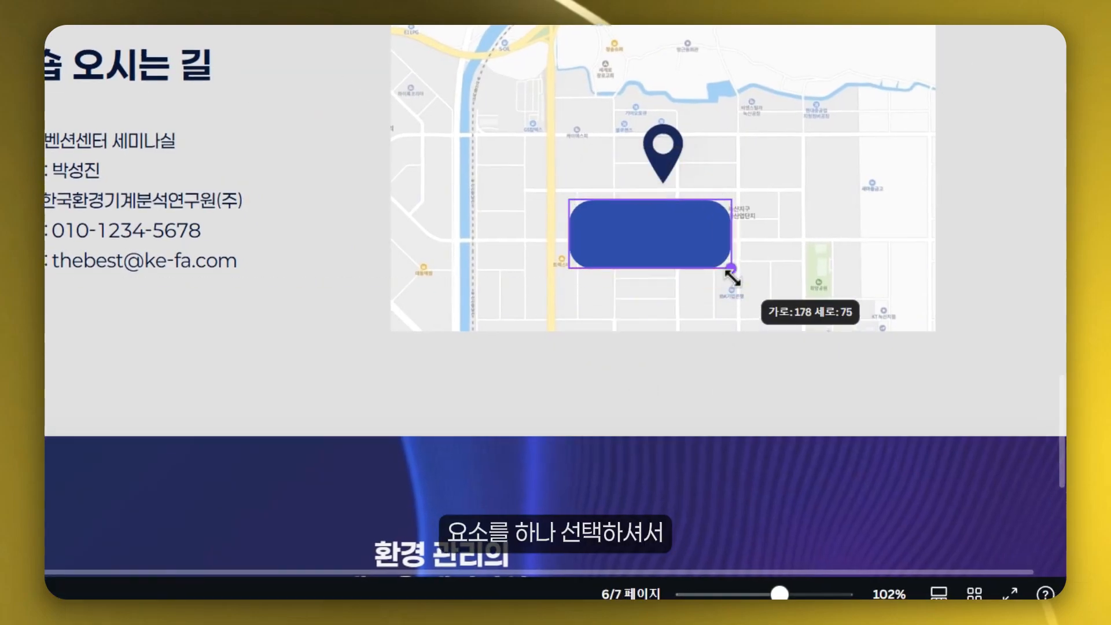
- Add a pill-shaped button about 184 × 47 under the map pin and set its label font to Paperlogy
left_click_drag(731, 278, 733, 238)
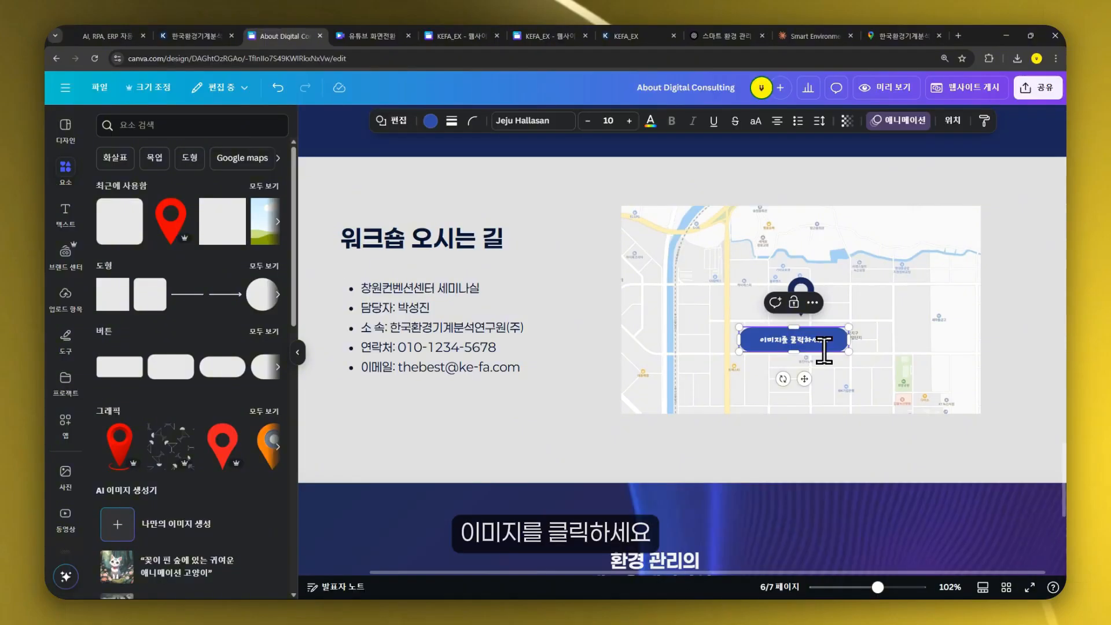
left_click(777, 308)
left_click(719, 330)
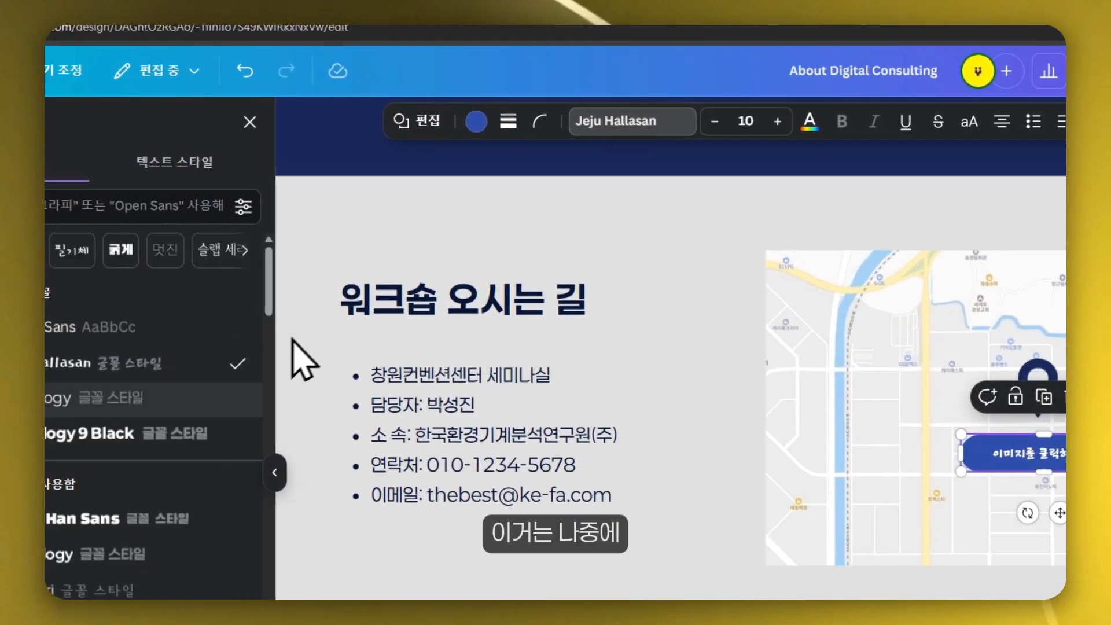
left_click(203, 398)
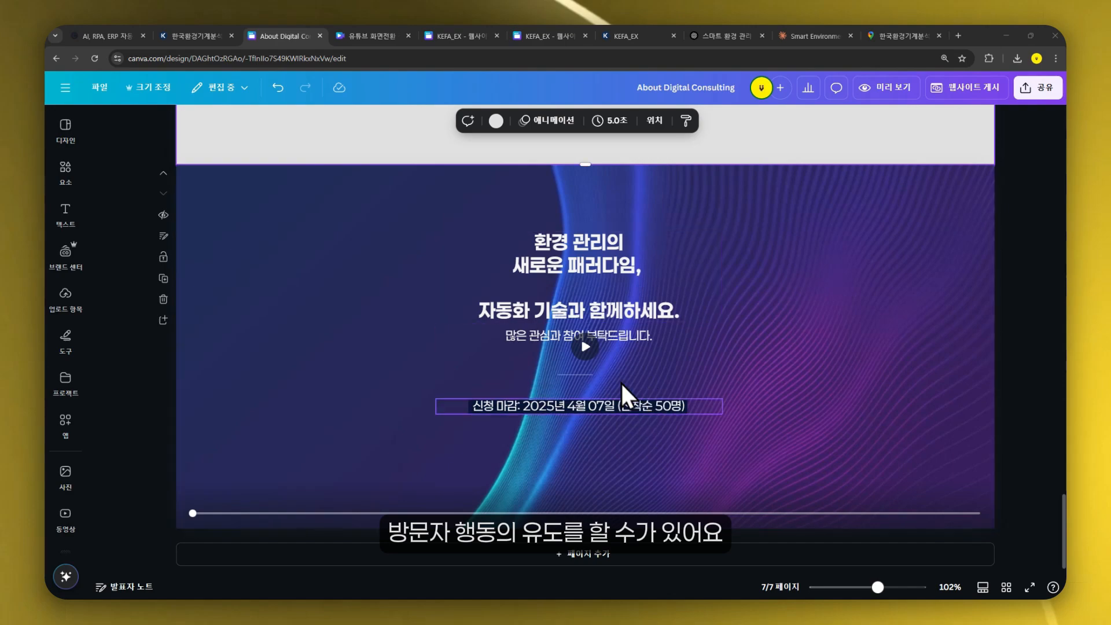
- Add a pill button below the registration deadline in the closing section and widen it
left_click(657, 491)
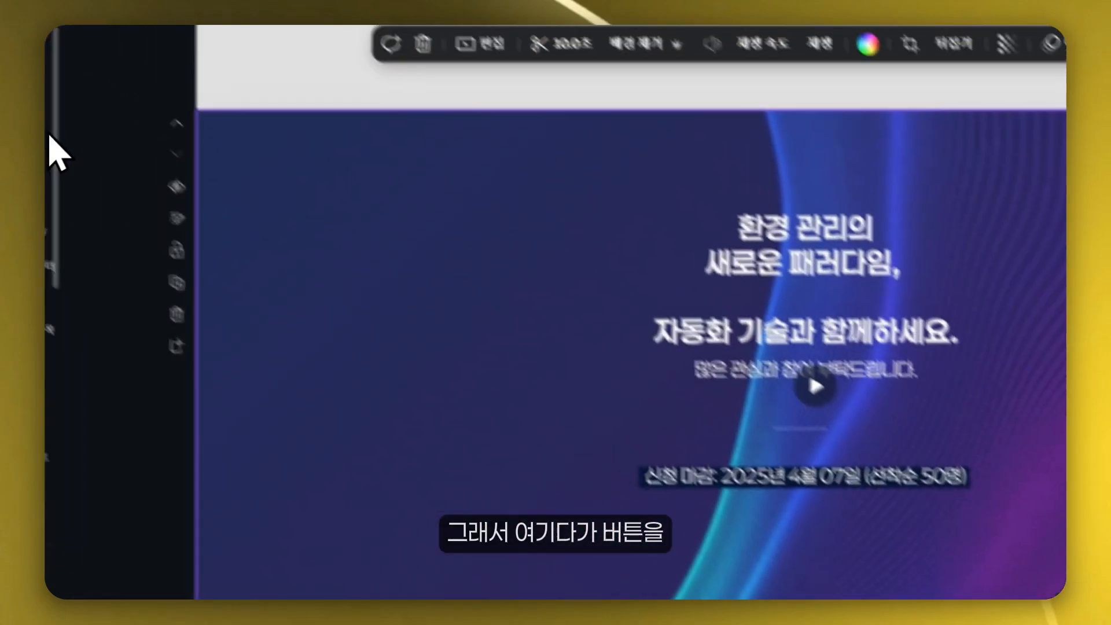
left_click(65, 169)
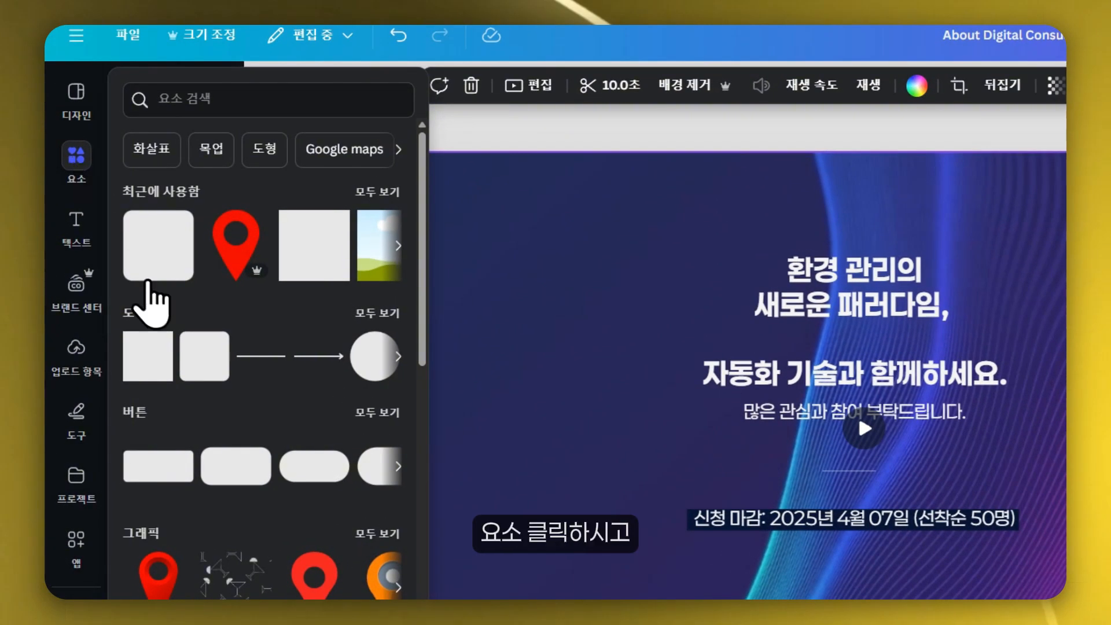
left_click(204, 368)
left_click_drag(641, 298, 492, 414)
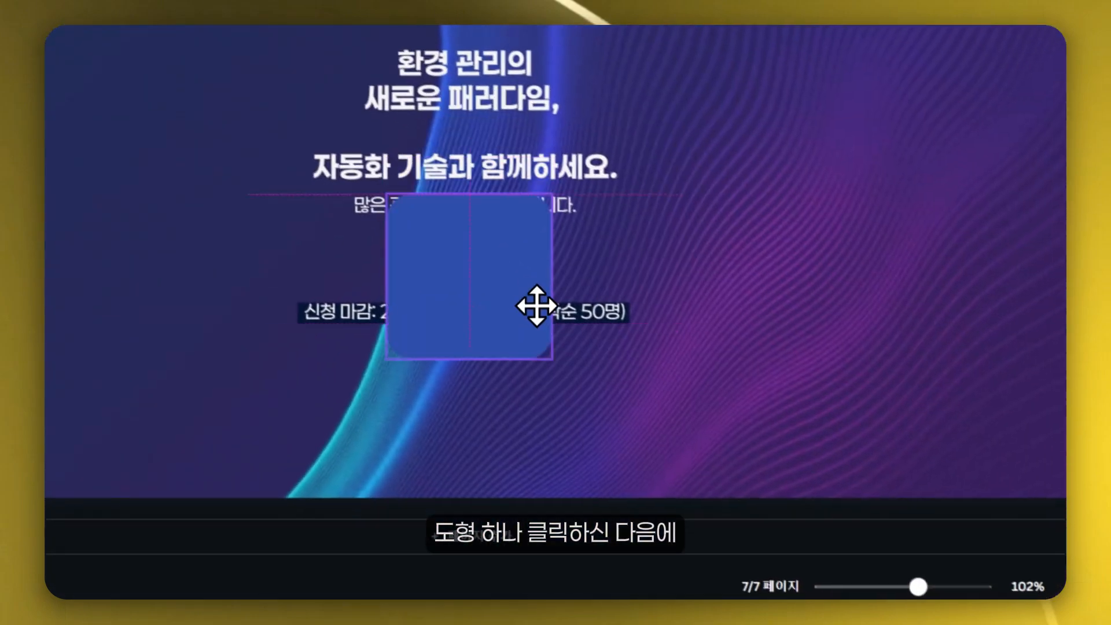
left_click_drag(548, 375, 741, 373)
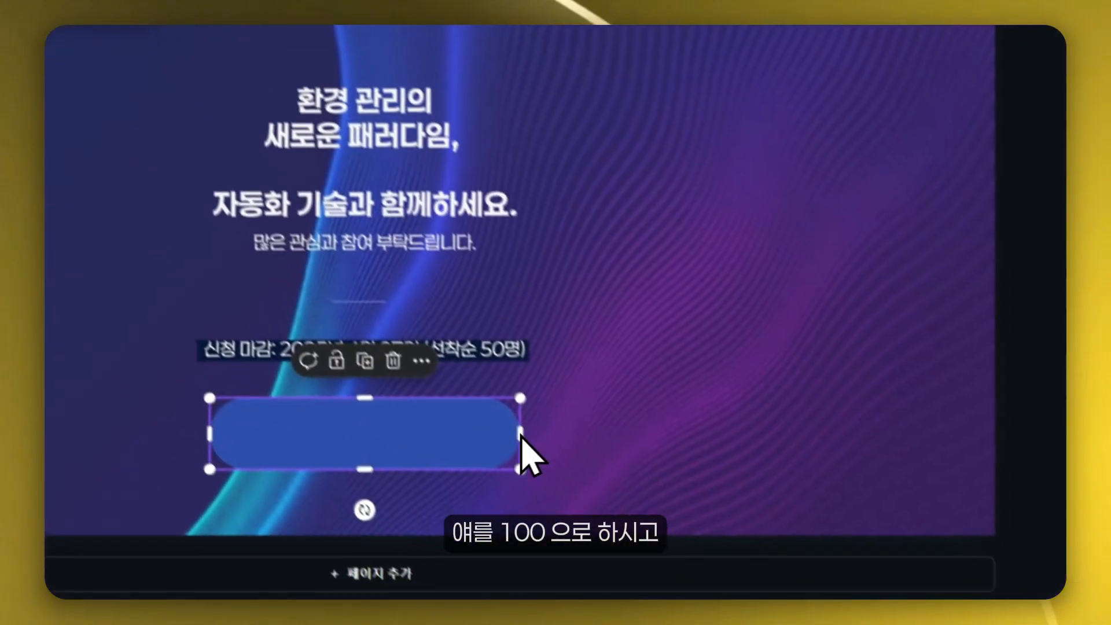
- Nudge the new button into place and fill it with a dark-to-blue gradient
left_click(672, 408)
left_click_drag(454, 423, 462, 402)
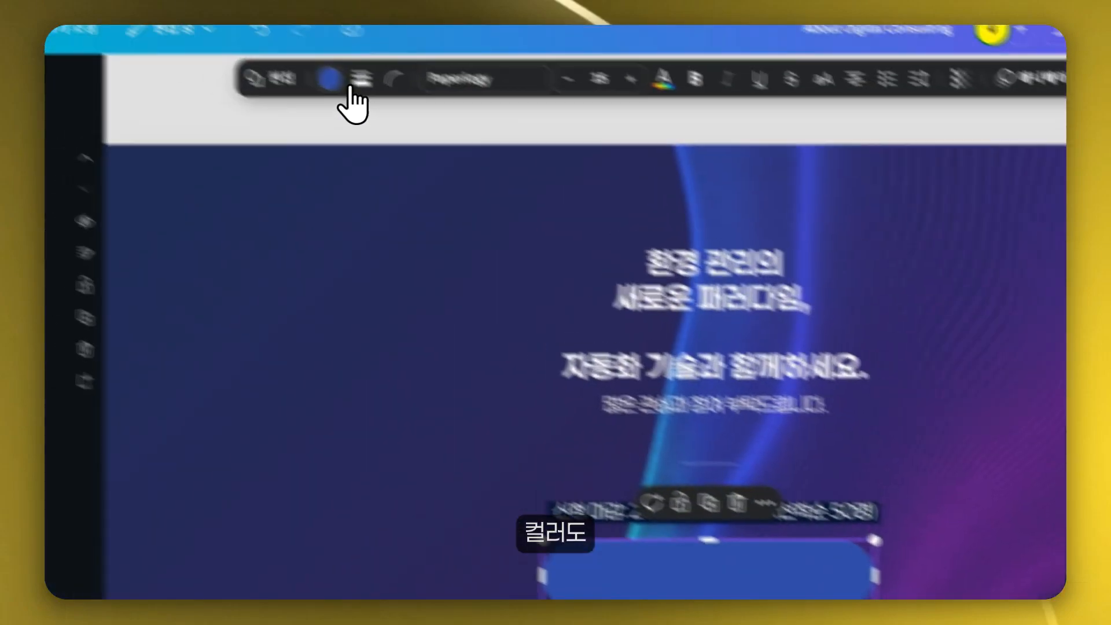
left_click(347, 89)
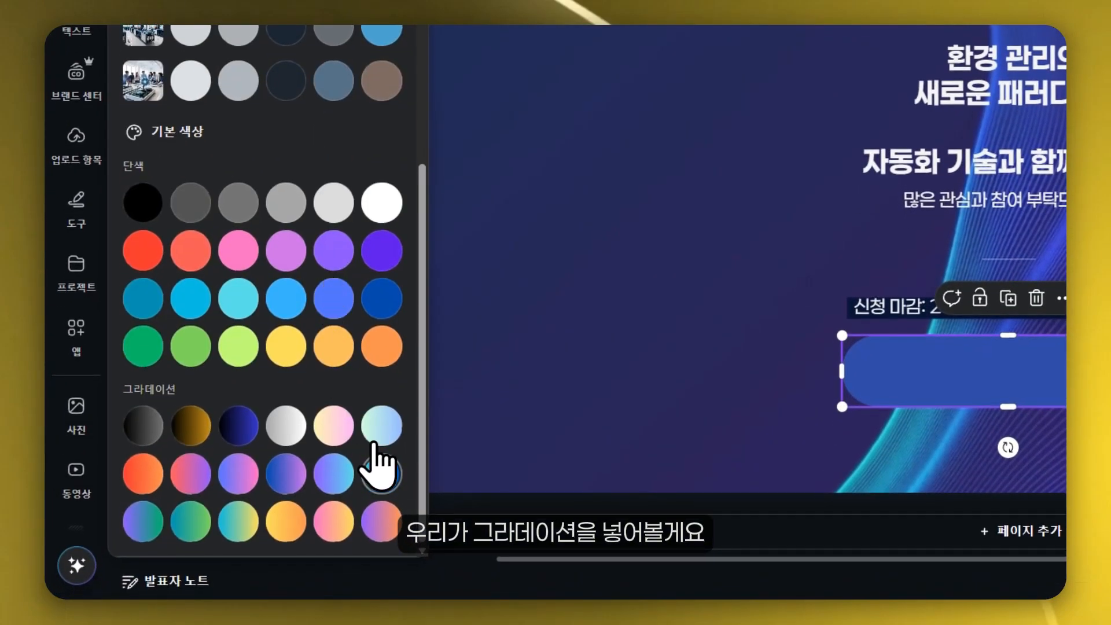
left_click(379, 472)
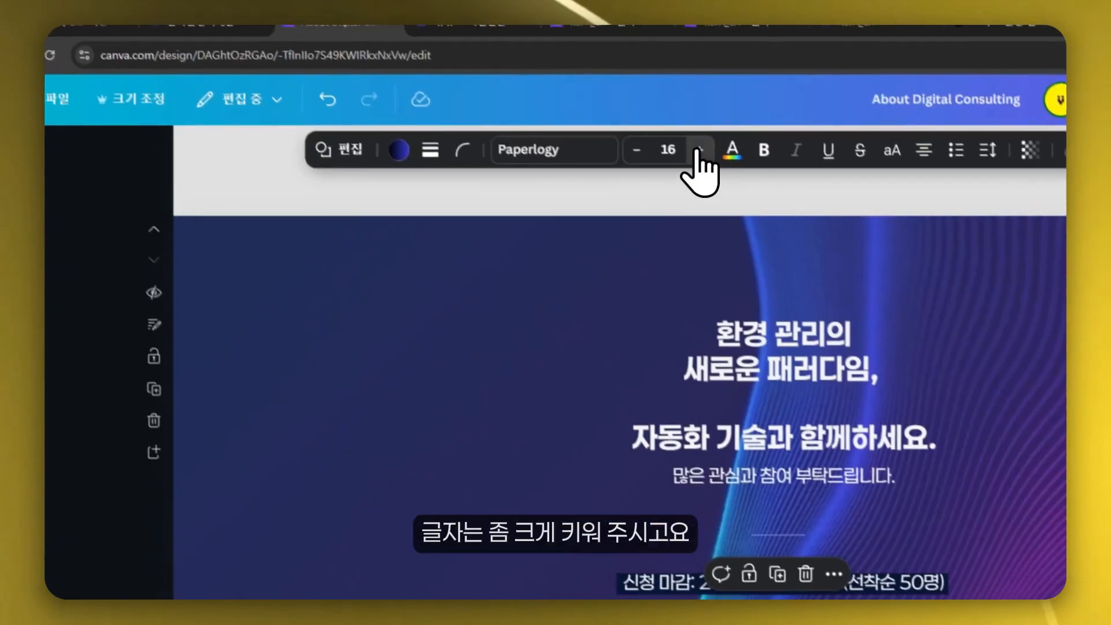
- Label the button 워크샵 바로 신청하기 in bold Paperlogy at size 24
left_click(706, 155)
left_click(705, 155)
left_click(706, 155)
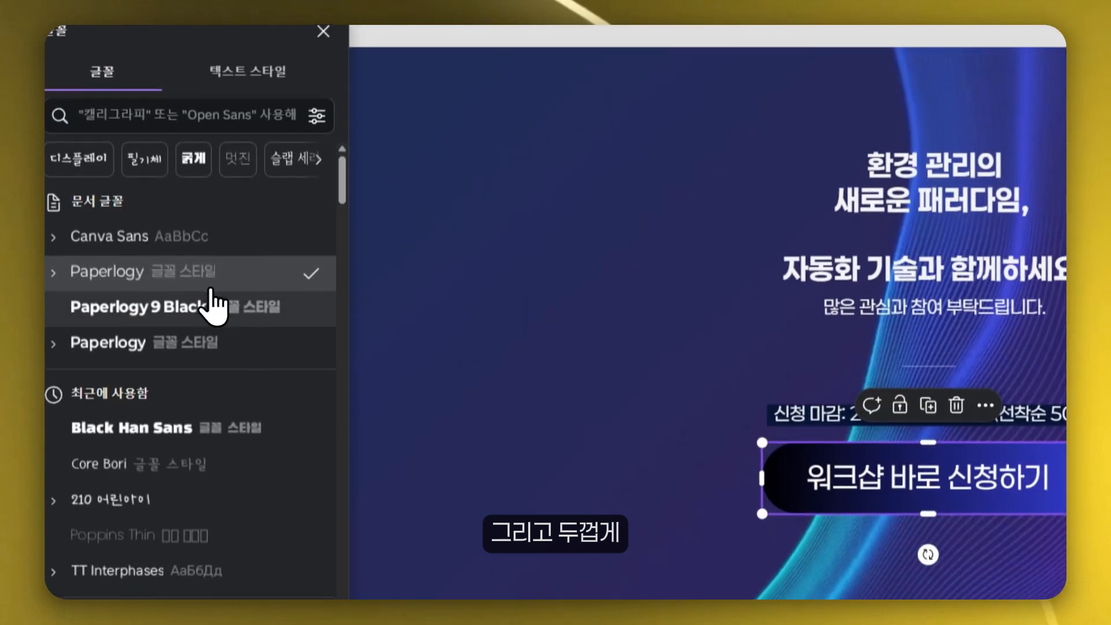
left_click(181, 478)
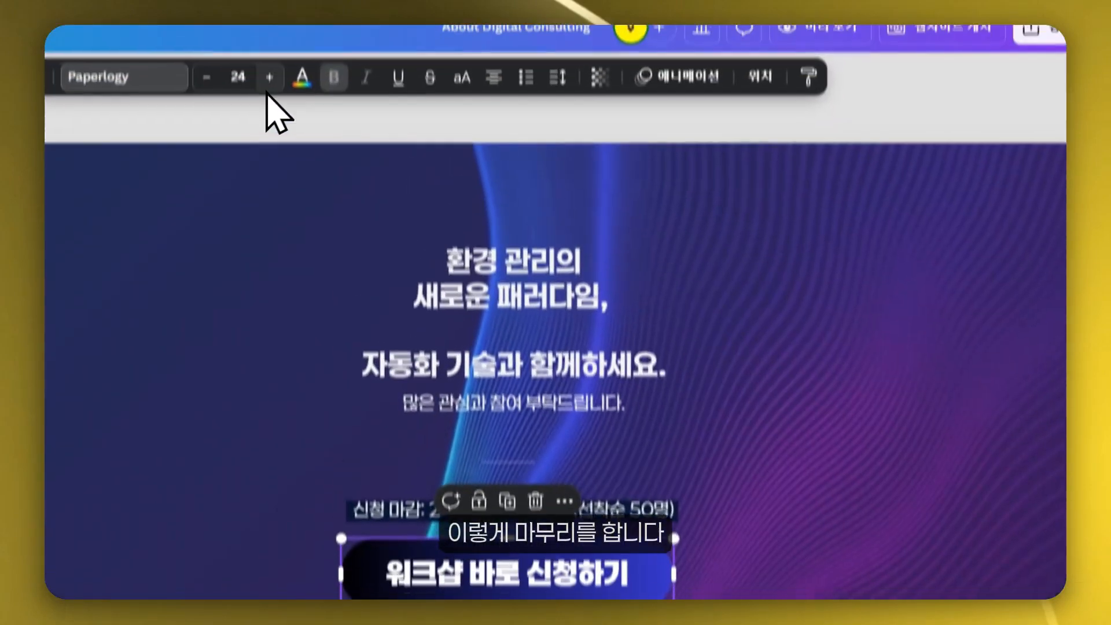
left_click(212, 121)
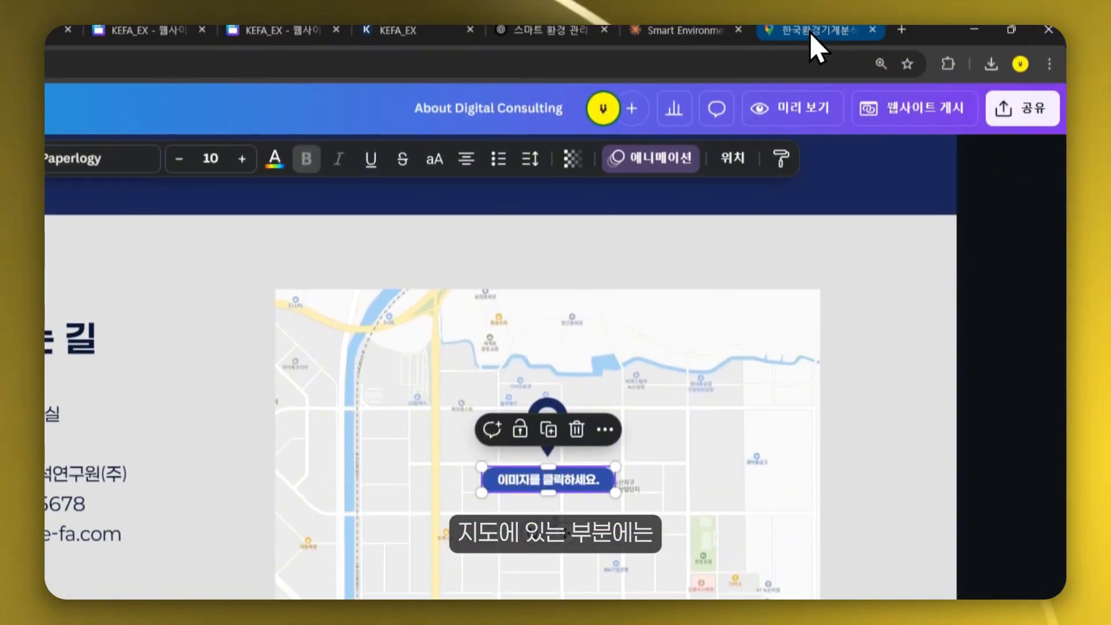
- Copy the KEFA Google Maps address from the maps tab and attach it as a link to the map button
left_click(810, 42)
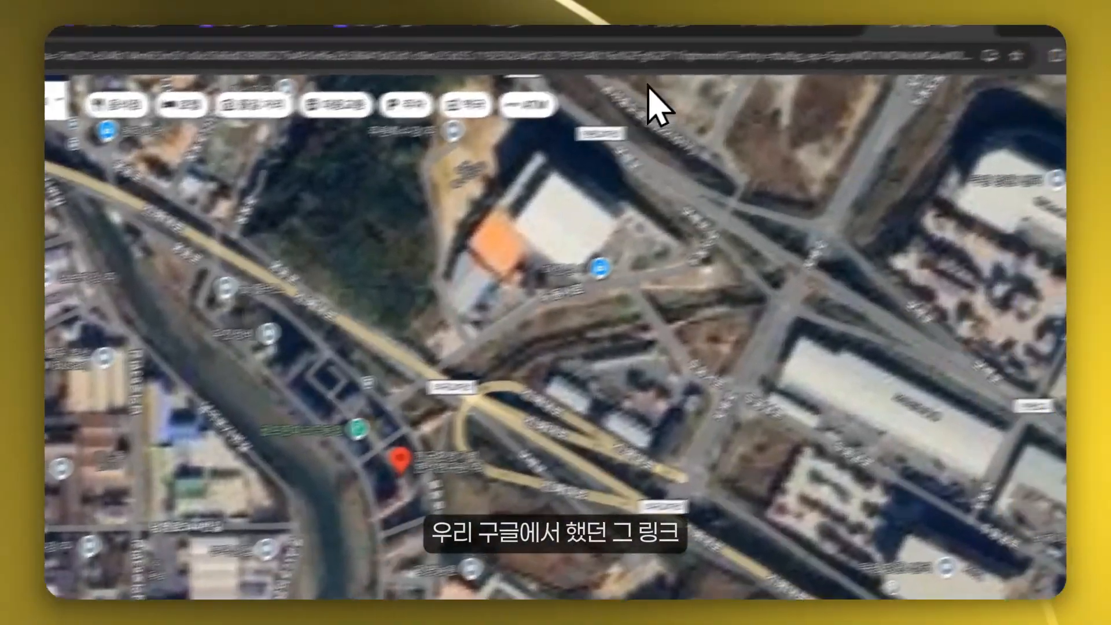
left_click(775, 55)
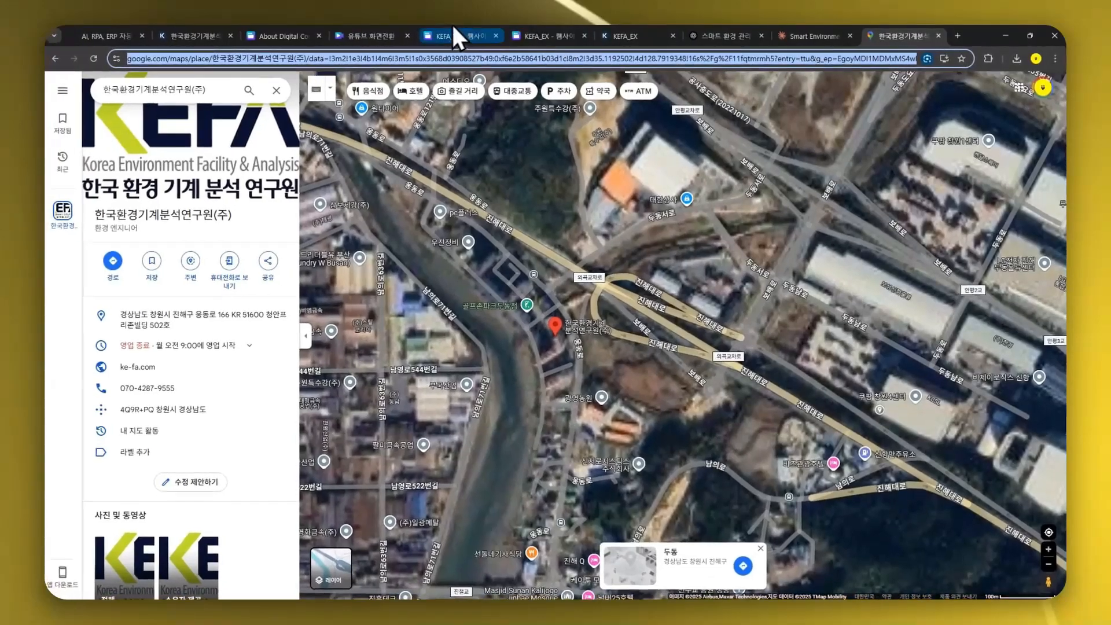
left_click(453, 35)
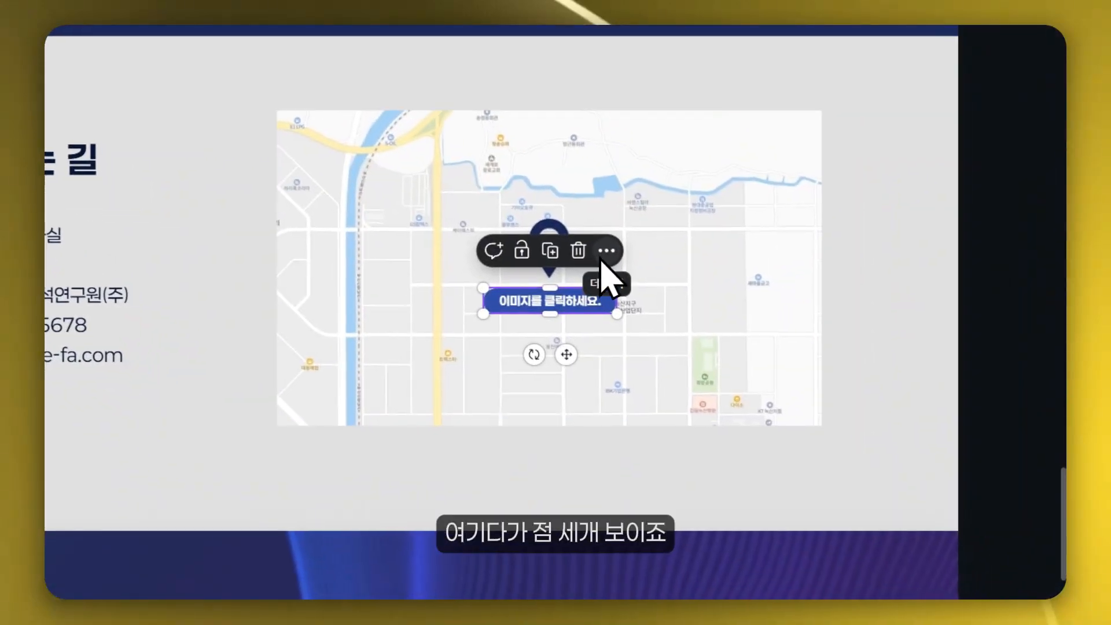
left_click(605, 251)
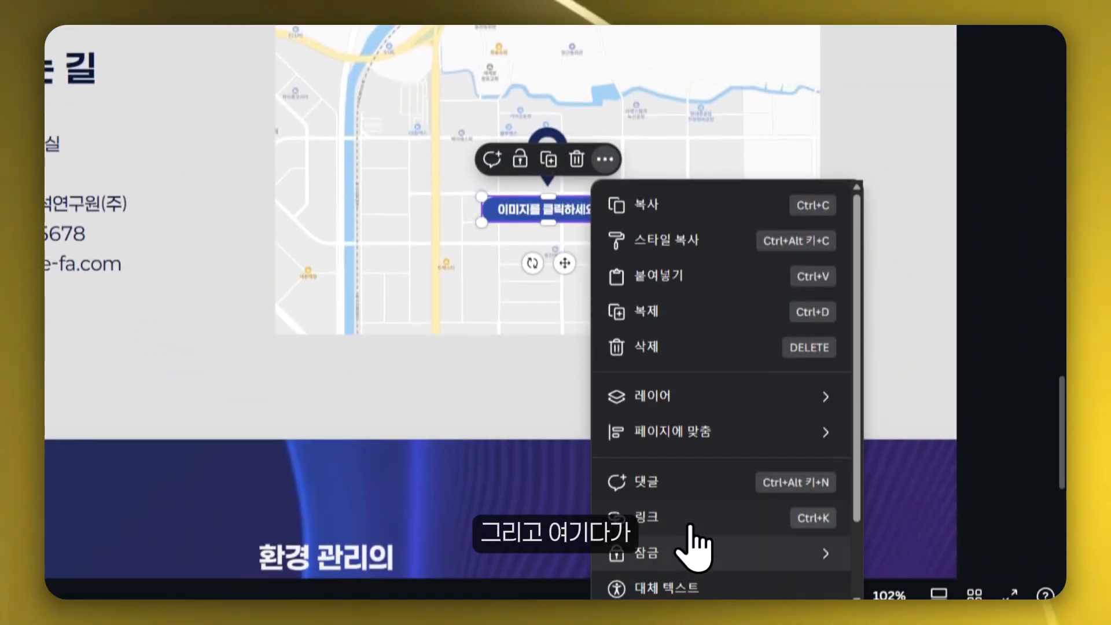
left_click(703, 502)
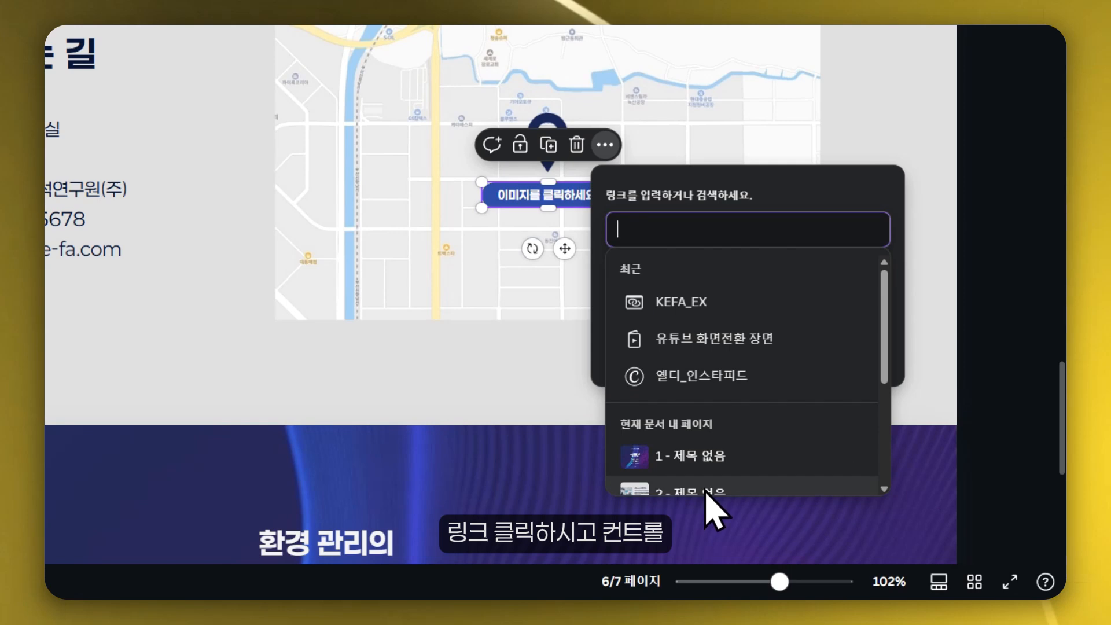
left_click(859, 332)
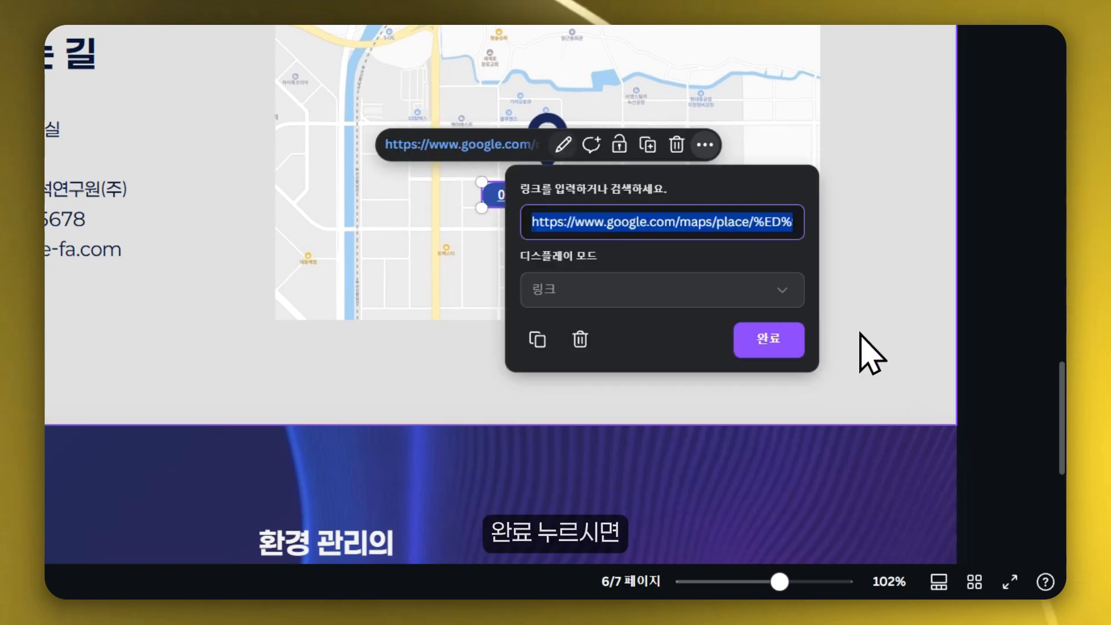
left_click(785, 342)
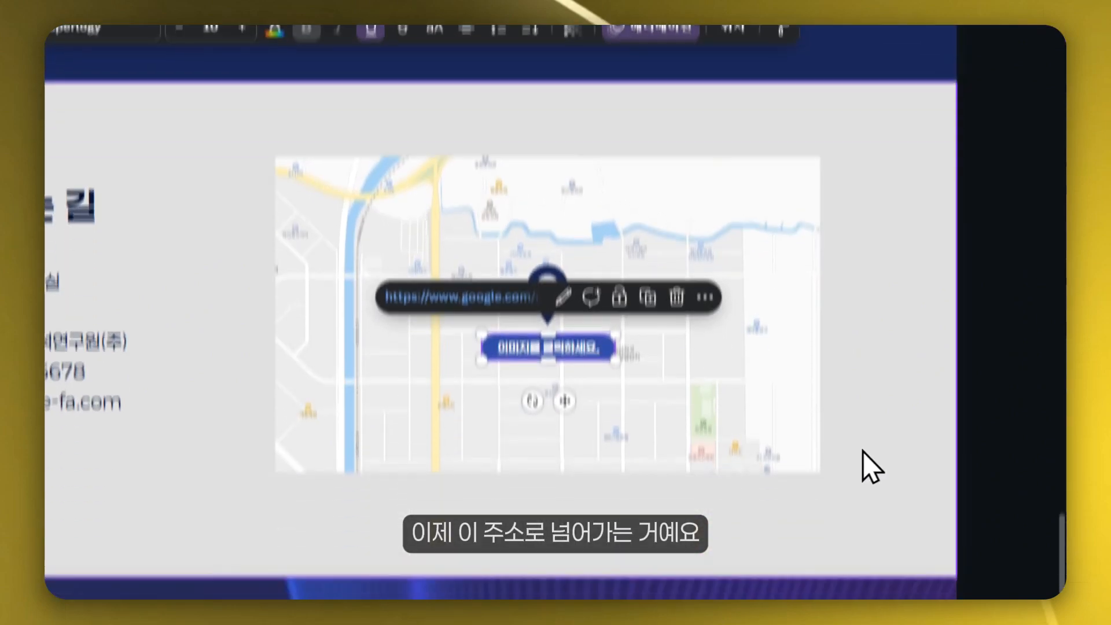
- Open the link field for the 워크샵 바로 신청하기 button without entering a link
left_click(882, 509)
scroll(884, 511, "down", 4)
scroll(876, 429, "down", 4)
left_click(456, 406)
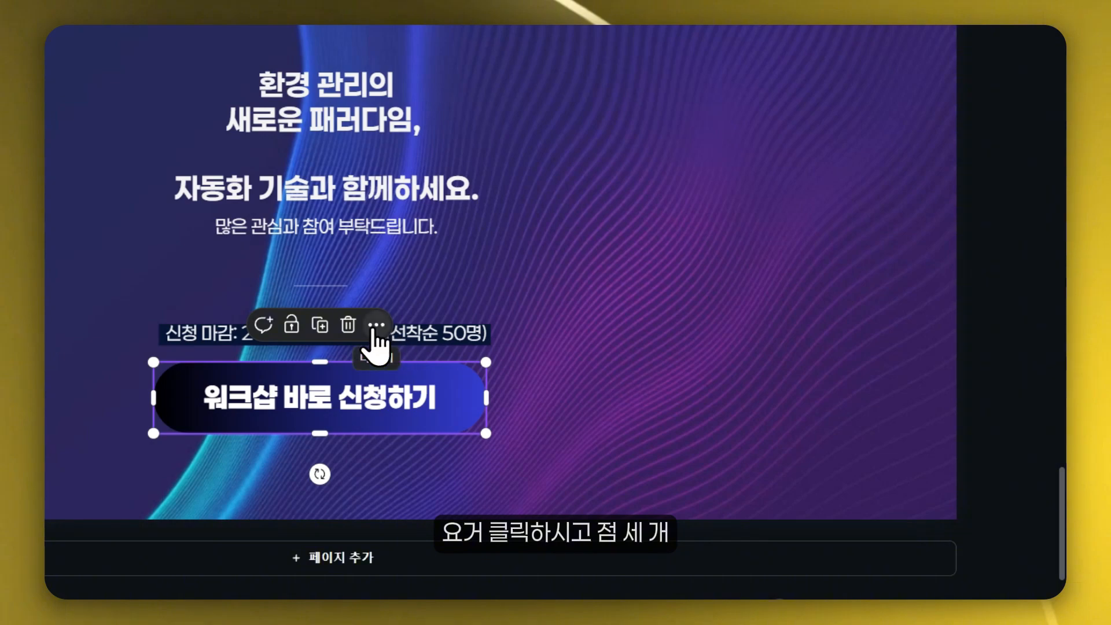
left_click(376, 325)
left_click(431, 152)
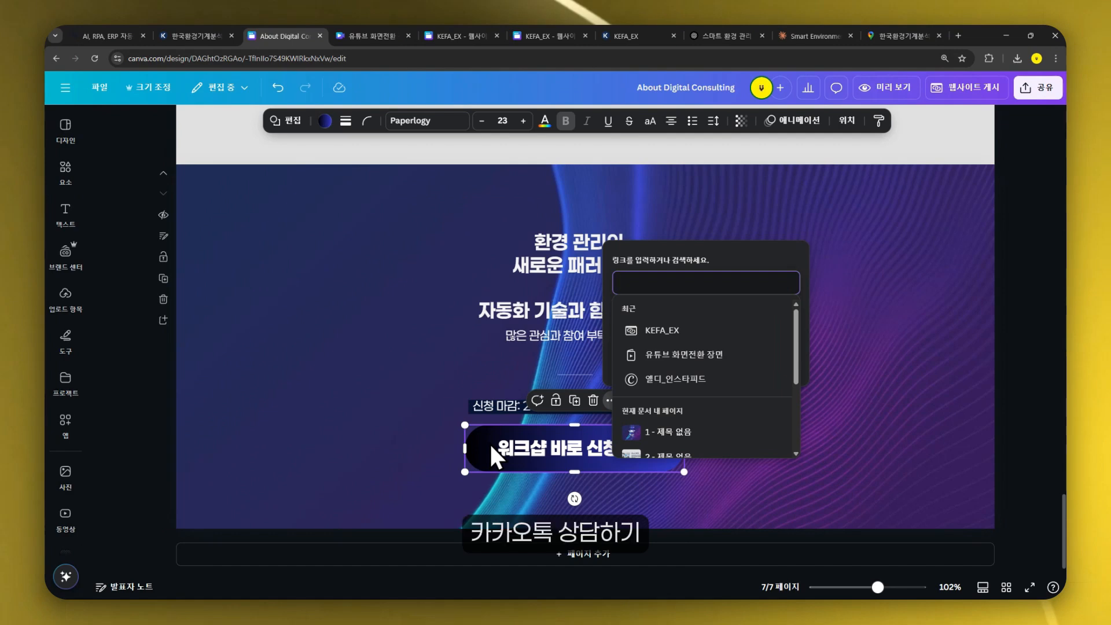
left_click(347, 417)
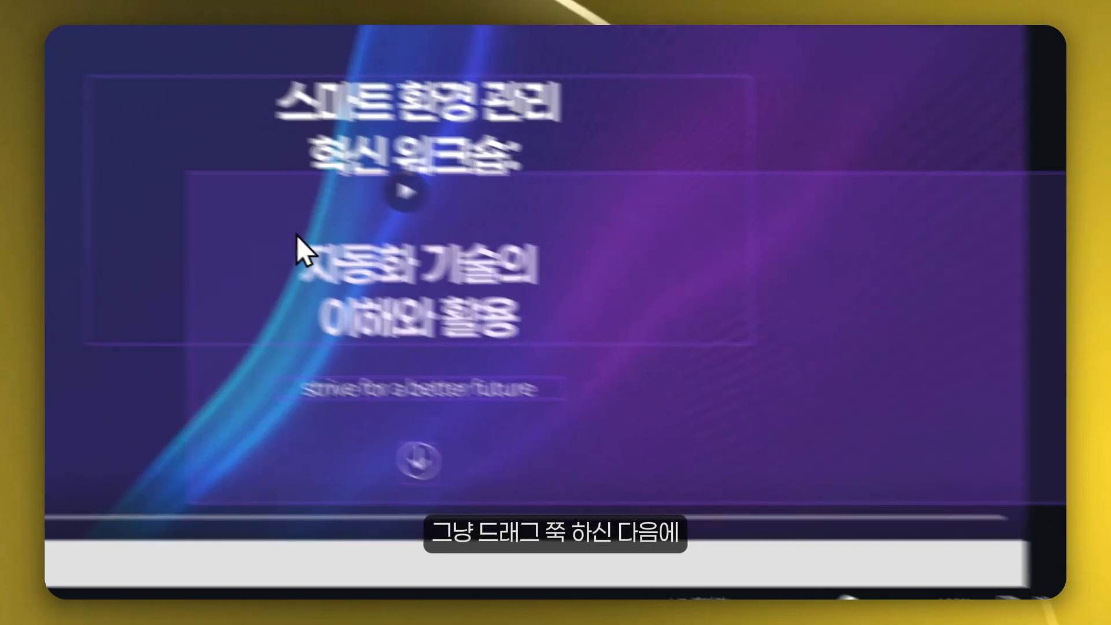
- Select the hero title block on the first page and apply the 떠오르기 animation
left_click_drag(297, 235, 248, 204)
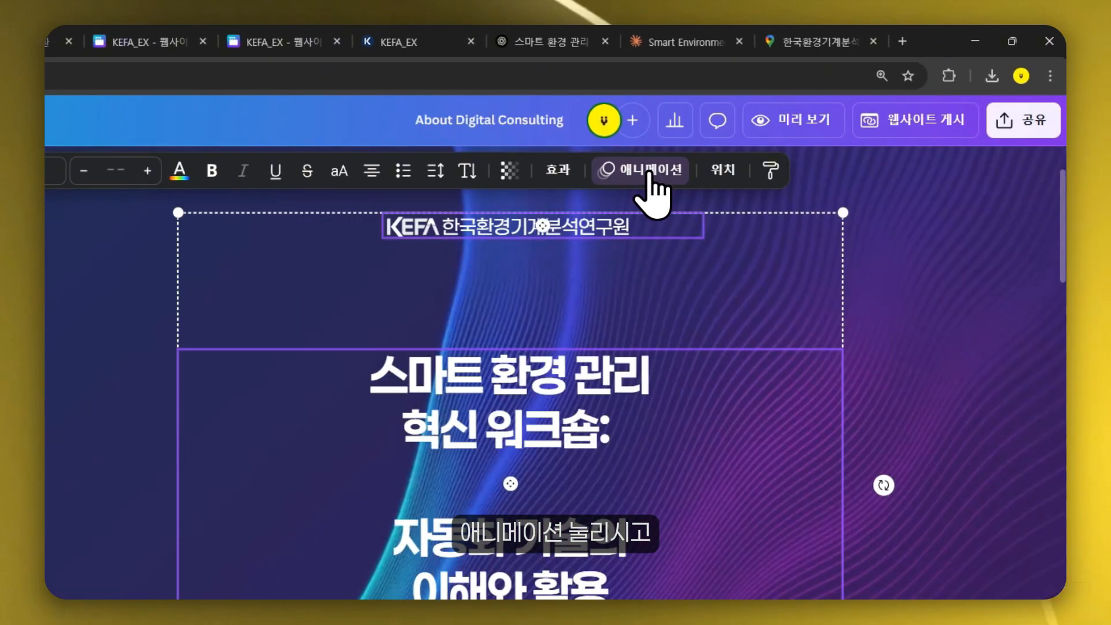
left_click(659, 173)
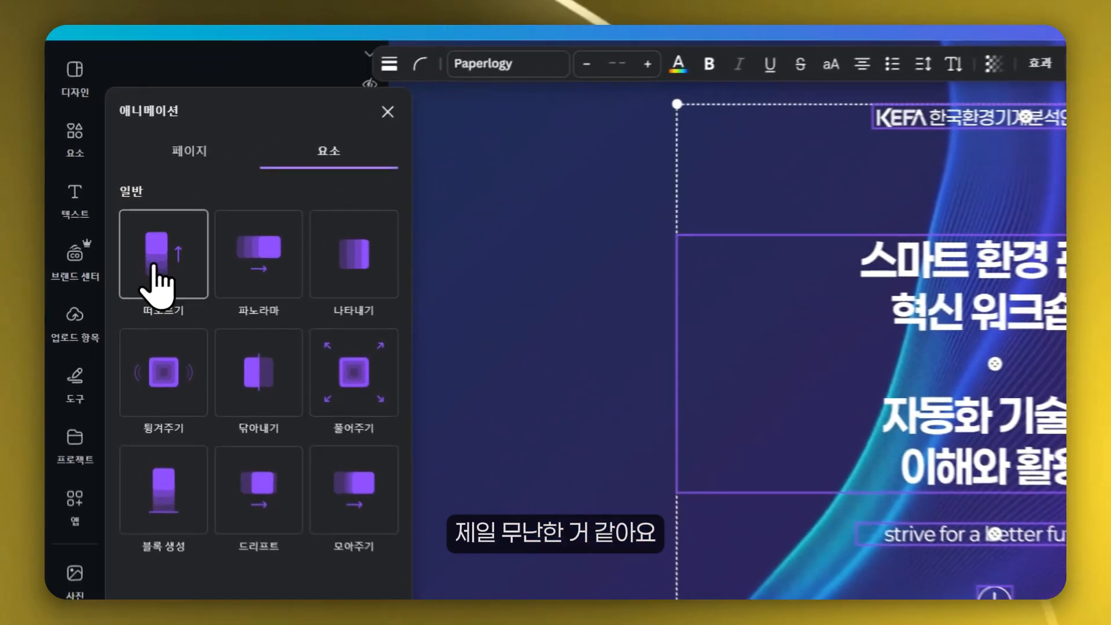
left_click(122, 262)
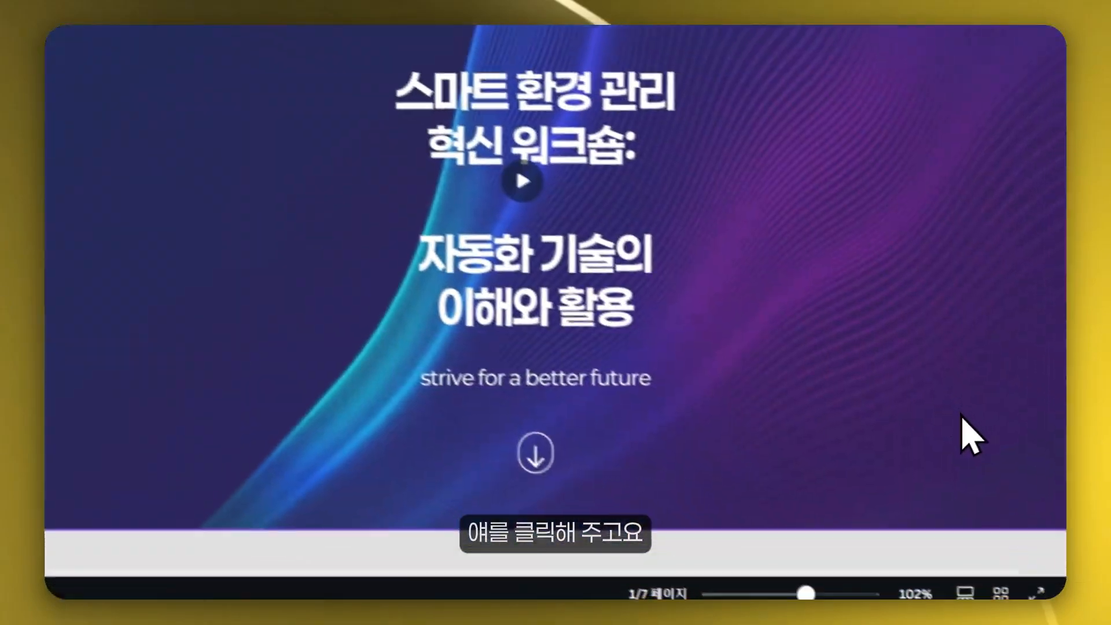
- Open the website preview and switch it to mobile view
scroll(962, 415, "down", 6)
left_click_drag(942, 406, 247, 226)
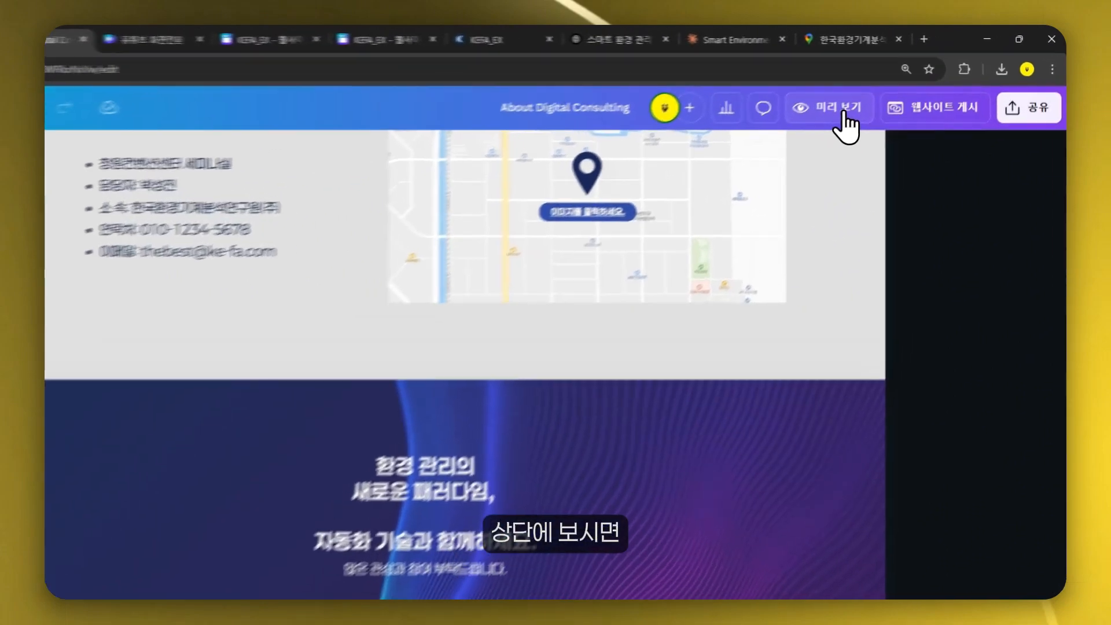
left_click(891, 88)
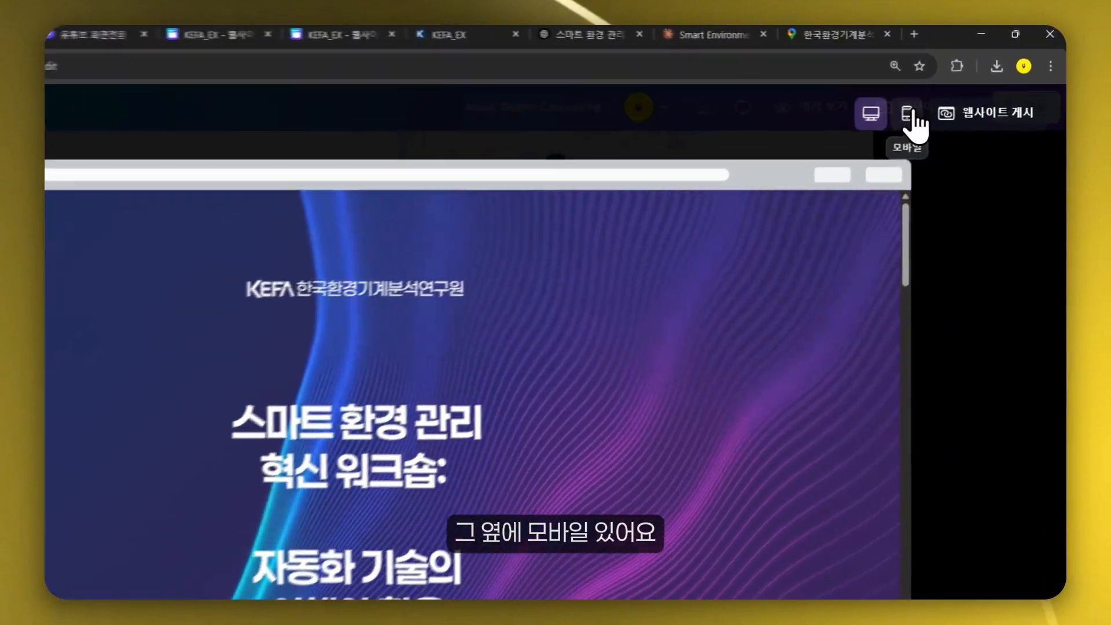
left_click(909, 114)
- Scroll through the mobile preview to check how each section's layout and text spacing appear
scroll(289, 463, "down", 5)
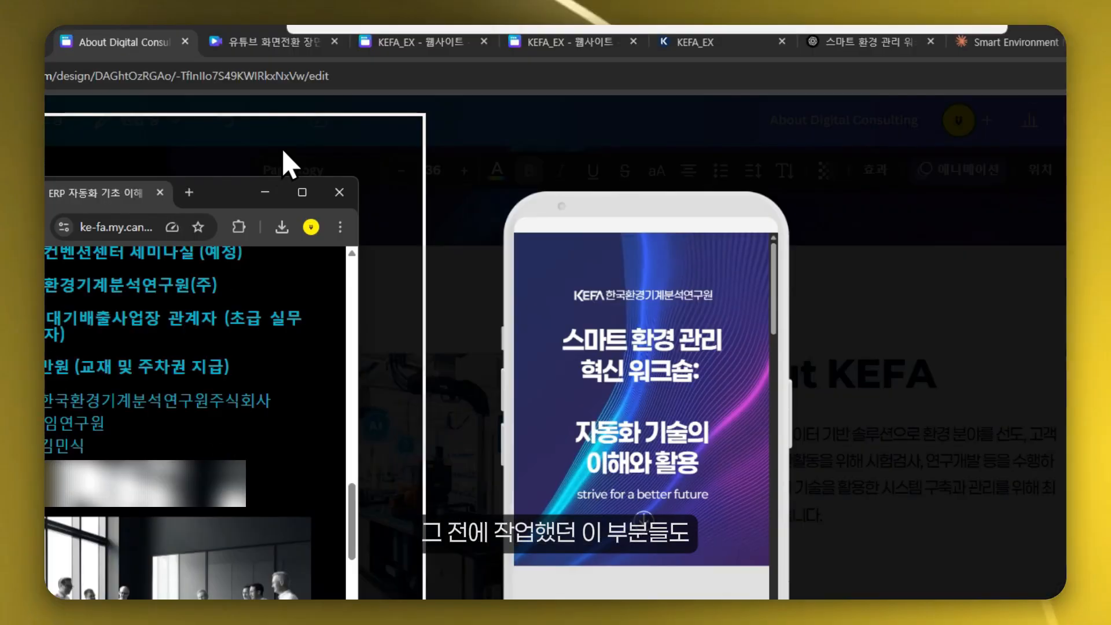
left_click_drag(293, 117, 321, 191)
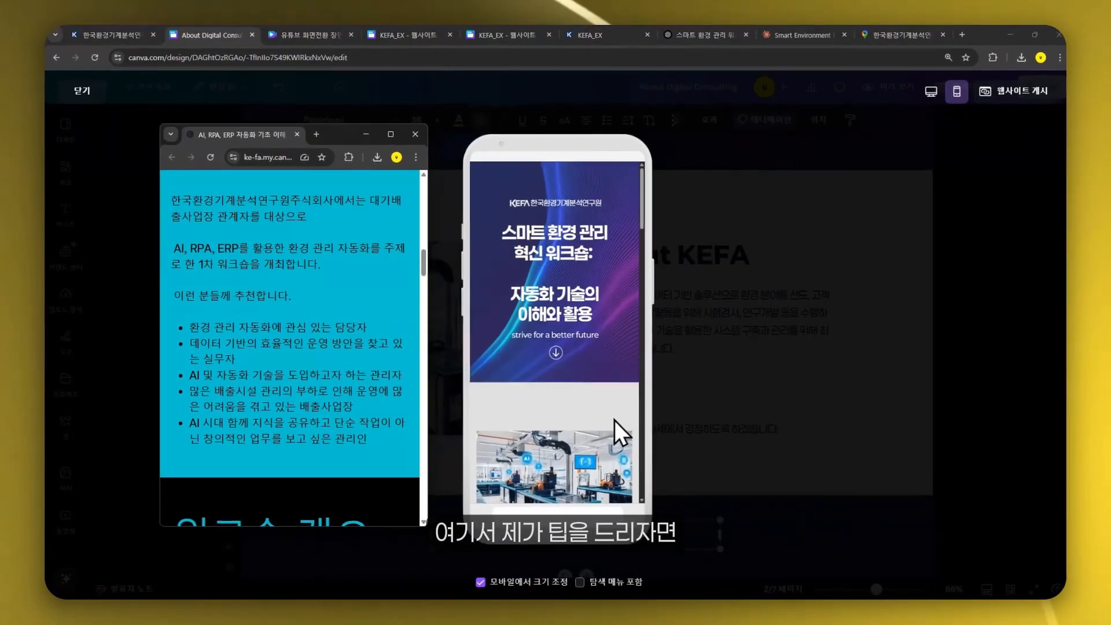
scroll(560, 369, "down", 5)
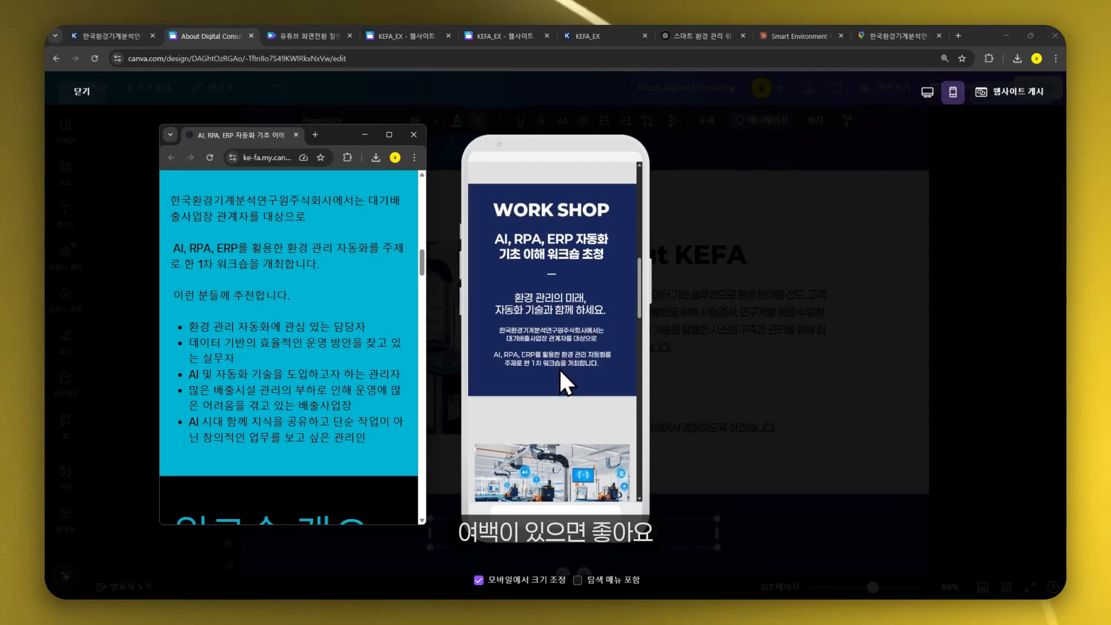
scroll(567, 384, "up", 2)
scroll(566, 384, "up", 3)
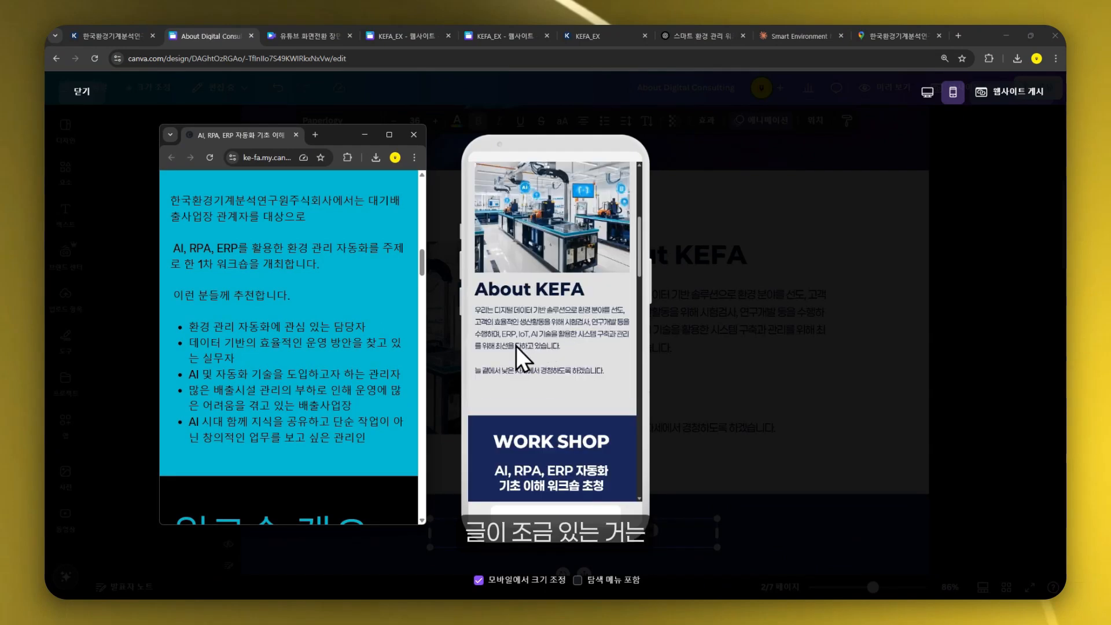
scroll(525, 353, "down", 3)
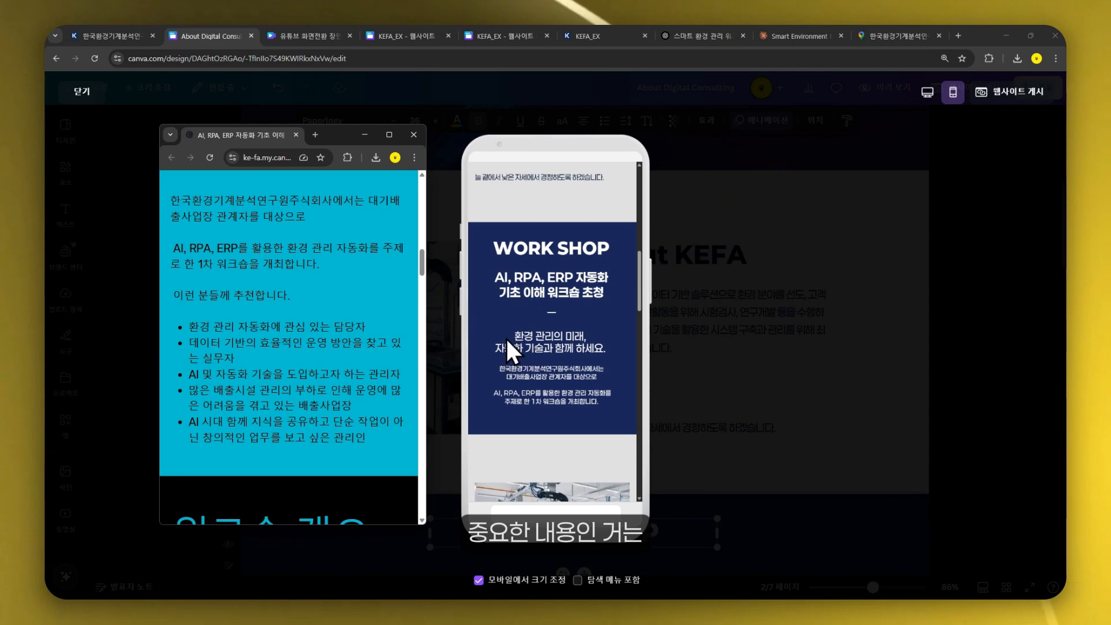
scroll(560, 417, "down", 3)
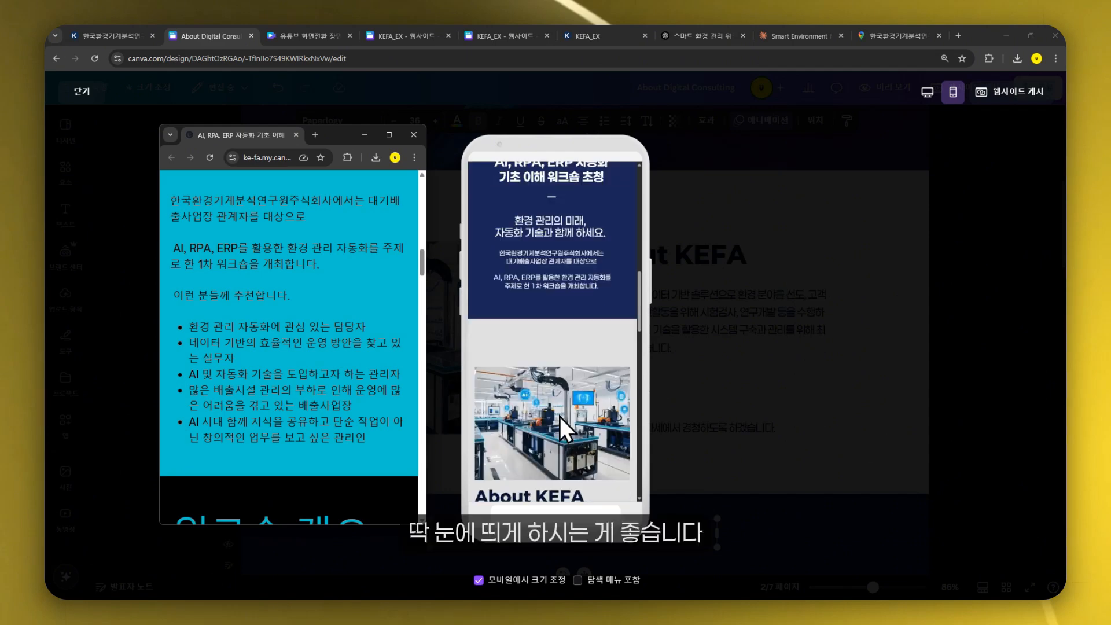
scroll(560, 416, "down", 3)
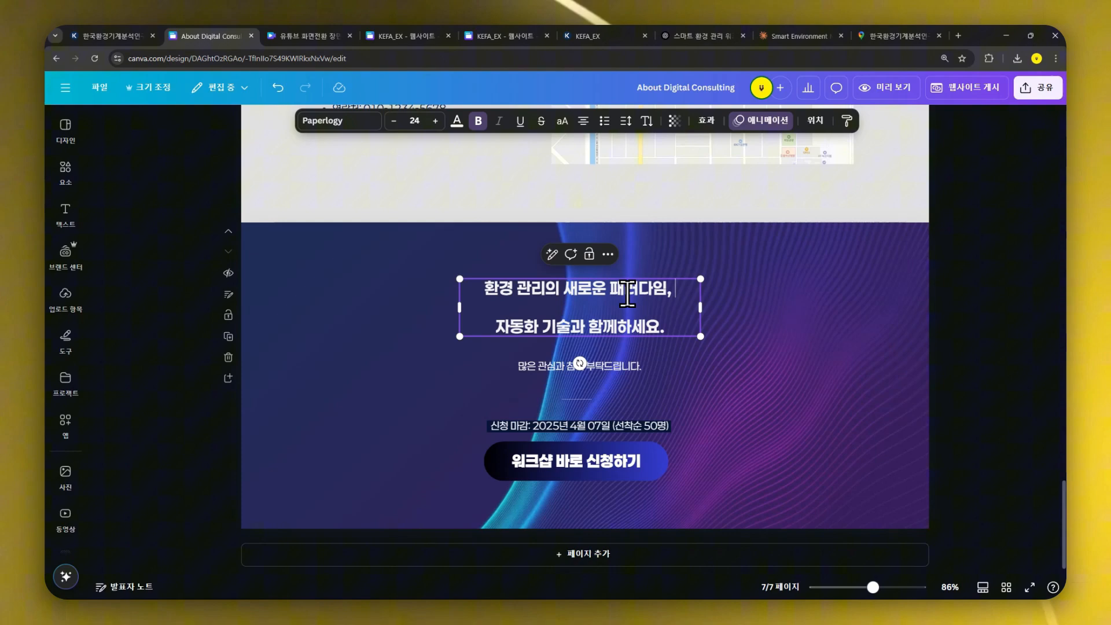
- Join the closing headline's lines into one paragraph and widen its text box
key("Delete")
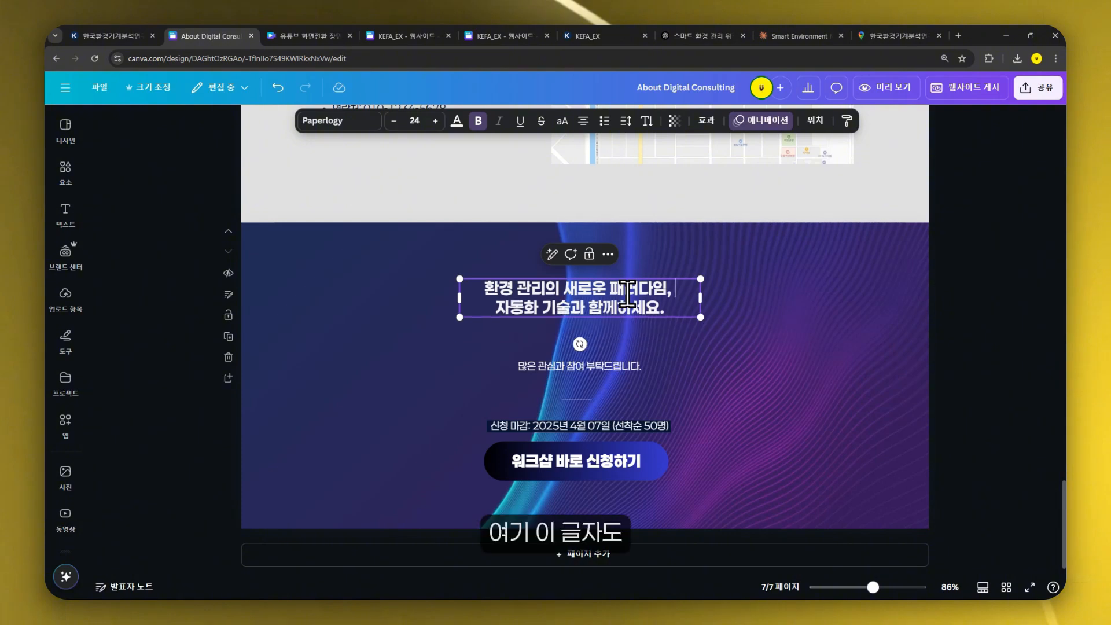
left_click_drag(692, 291, 723, 295)
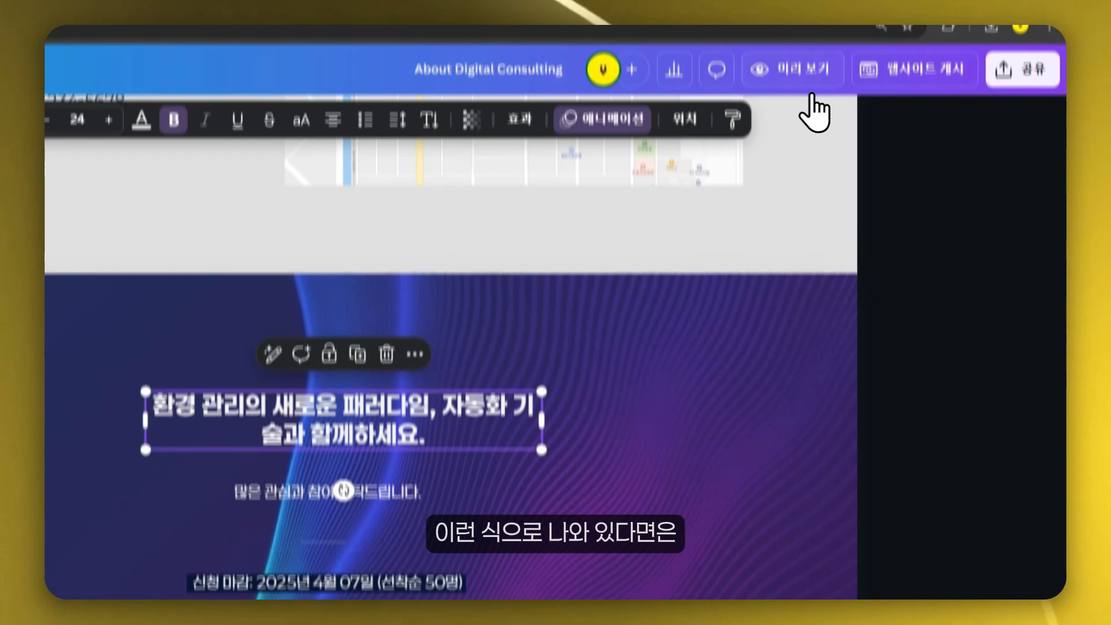
- Break the closing headline into lines after '환경 관리의' and '새로운 패러다임,' and add a blank line before the last line
left_click(814, 110)
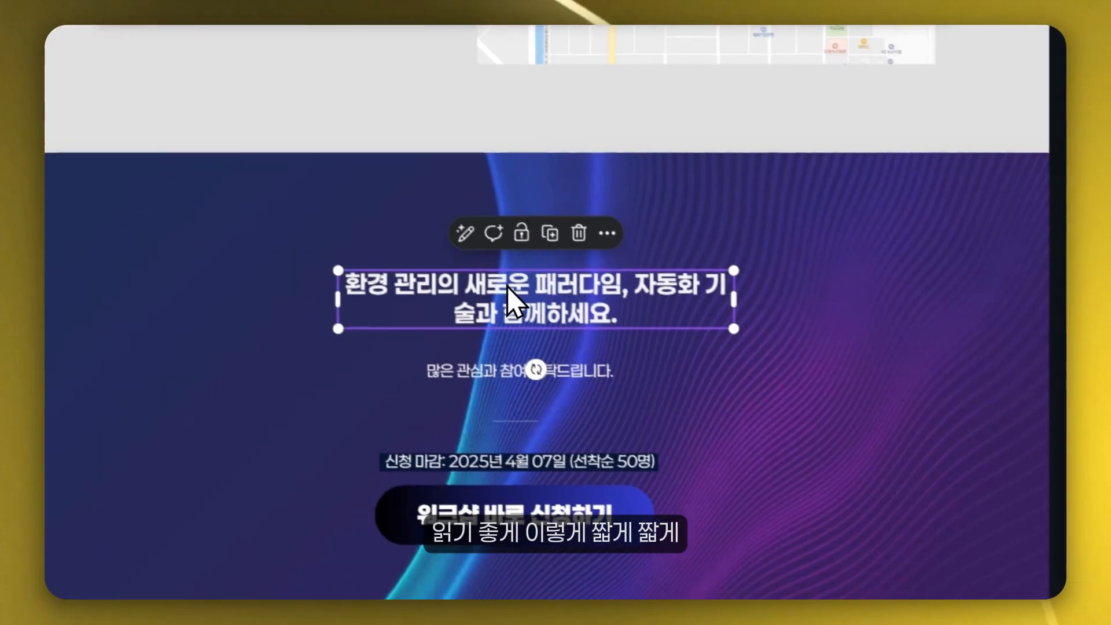
left_click(549, 312)
key("Return")
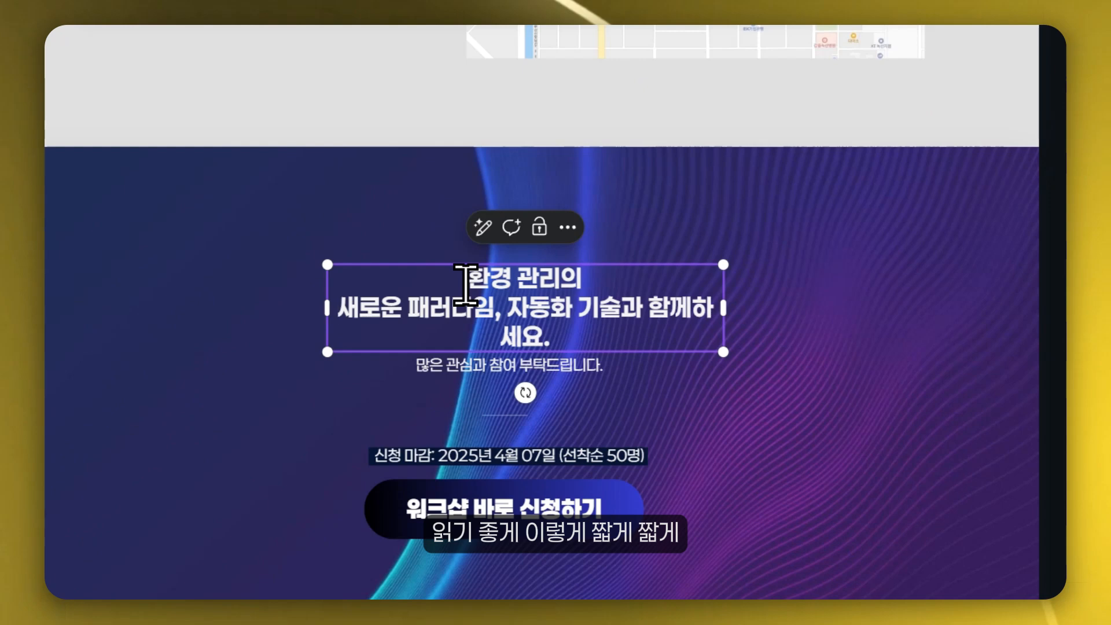
left_click(511, 306)
key("Return")
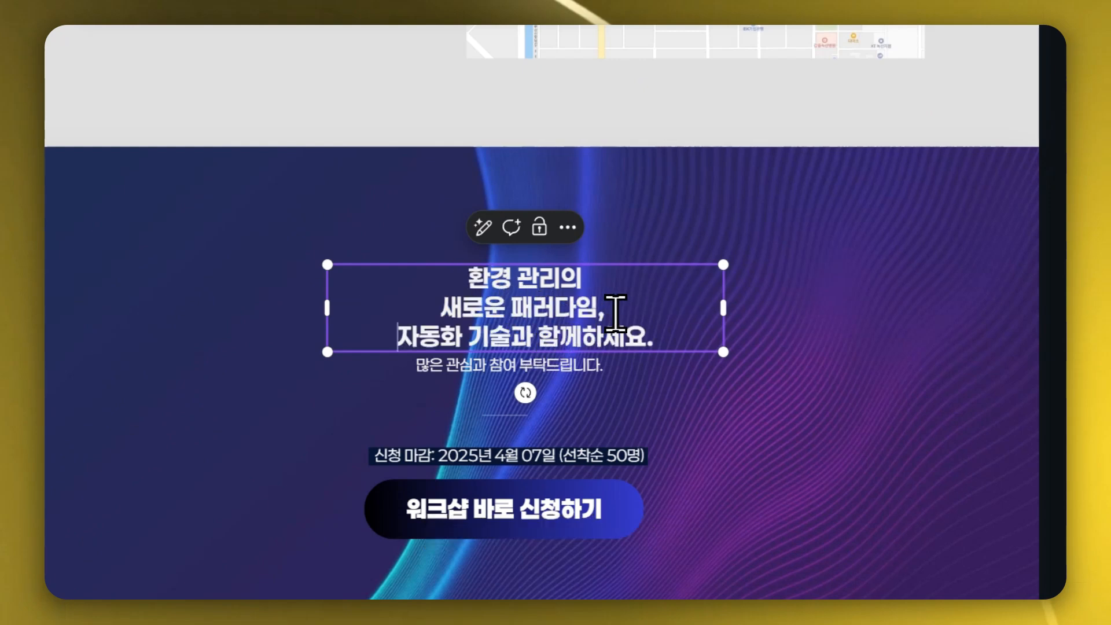
key("Return")
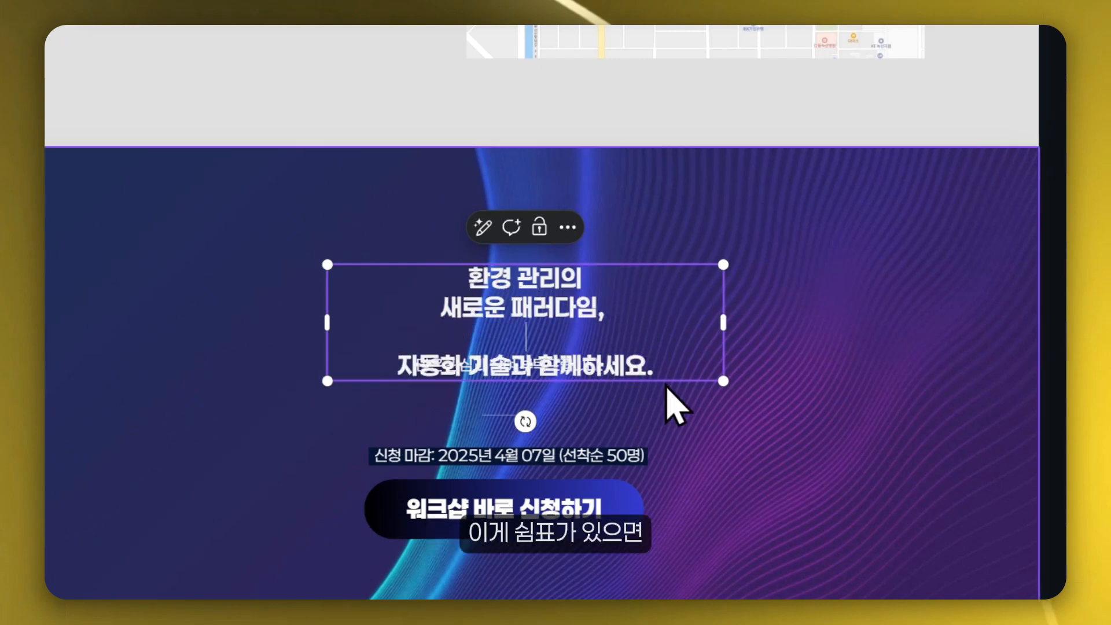
- Preview the site in mobile view and scroll to check the reformatted closing headline
scroll(637, 399, "down", 4)
scroll(636, 399, "right", 5)
left_click_drag(466, 235, 468, 186)
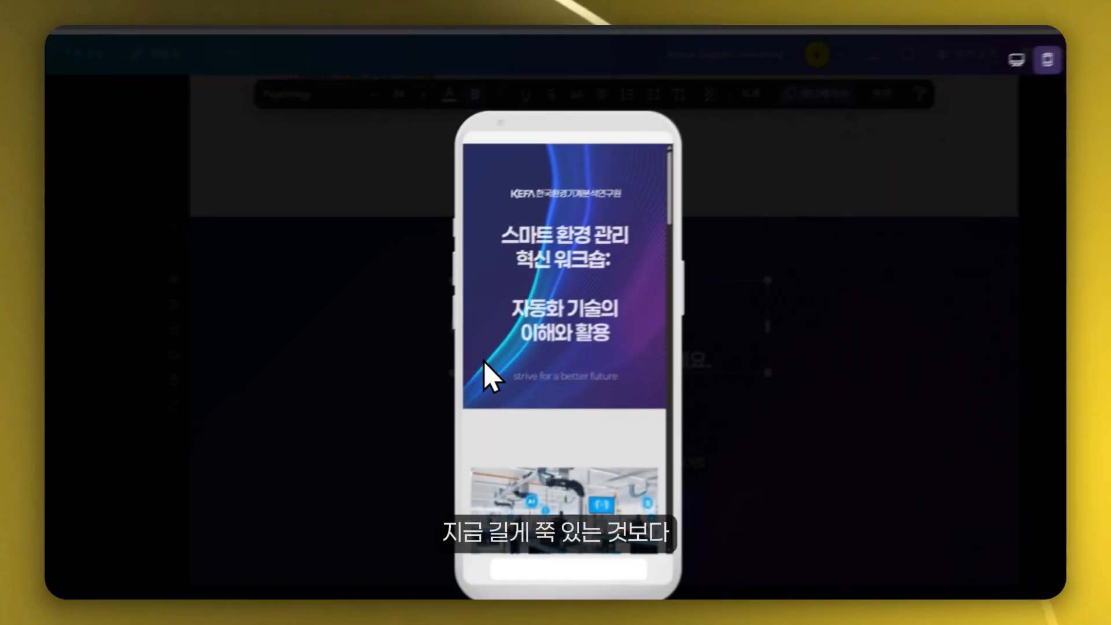
scroll(629, 353, "down", 6)
scroll(611, 400, "up", 2)
scroll(609, 422, "down", 10)
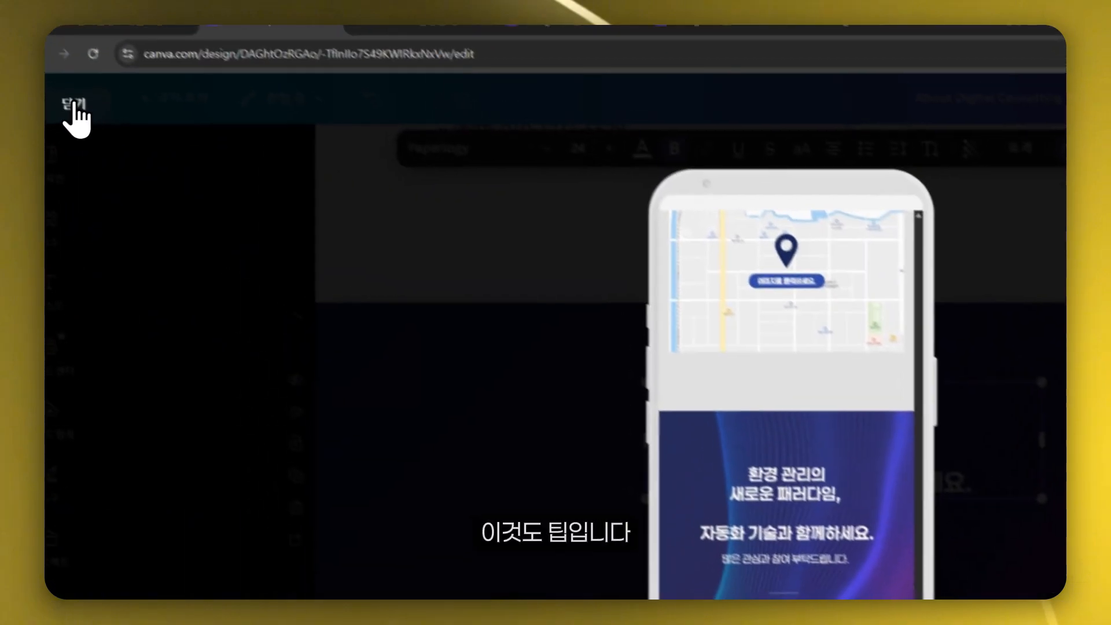
left_click(82, 91)
- Check the workshop section's text spacing in the mobile preview
scroll(926, 434, "up", 10)
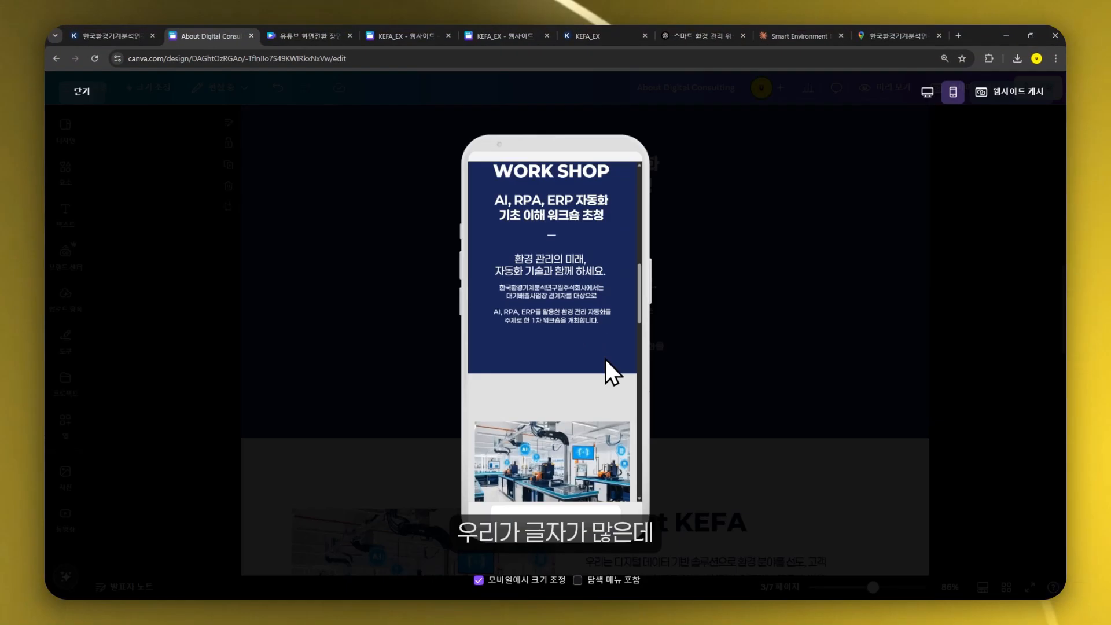
scroll(605, 360, "down", 3)
scroll(605, 359, "up", 3)
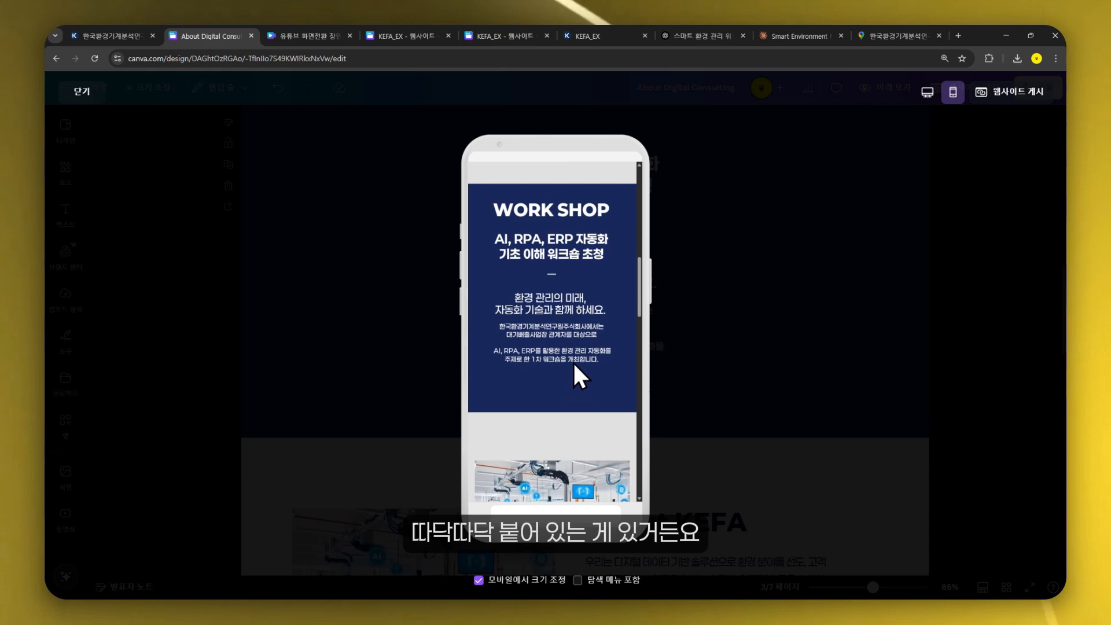
left_click(529, 387)
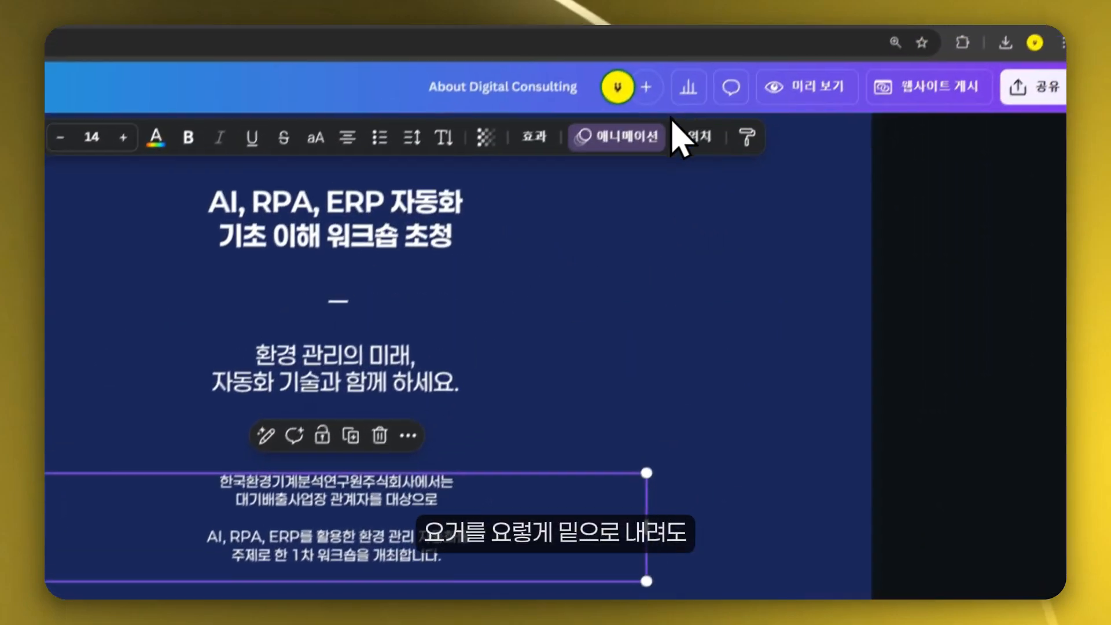
left_click(795, 107)
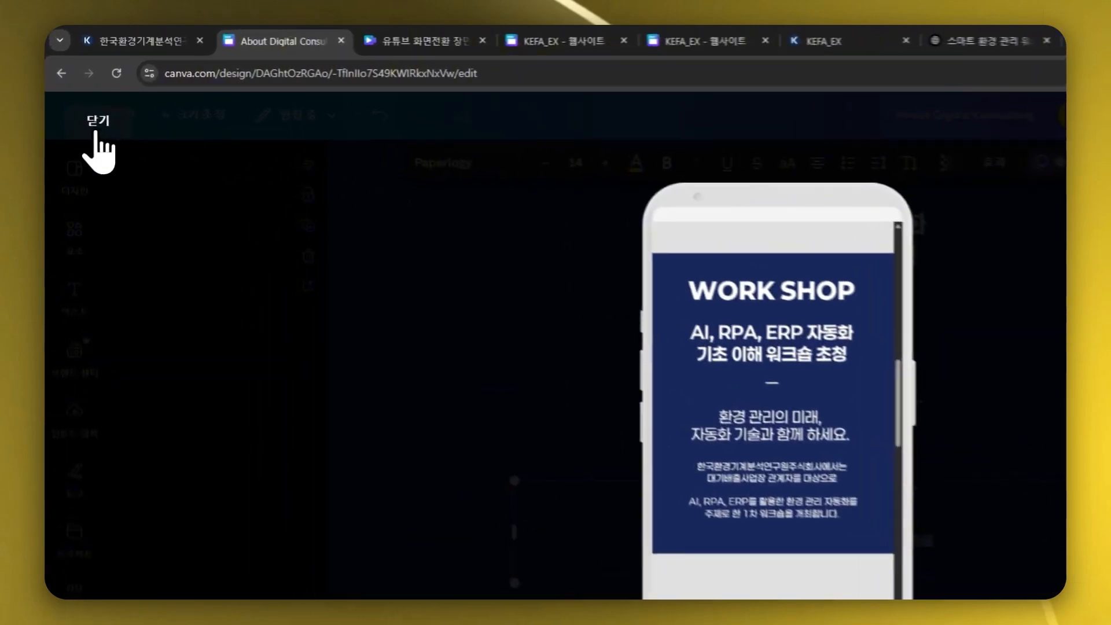
left_click(82, 91)
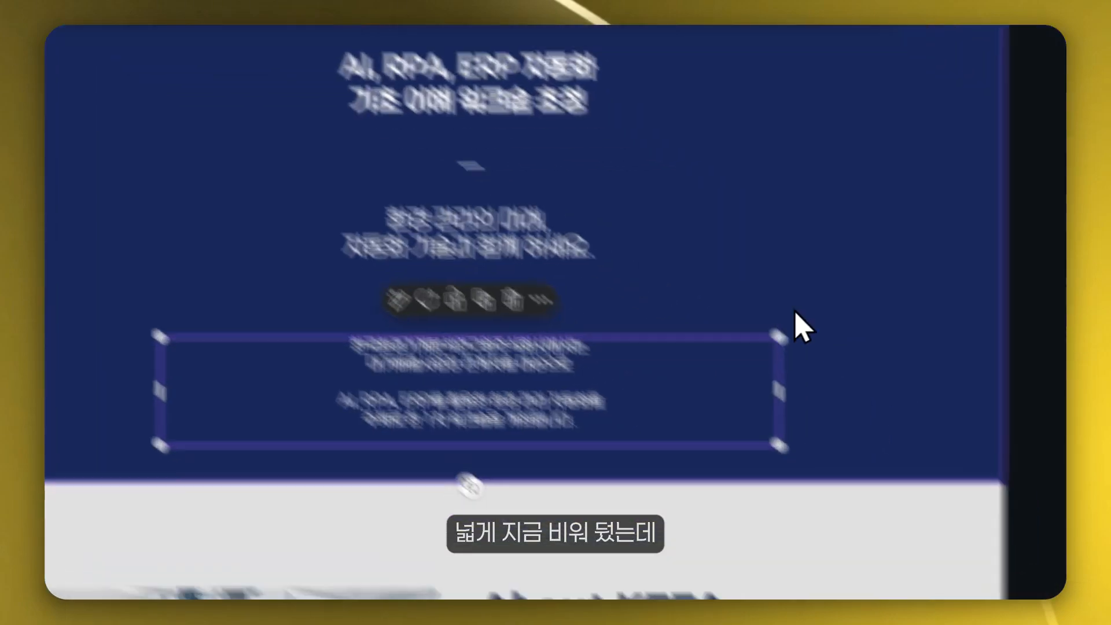
left_click(310, 280)
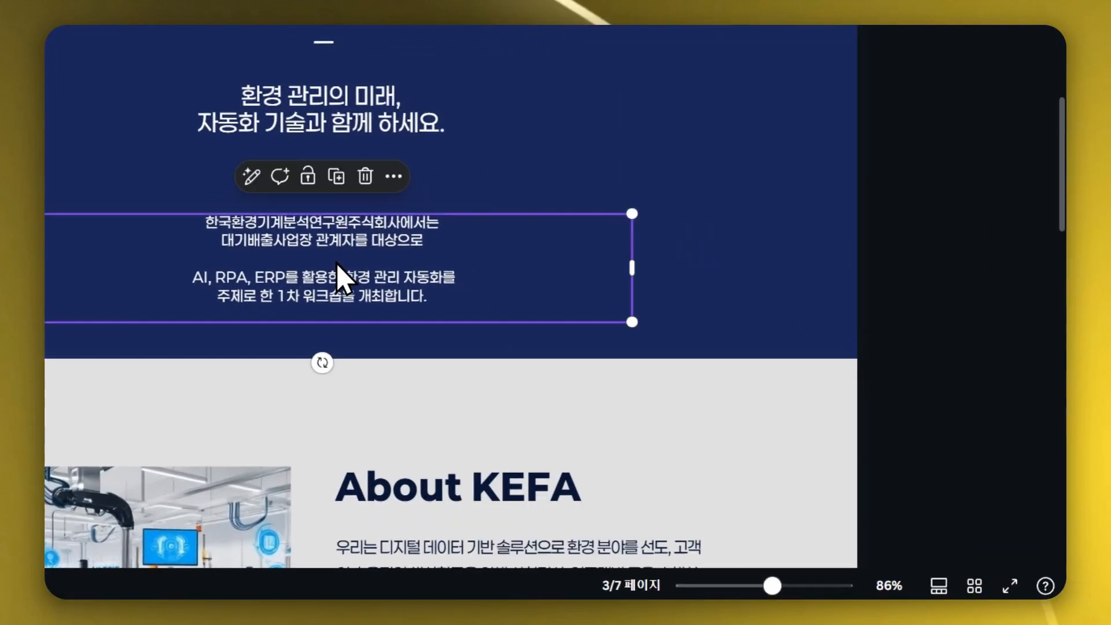
left_click_drag(310, 280, 353, 226)
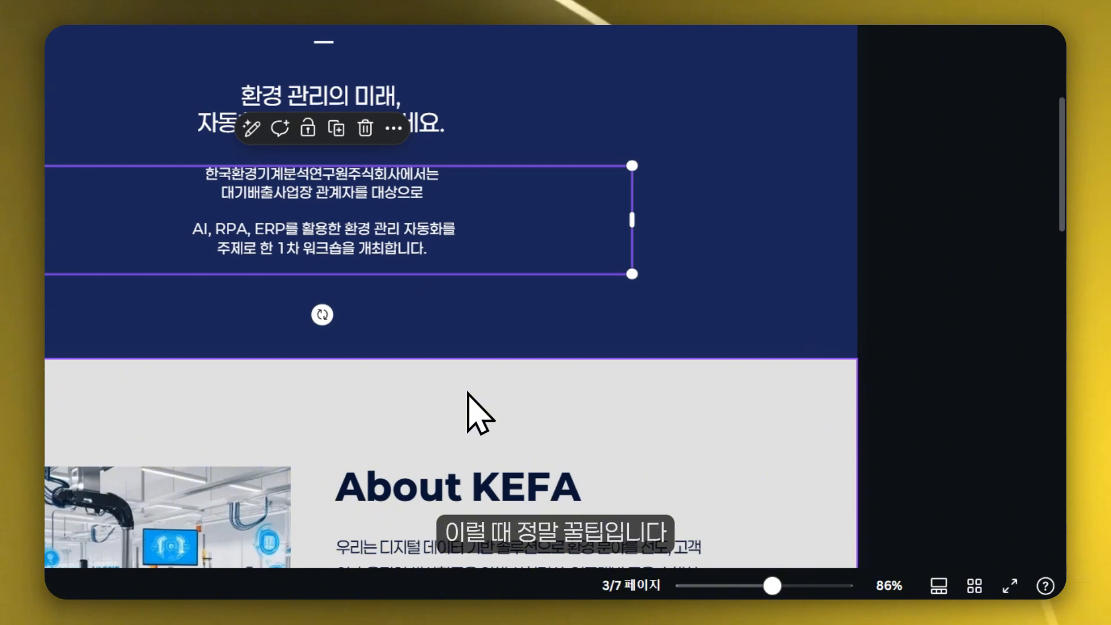
key("ctrl+z")
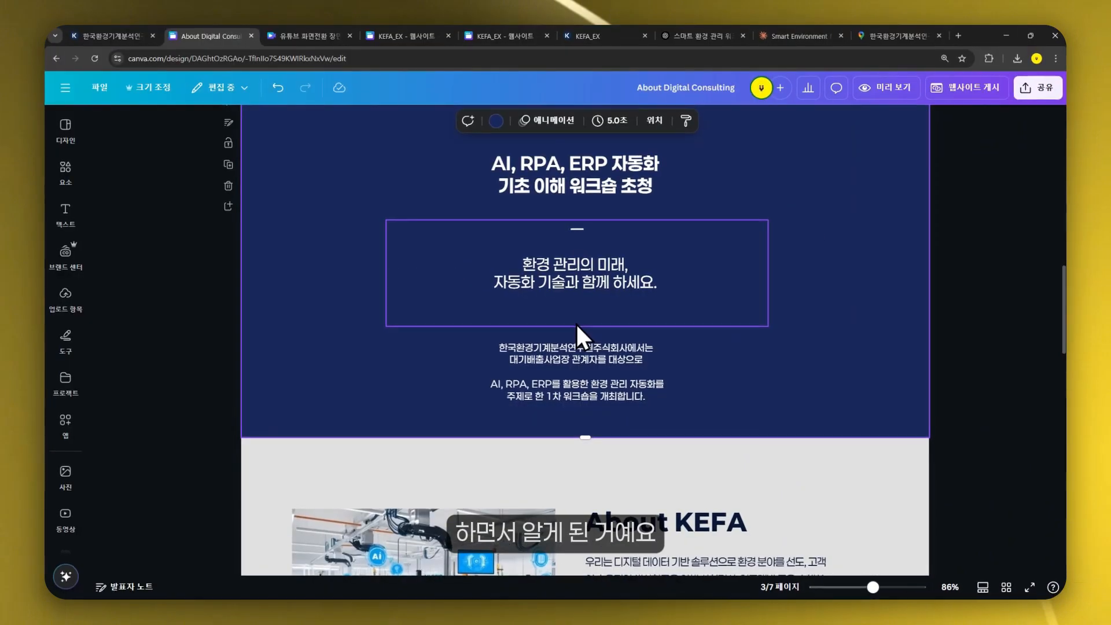
- Insert a square shape between the workshop subtitle and description as a spacer and set its transparency to 0
left_click(65, 166)
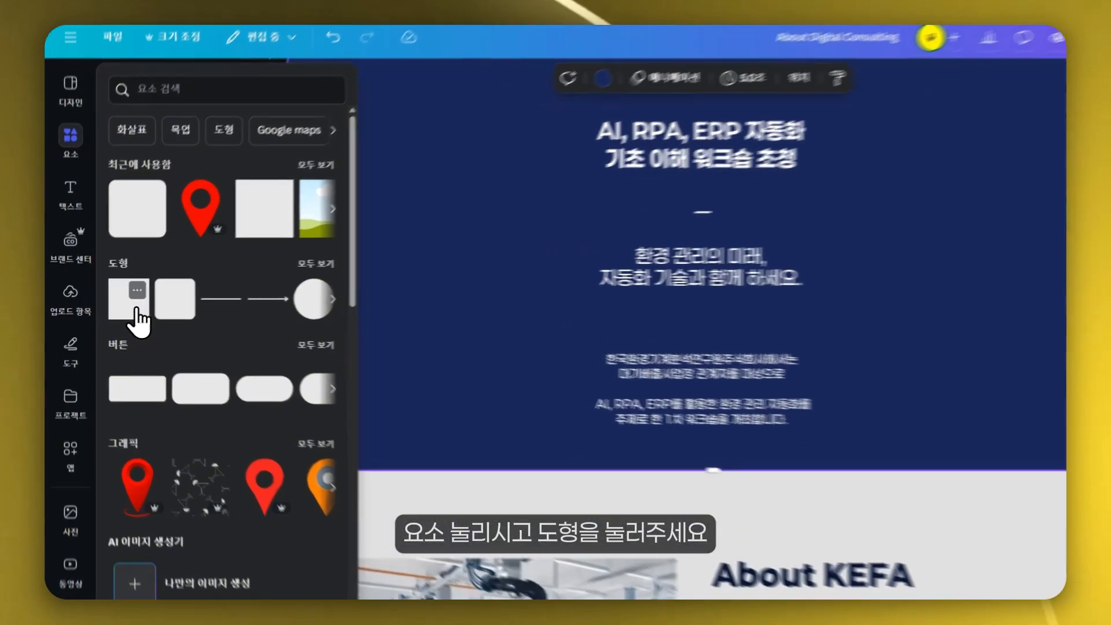
left_click(118, 308)
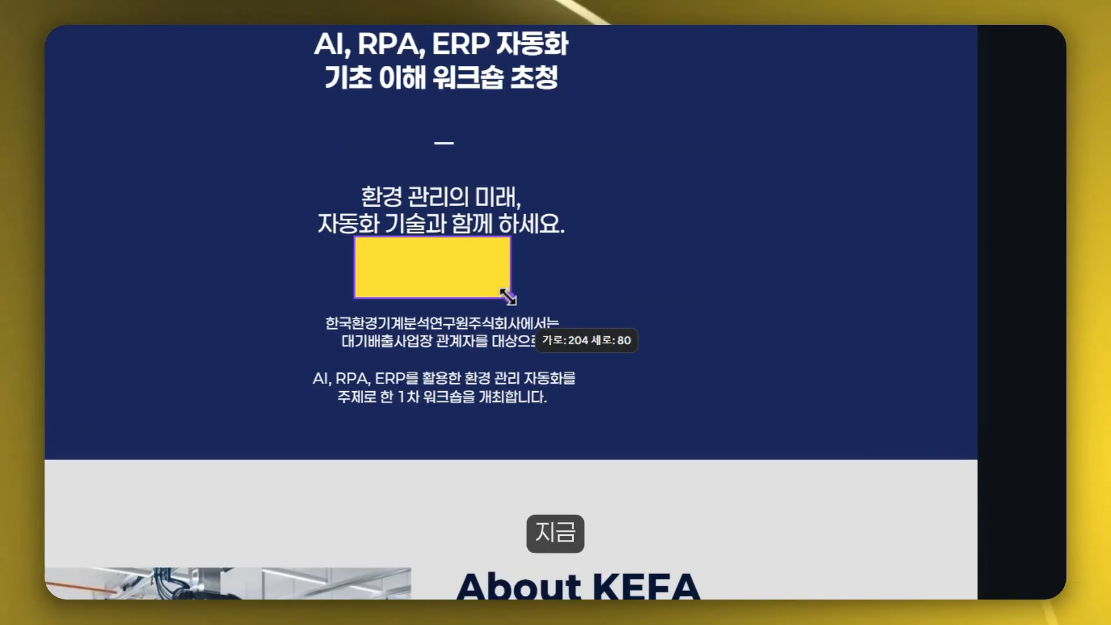
left_click_drag(508, 293, 501, 285)
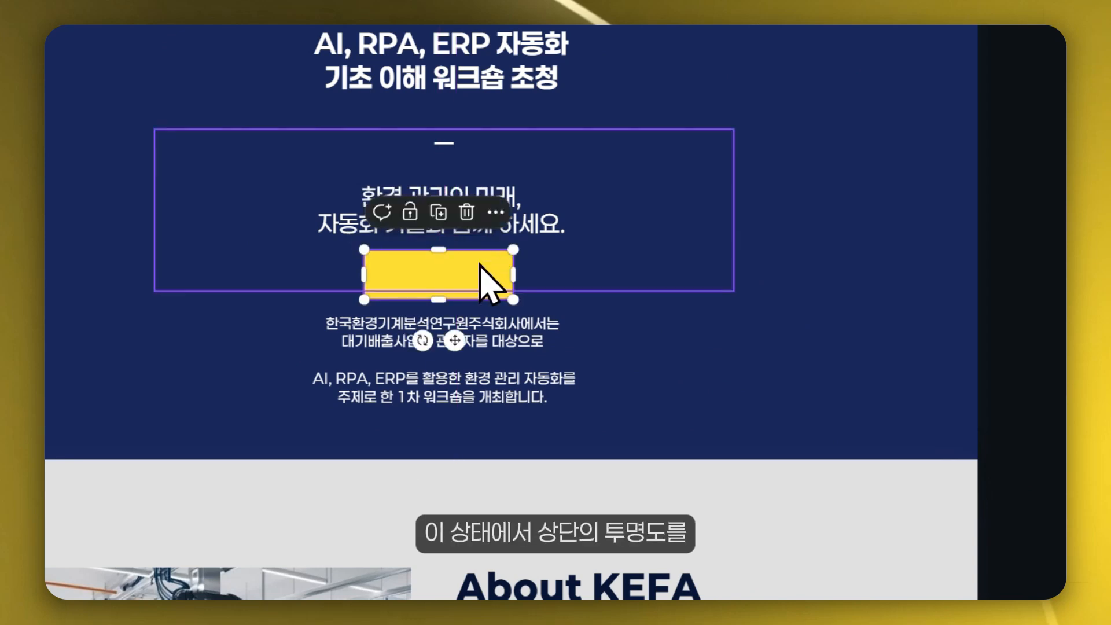
left_click(608, 127)
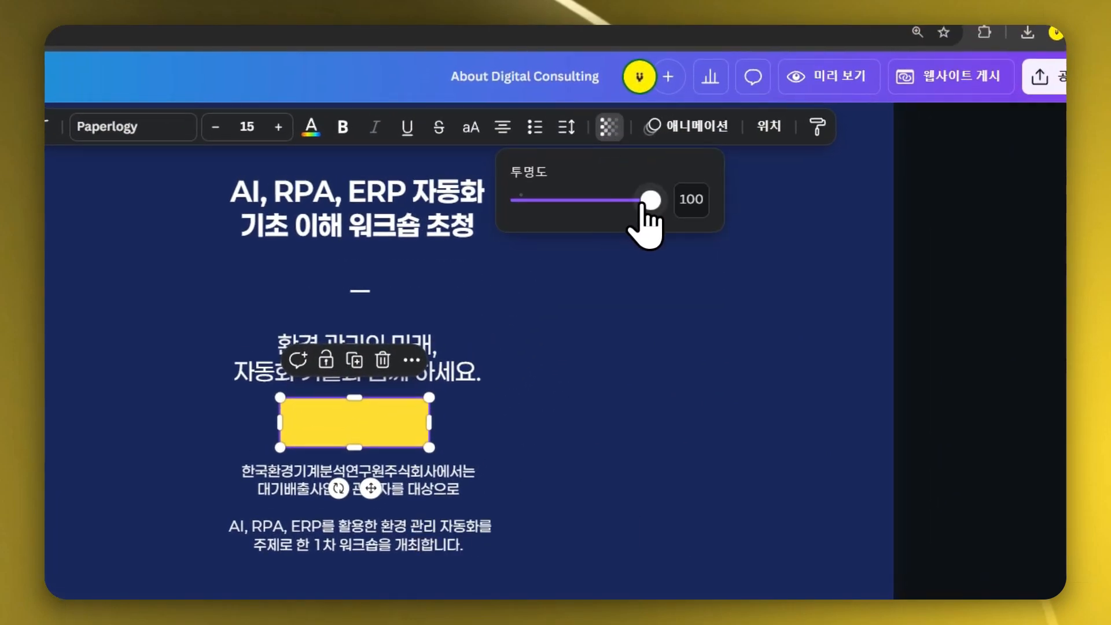
left_click_drag(650, 200, 512, 200)
left_click(491, 414)
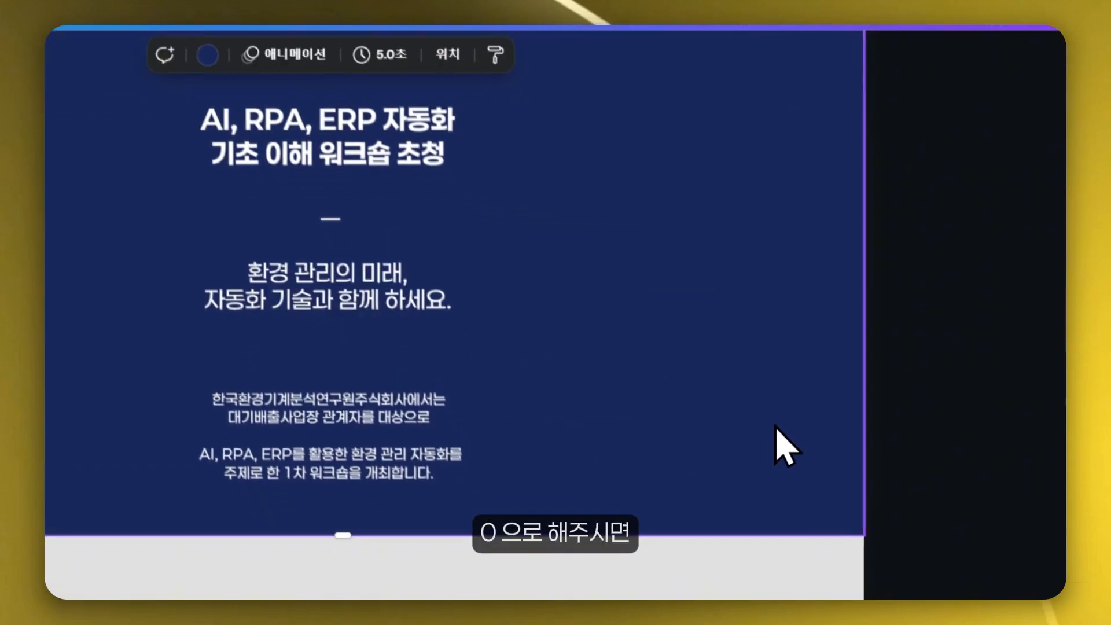
- Preview the site in mobile view and scroll to check the new spacing in the workshop section
left_click(325, 392)
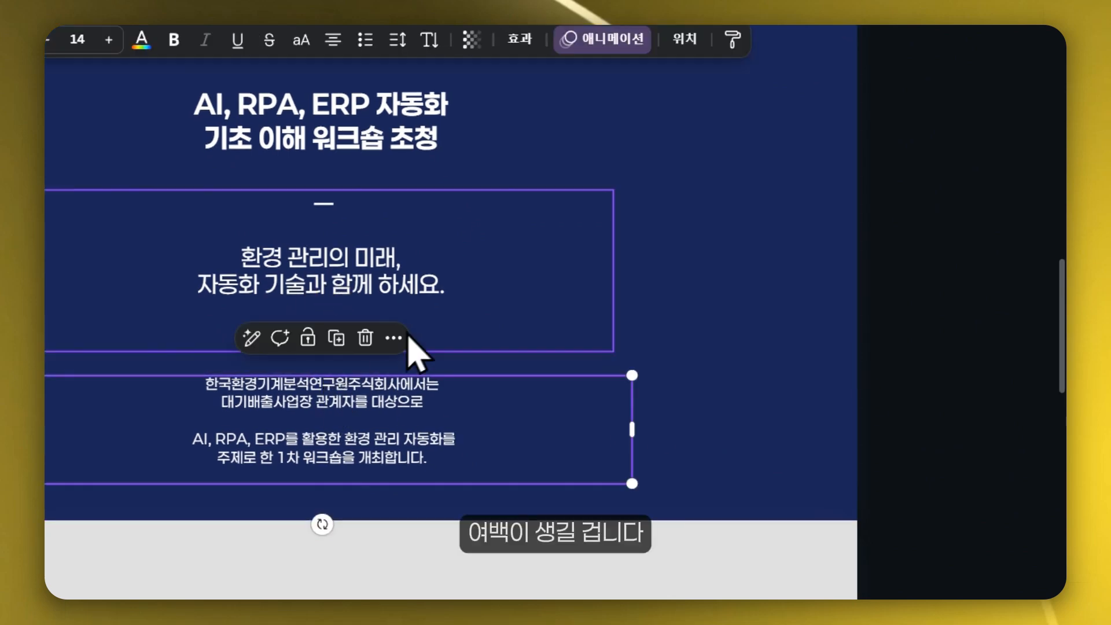
left_click(804, 119)
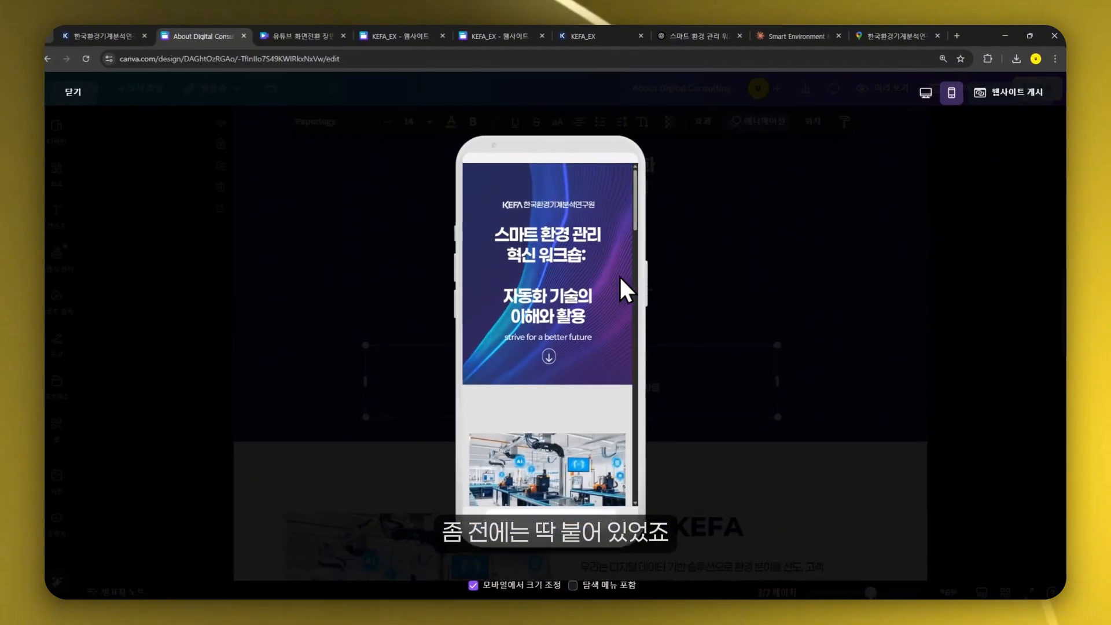
scroll(607, 287, "down", 5)
scroll(608, 289, "down", 2)
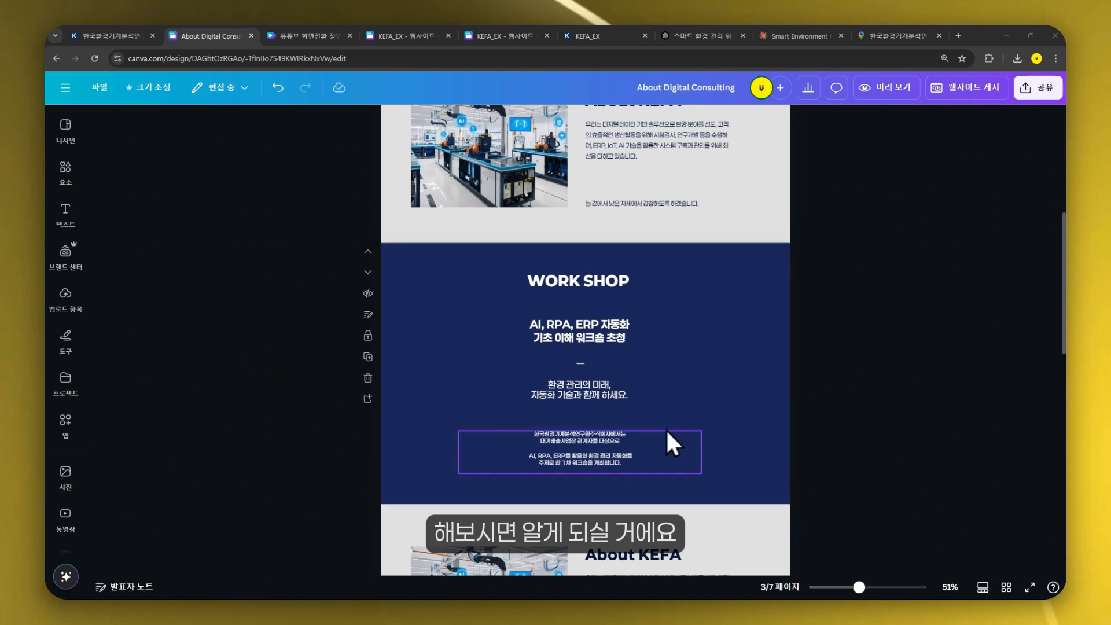
- Open website publishing and set the site URL path to yellow
scroll(859, 310, "down", 5)
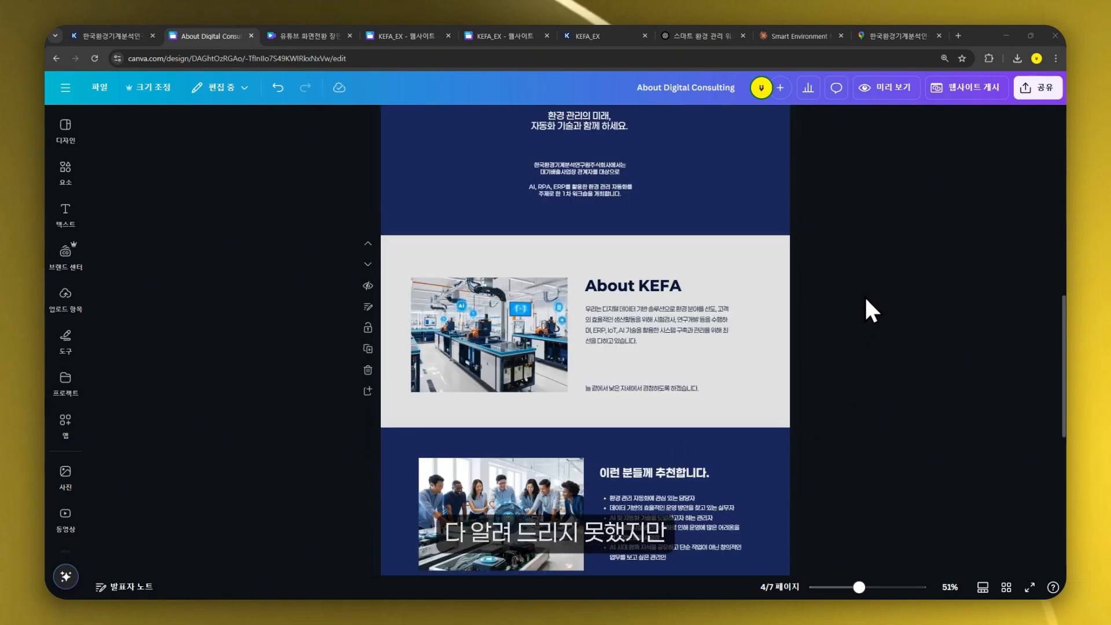
scroll(866, 307, "up", 10)
scroll(949, 298, "up", 2)
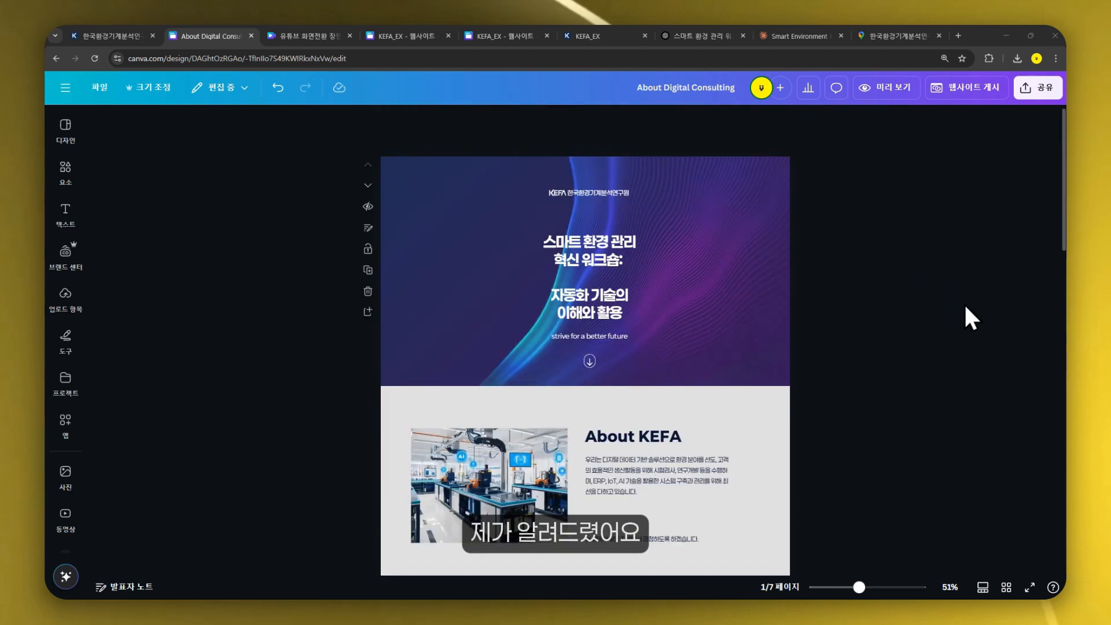
scroll(870, 372, "up", 3)
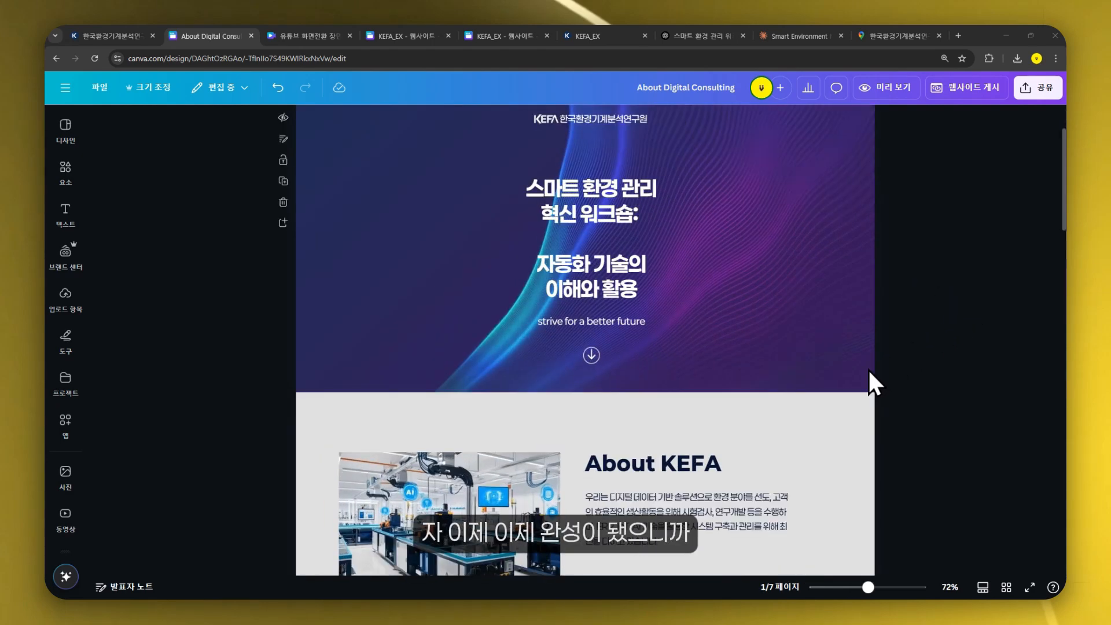
scroll(868, 368, "up", 2)
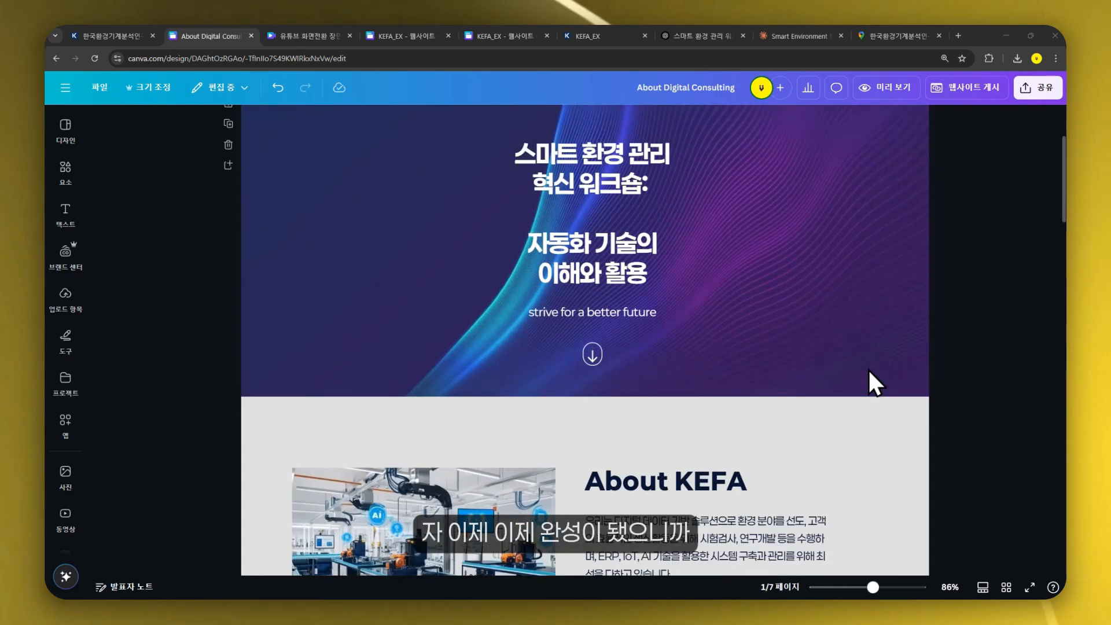
left_click(975, 90)
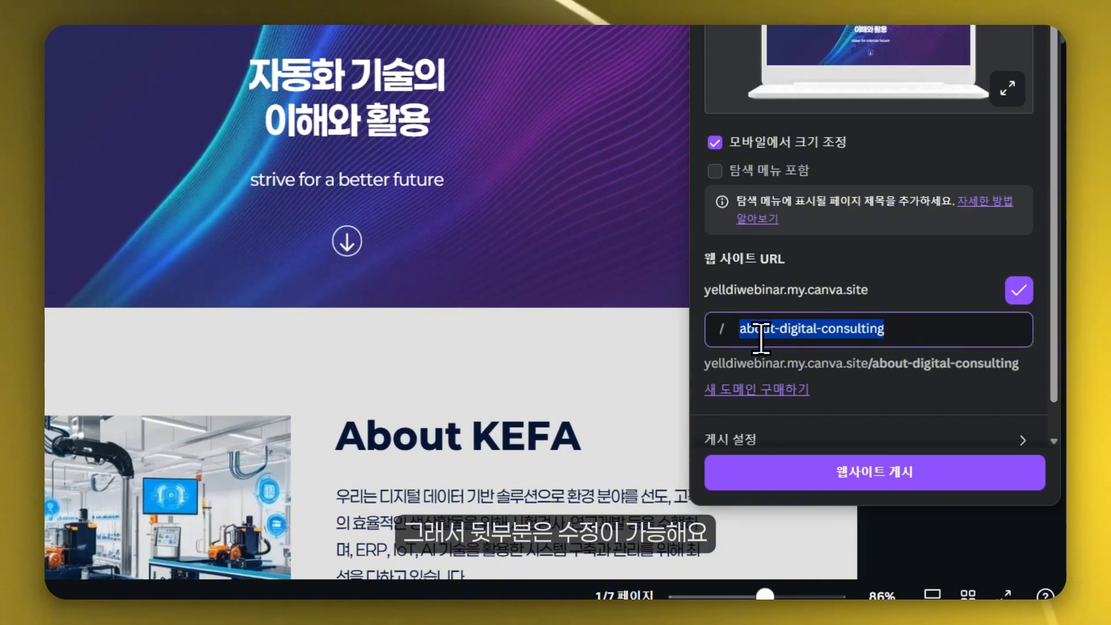
type("yellow")
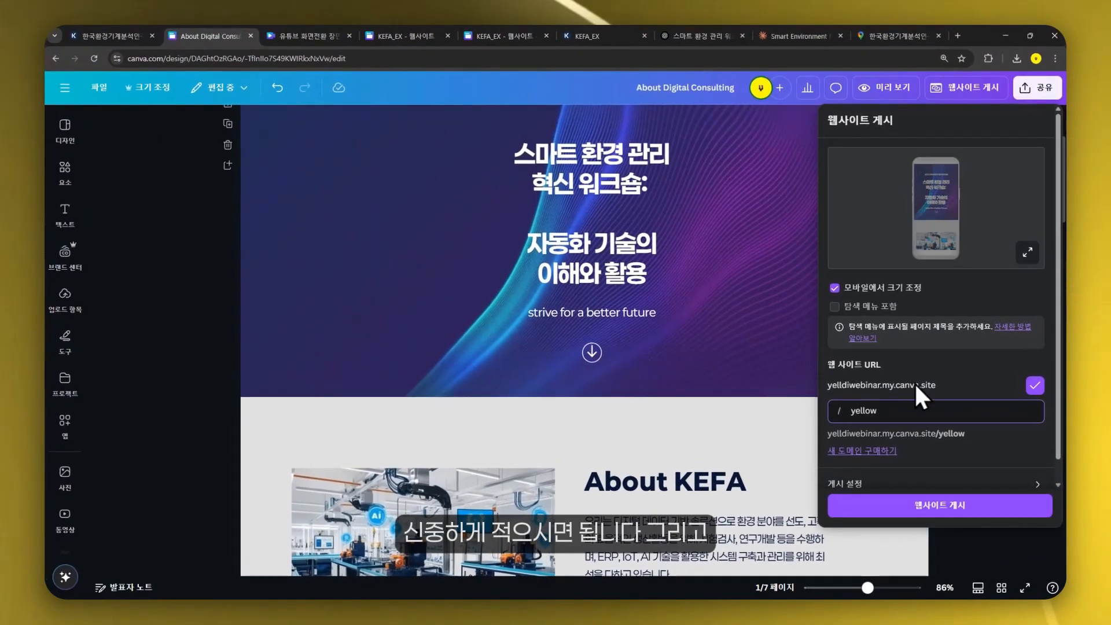
left_click_drag(851, 411, 893, 416)
left_click(892, 415)
- Open the publish settings, set the website description to 스마트환경관리 and the browser tab title to 스마트 환경관리
scroll(856, 463, "down", 1)
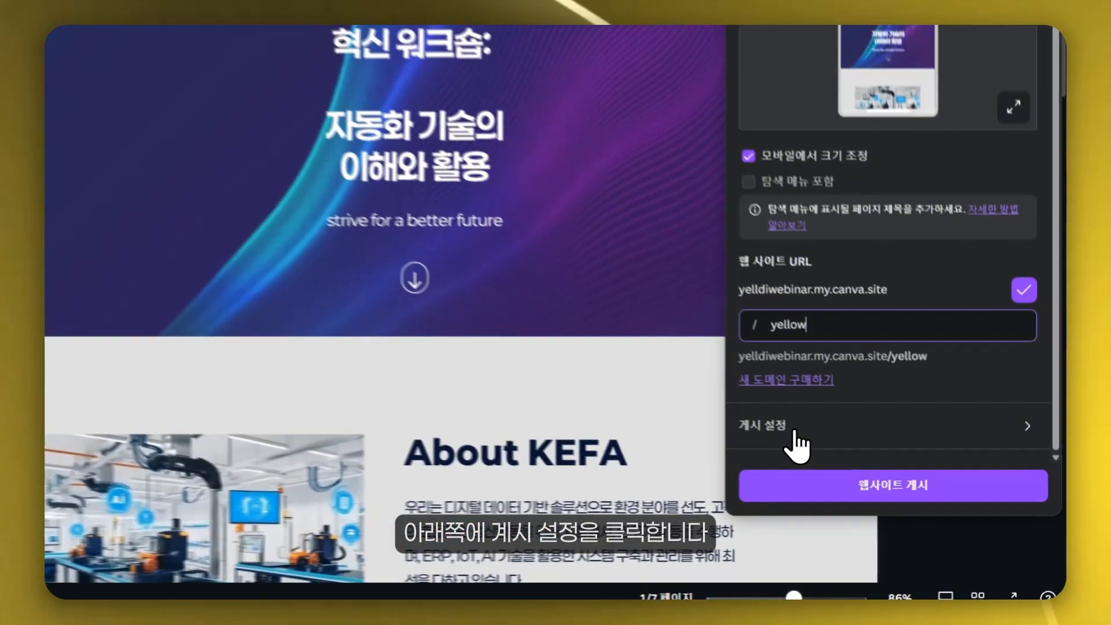
left_click(839, 467)
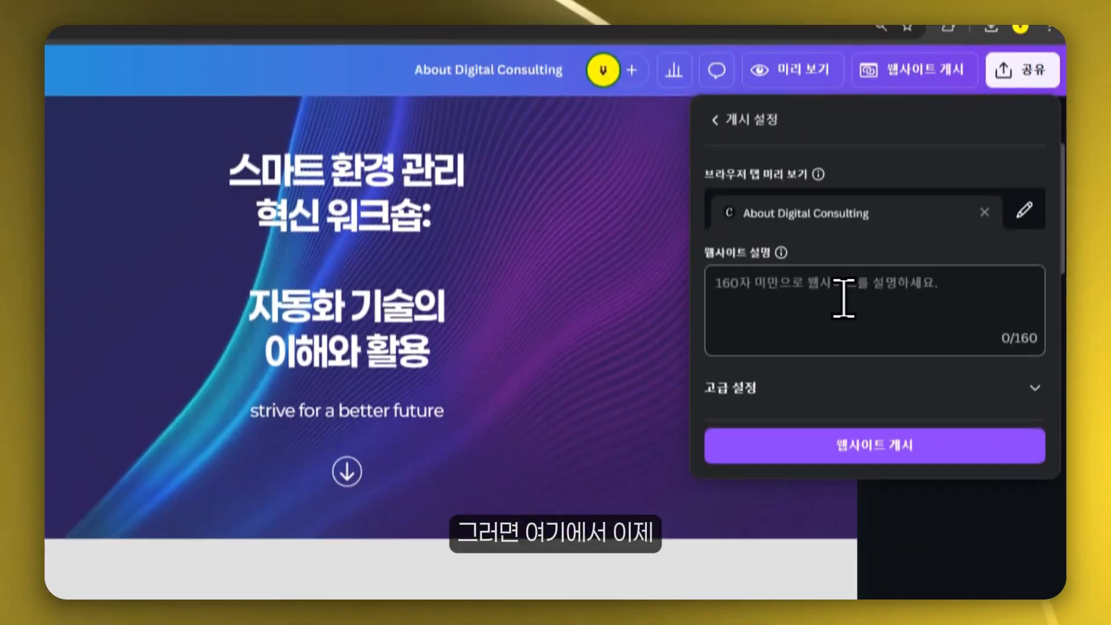
left_click(807, 304)
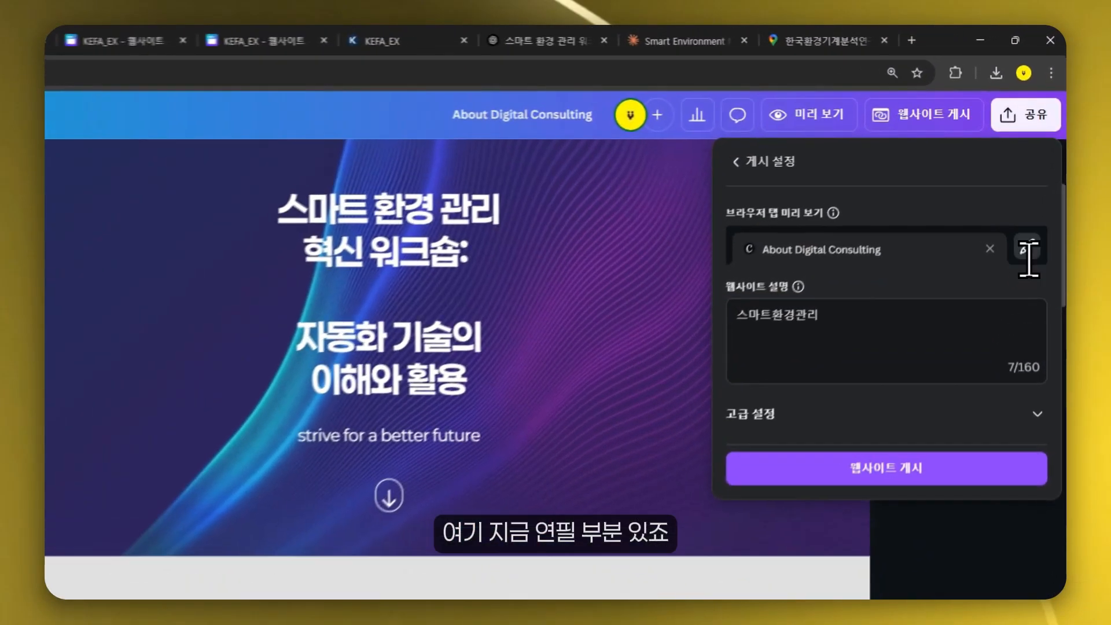
left_click(1038, 180)
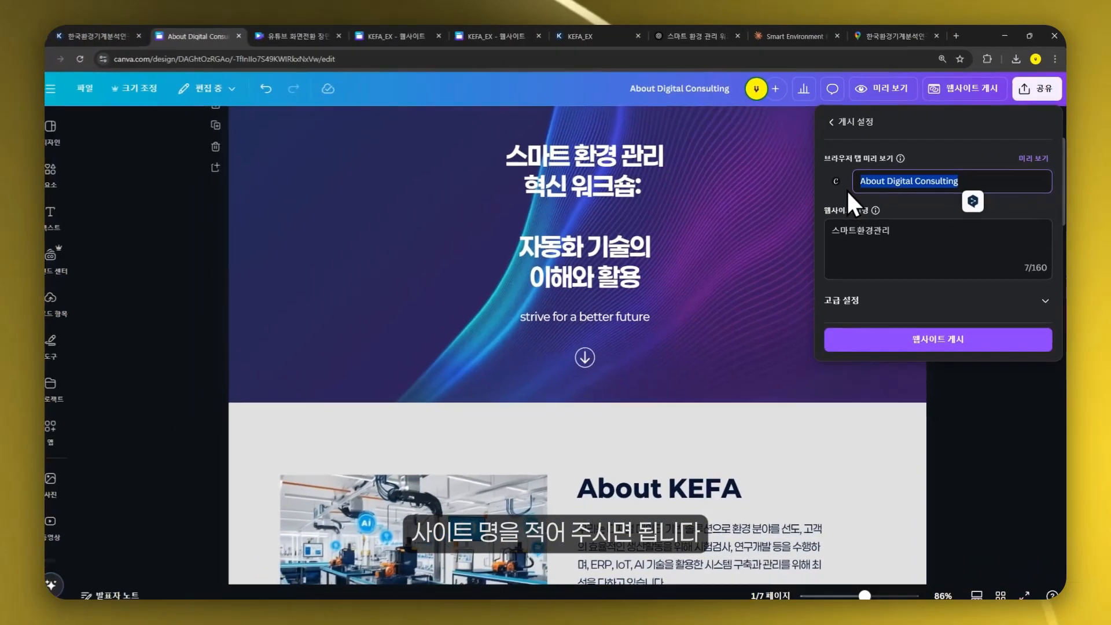
type("스마트 환경관리")
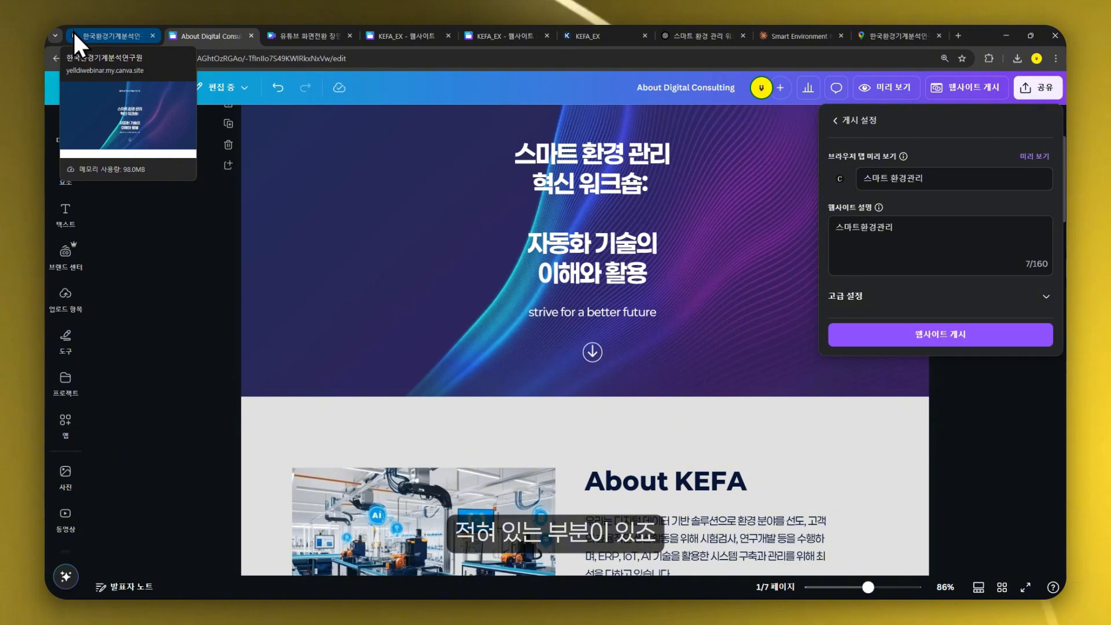
- Publish the website and scroll through the live page
left_click(836, 180)
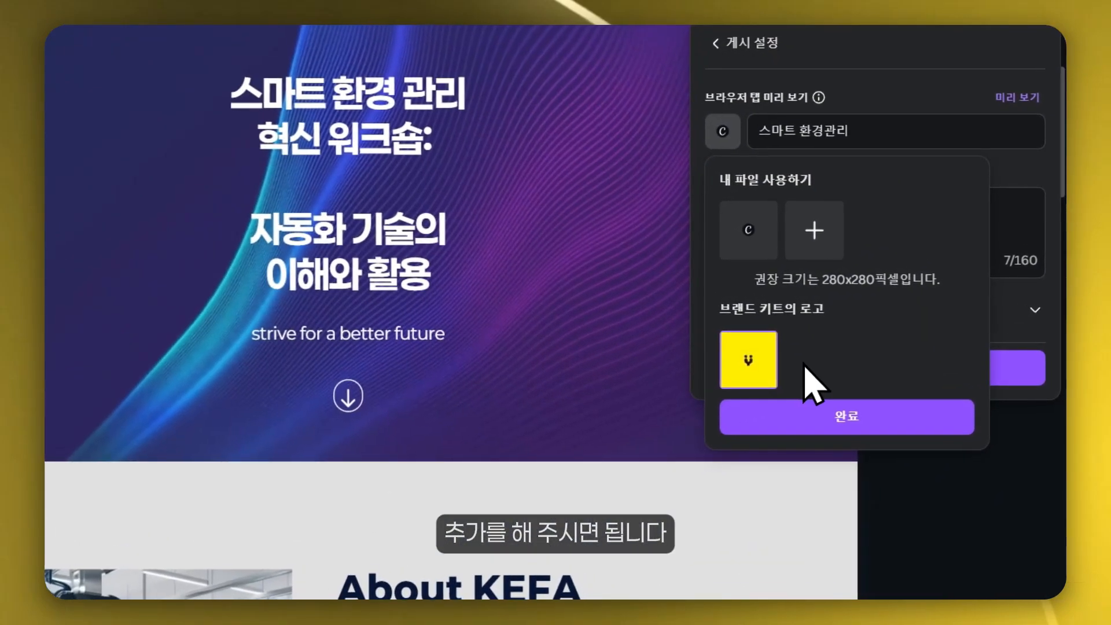
left_click(827, 415)
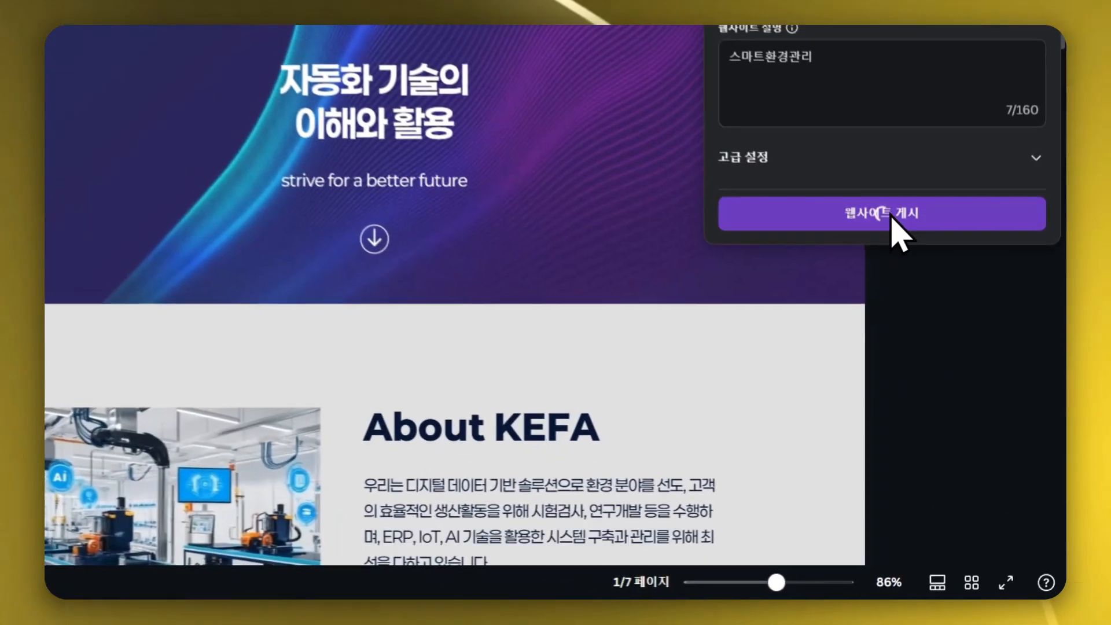
left_click(947, 336)
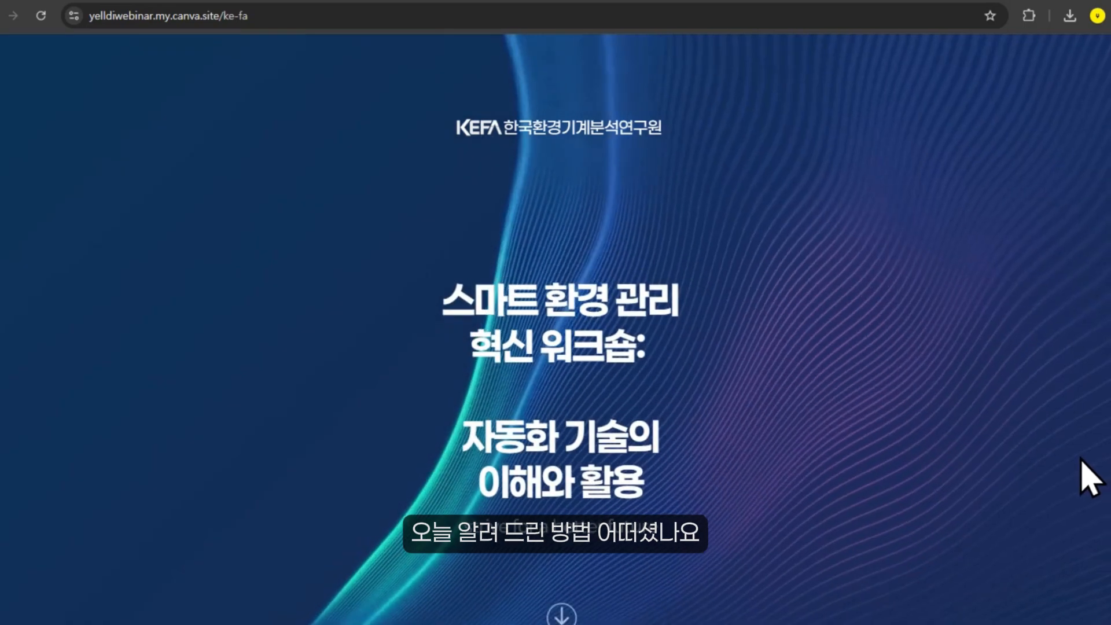
scroll(1090, 477, "down", 5)
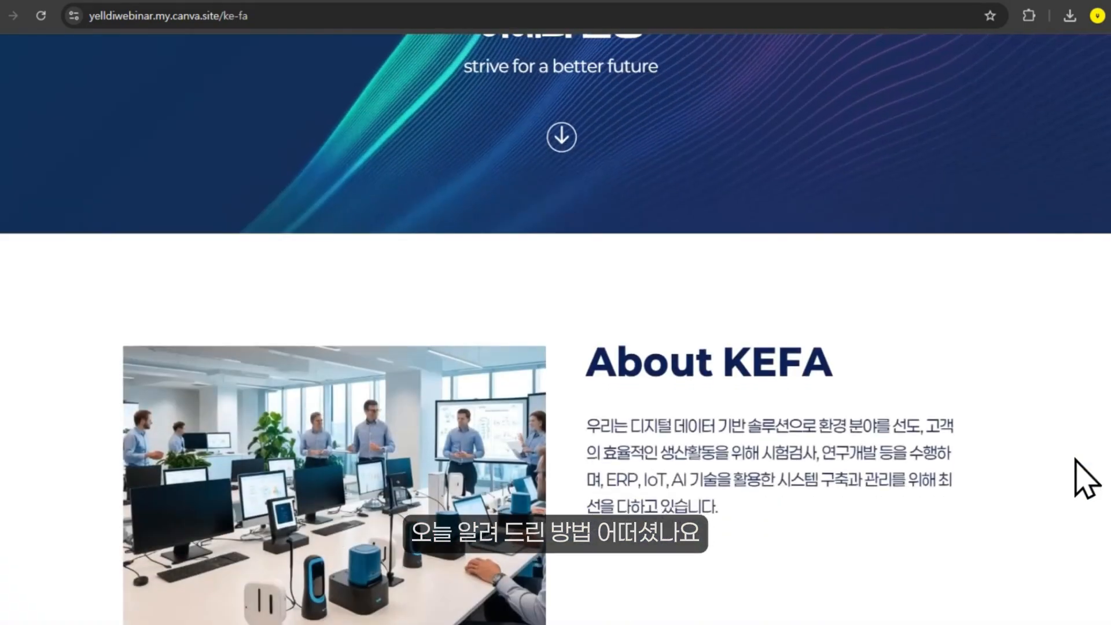
- Scroll through the published website to review each section of the live page
scroll(1076, 478, "down", 10)
scroll(1074, 459, "down", 15)
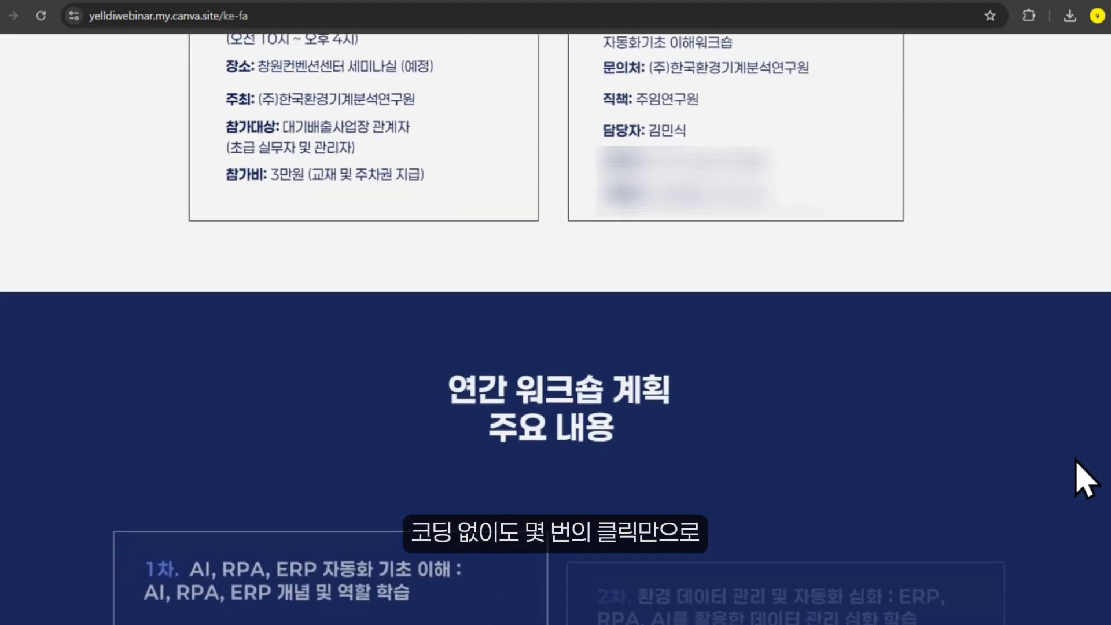
scroll(1087, 478, "down", 15)
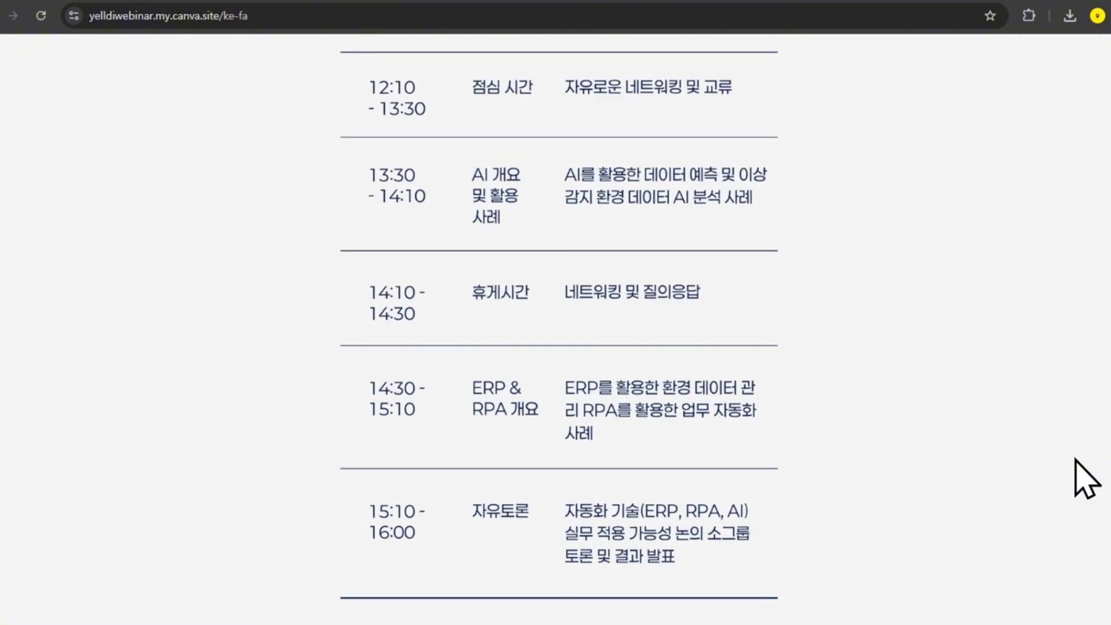
scroll(1084, 478, "down", 8)
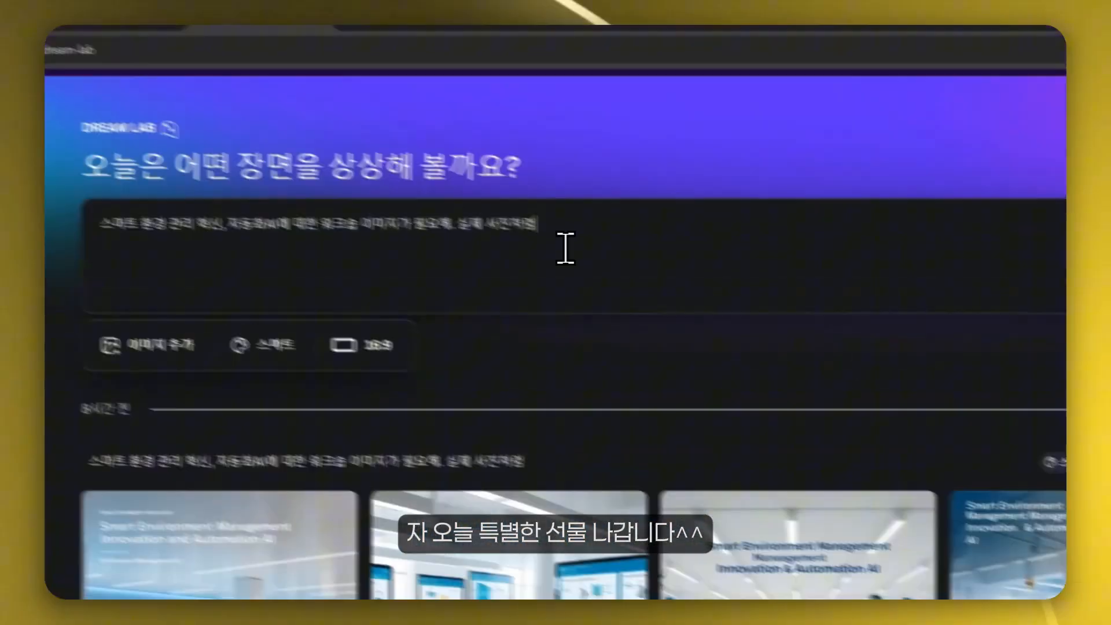
- In Dream Lab, choose a landscape aspect ratio and generate workshop images from the smart environment prompt
left_click(570, 268)
left_click(565, 384)
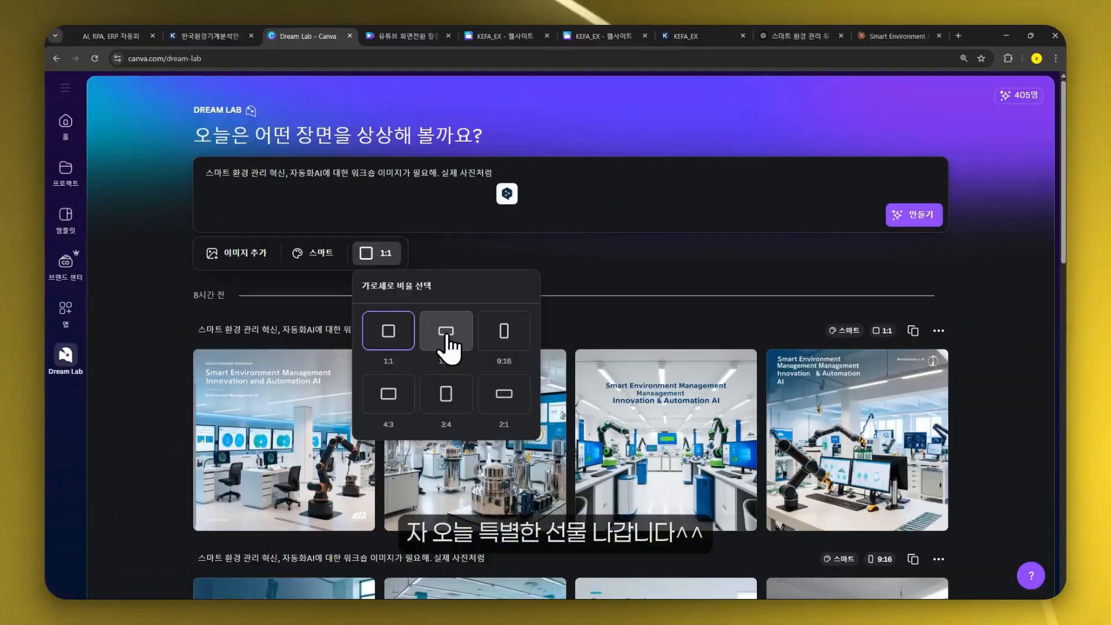
left_click(653, 385)
left_click(920, 214)
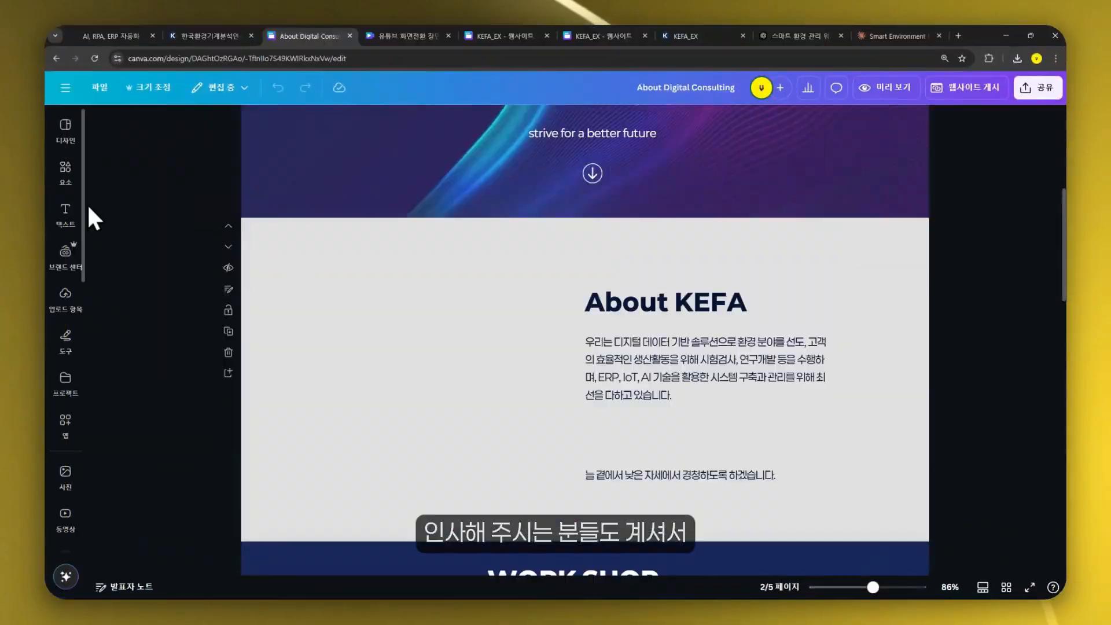
- Open the uploads and insert a lab photo beside the About KEFA text on the second page
left_click(87, 203)
left_click(136, 272)
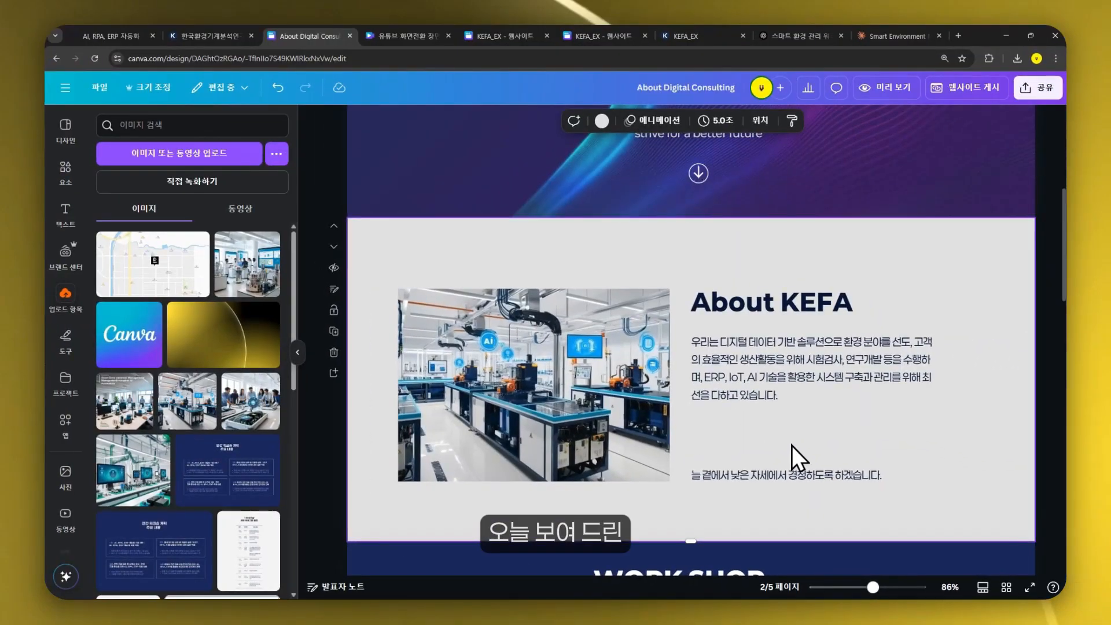
left_click(608, 412)
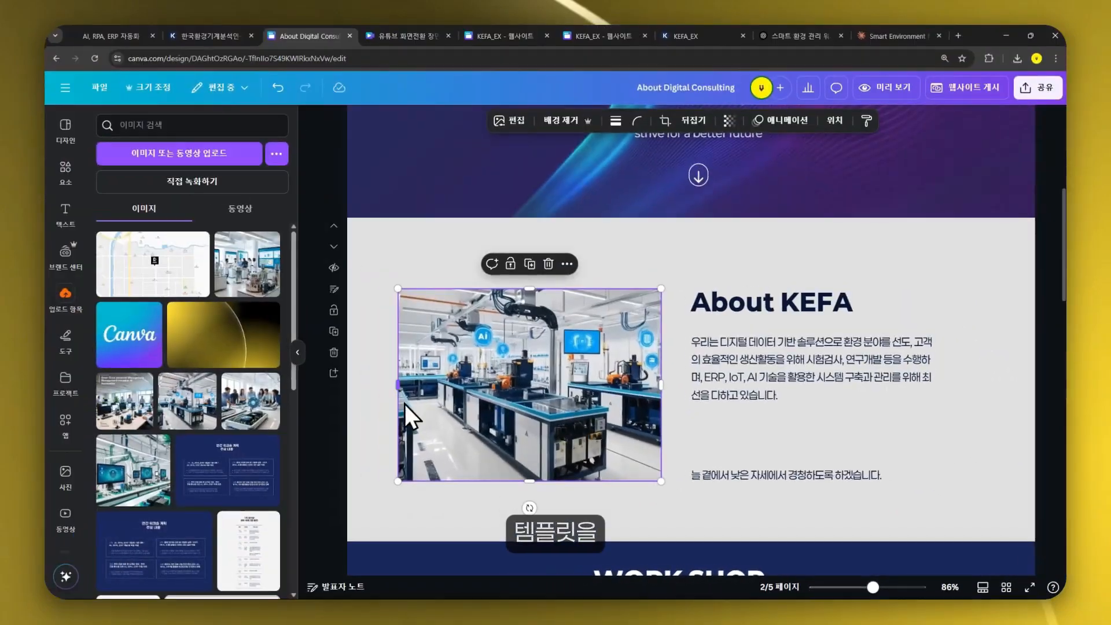
left_click(986, 472)
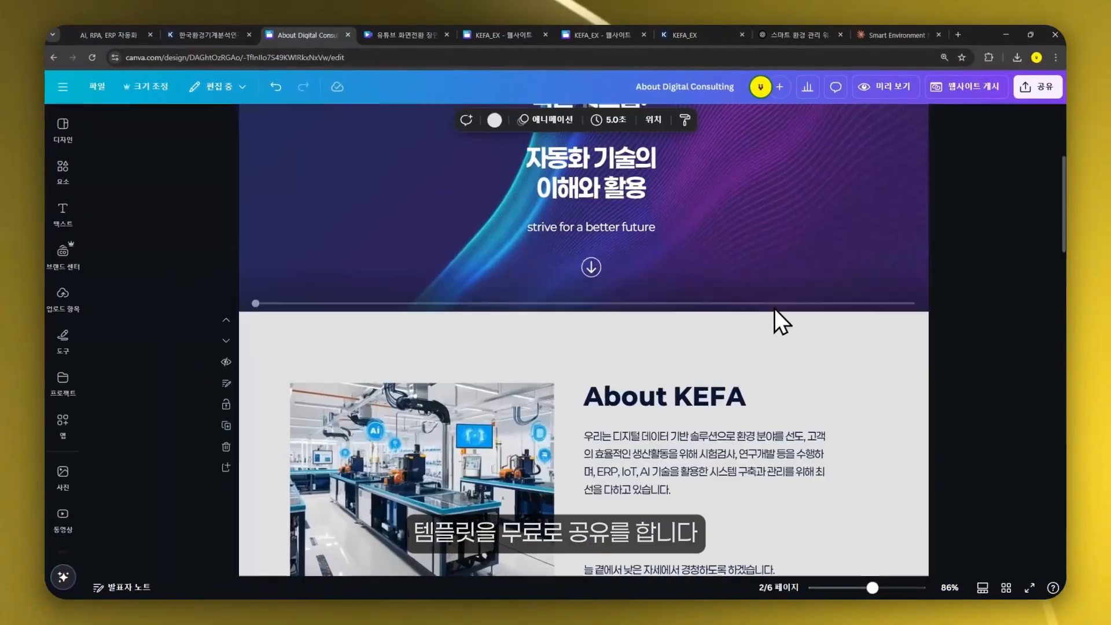
- Scroll to the closing call-to-action page and set the sign-up button's corner rounding to 29
scroll(774, 308, "down", 15)
scroll(912, 408, "up", 5)
scroll(886, 400, "down", 10)
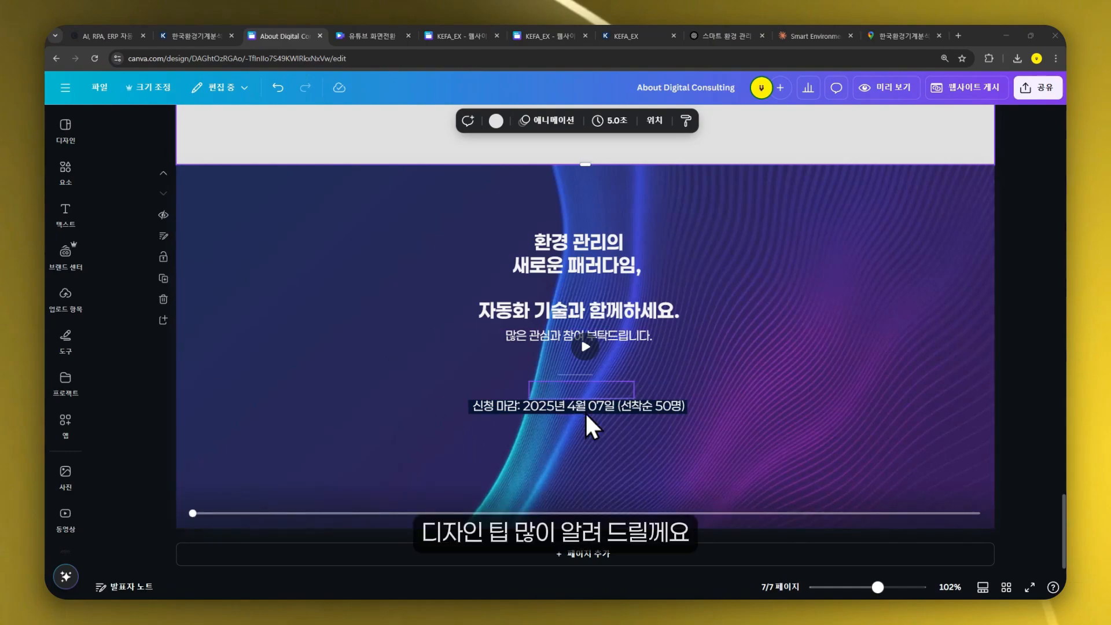
left_click(66, 172)
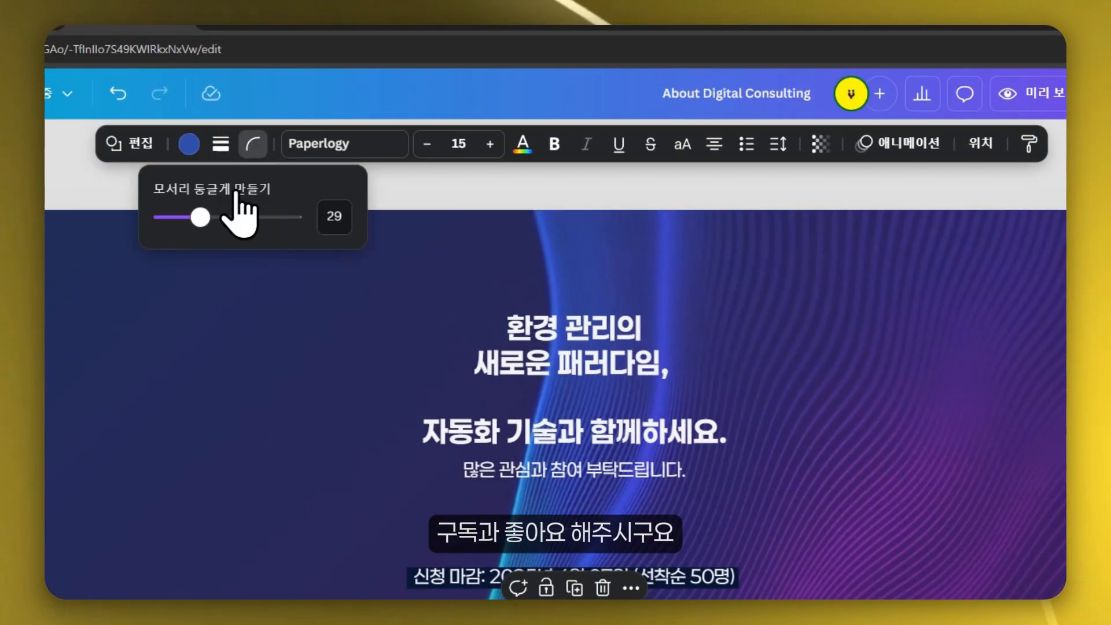